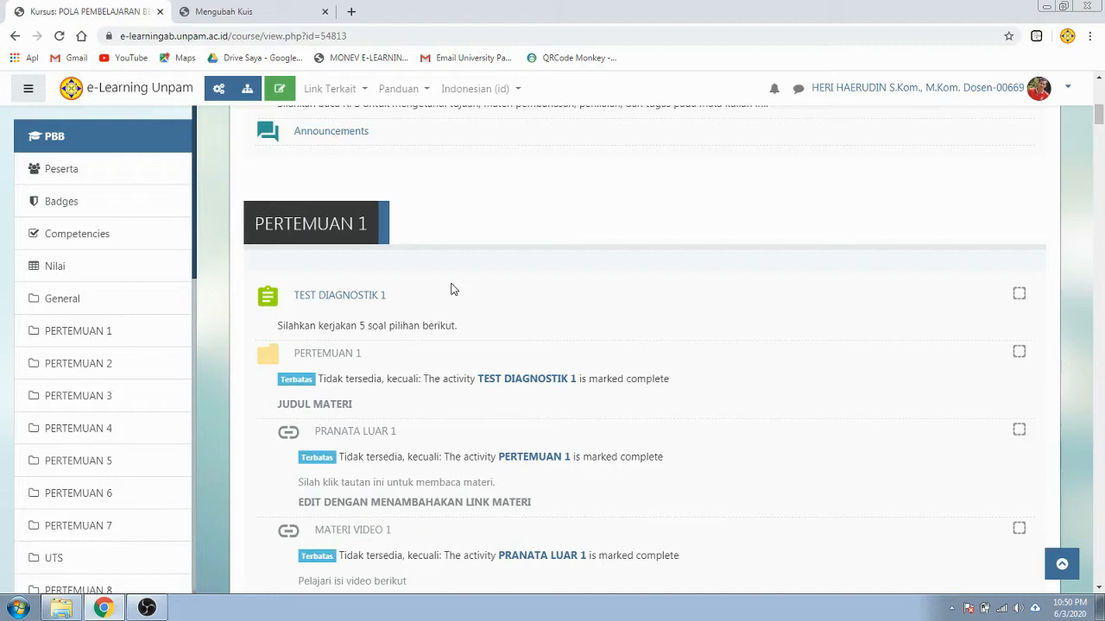
Examine the PERTEMUAN 1 activities and the completion-based access restriction on each one.
scroll(452, 289, "down", 1)
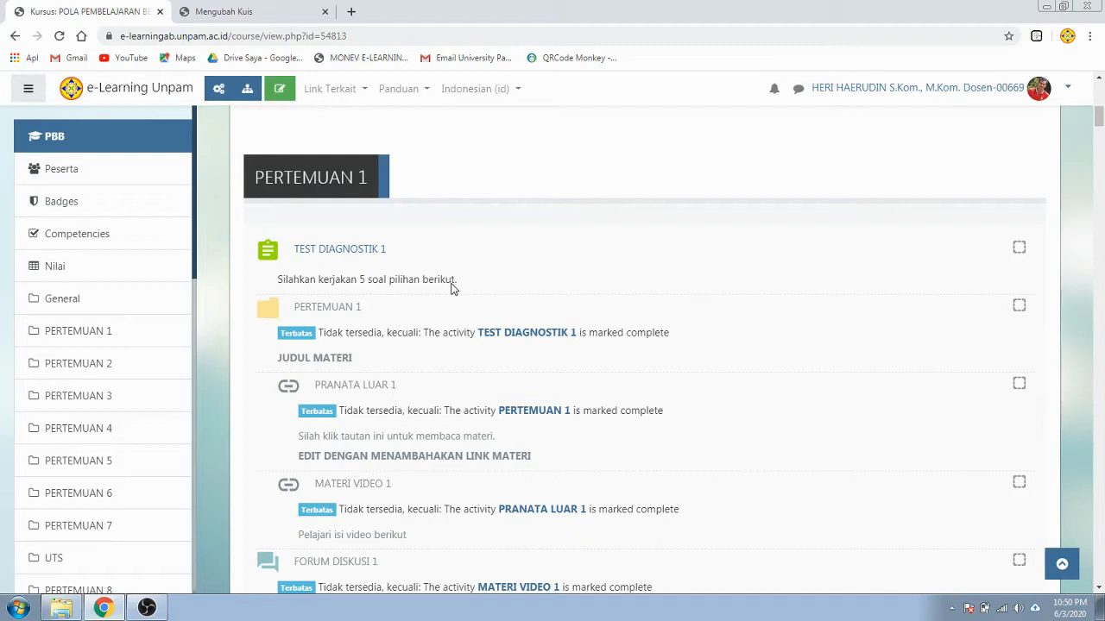
scroll(452, 288, "down", 1)
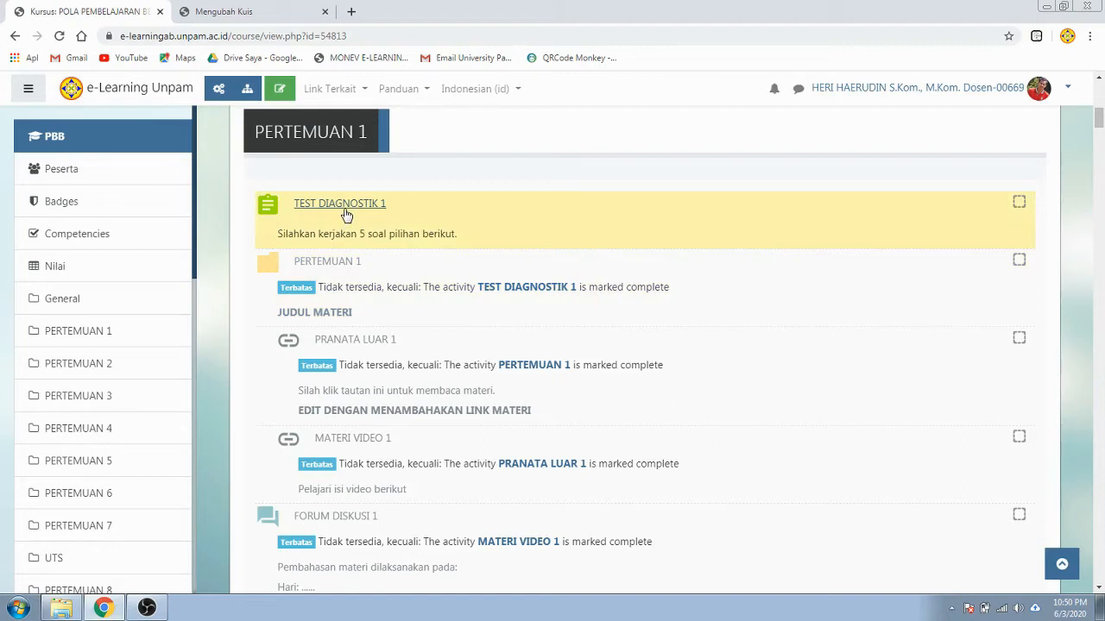
scroll(414, 223, "down", 1)
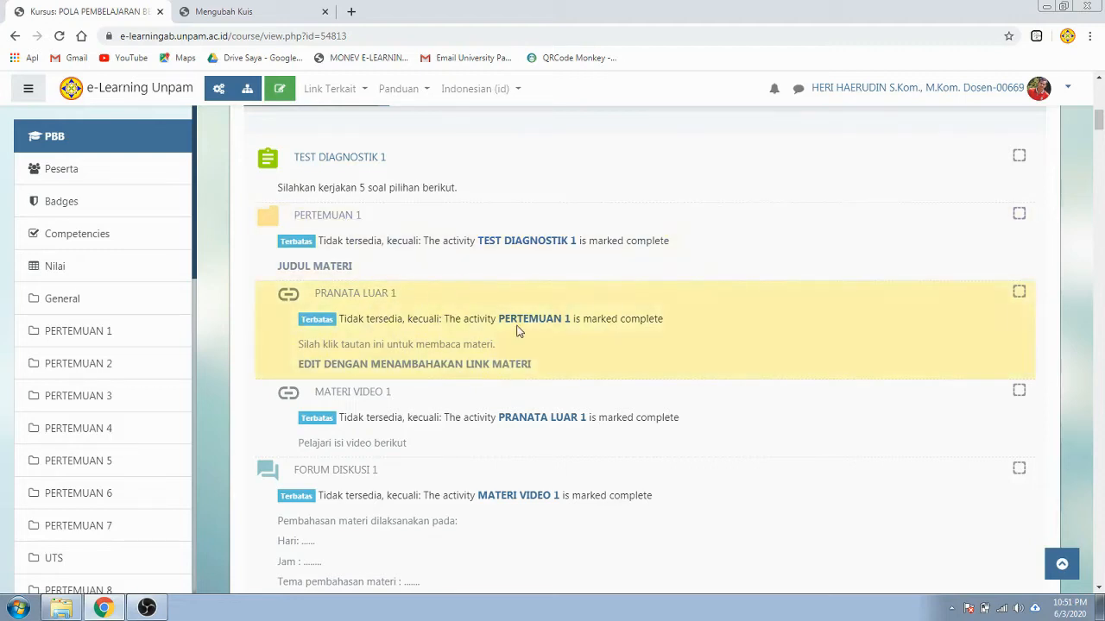
scroll(590, 350, "down", 2)
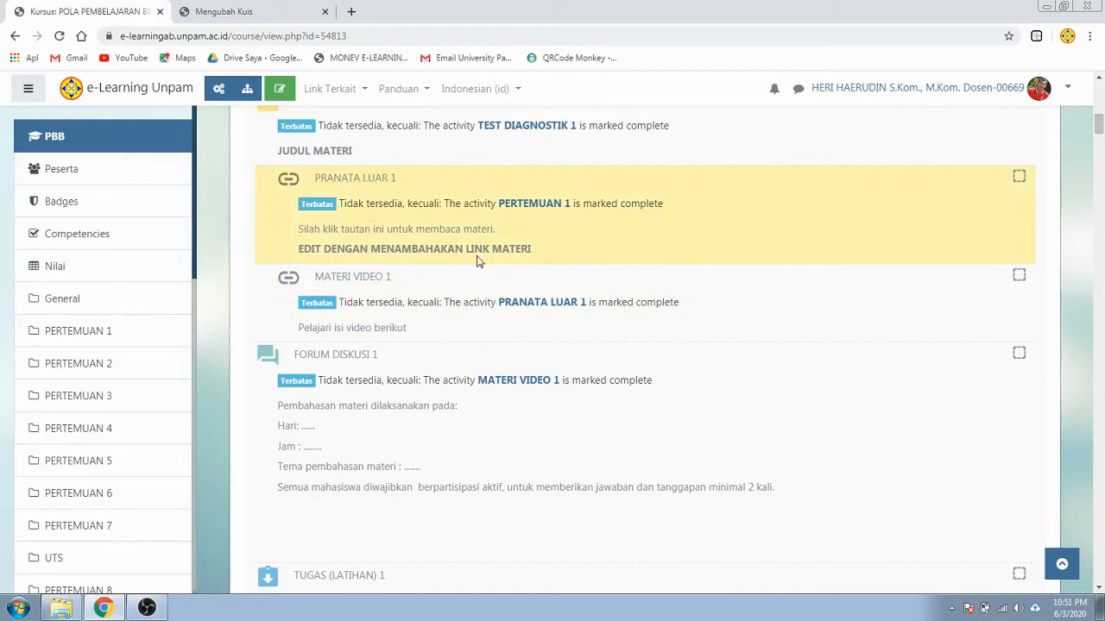
scroll(477, 261, "down", 1)
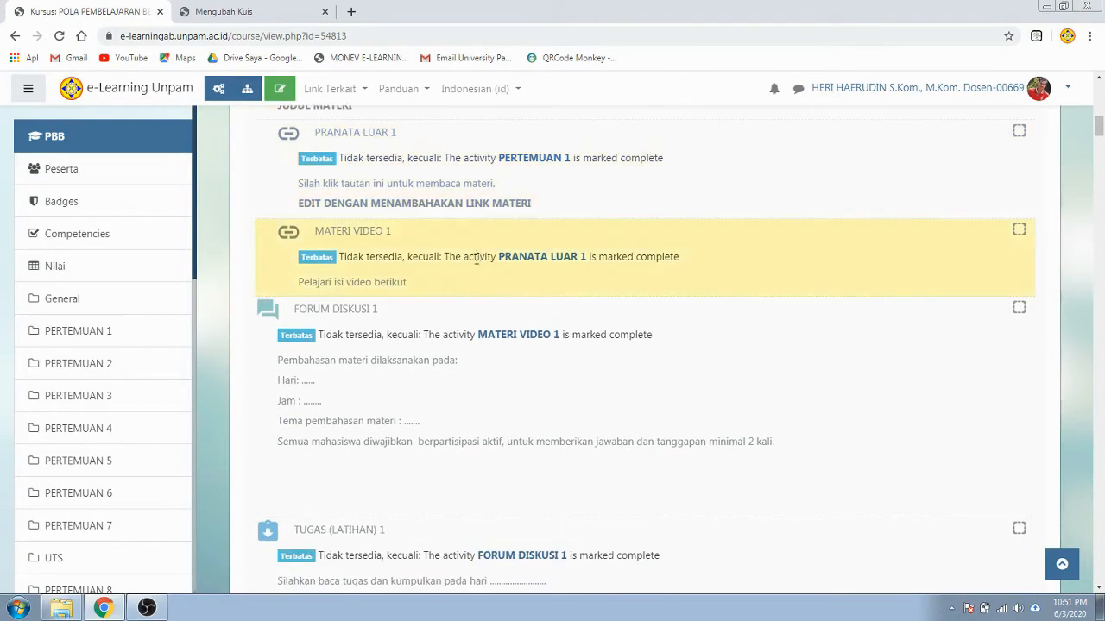
scroll(448, 296, "down", 1)
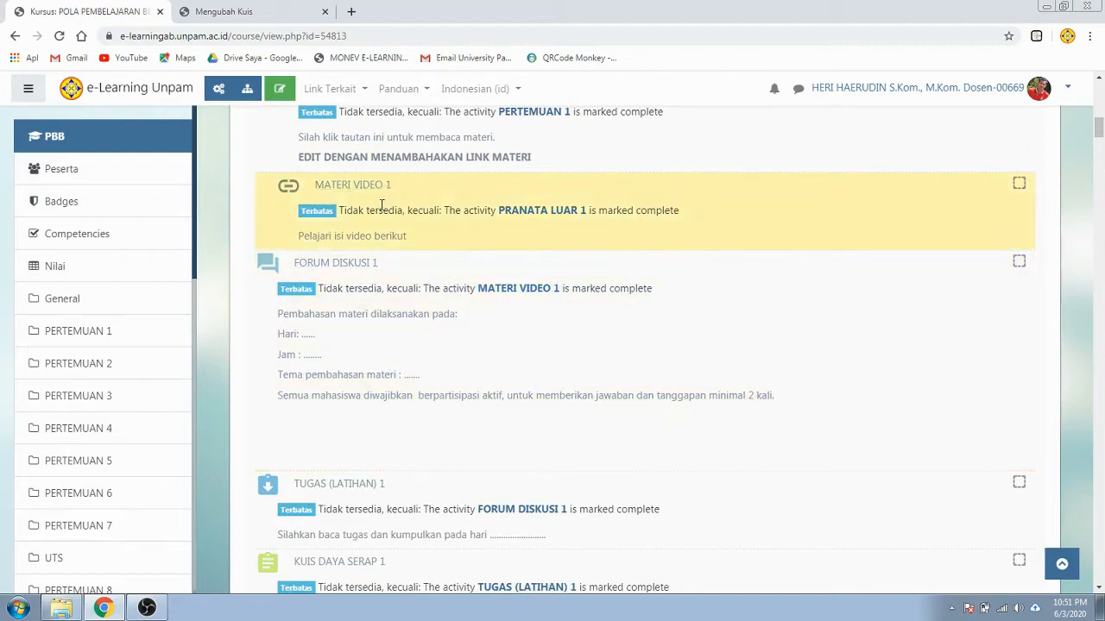
scroll(393, 217, "down", 1)
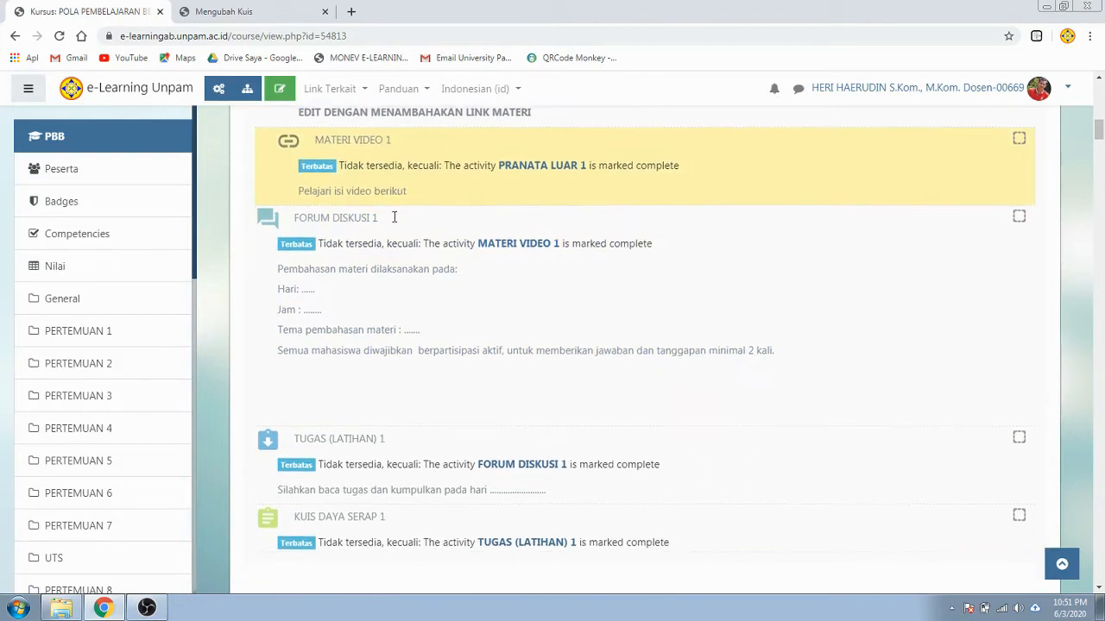
scroll(393, 217, "down", 1)
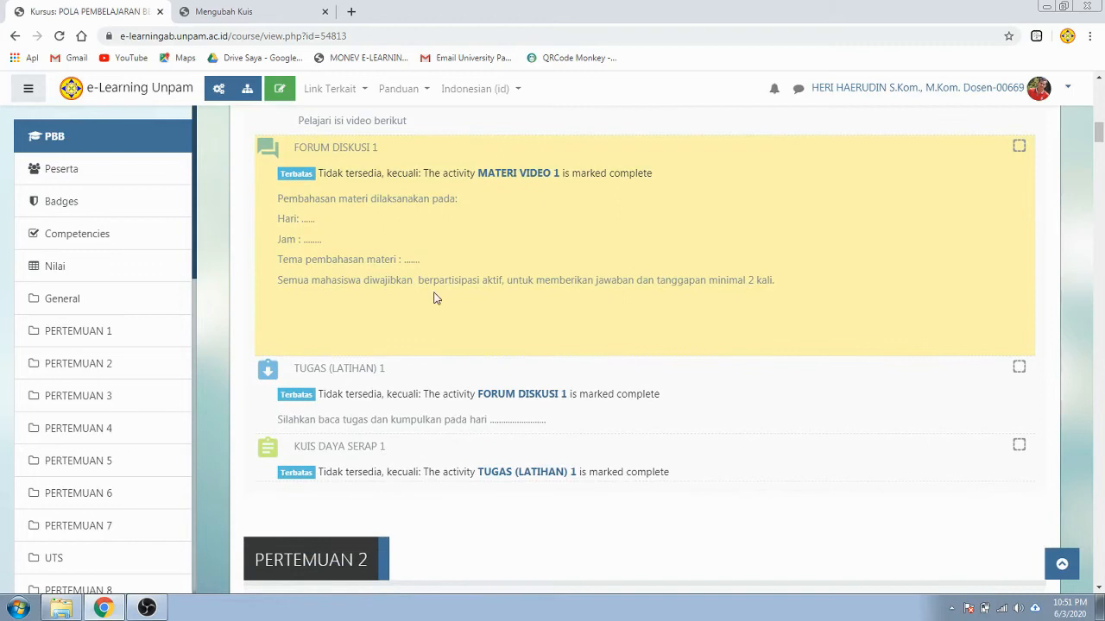
scroll(434, 295, "down", 1)
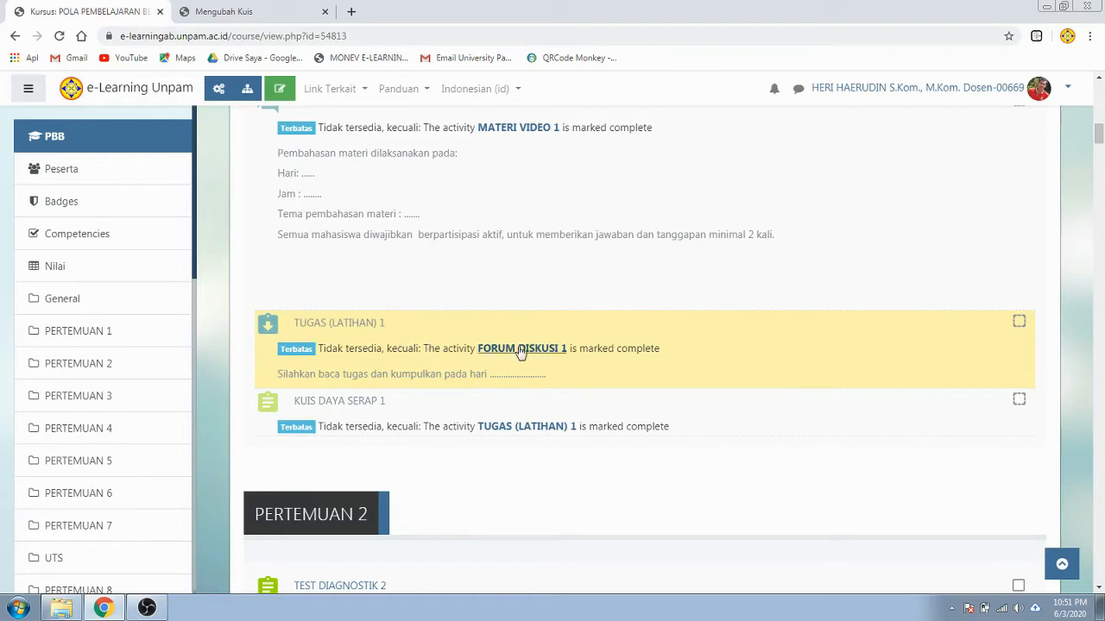
scroll(518, 327, "up", 1)
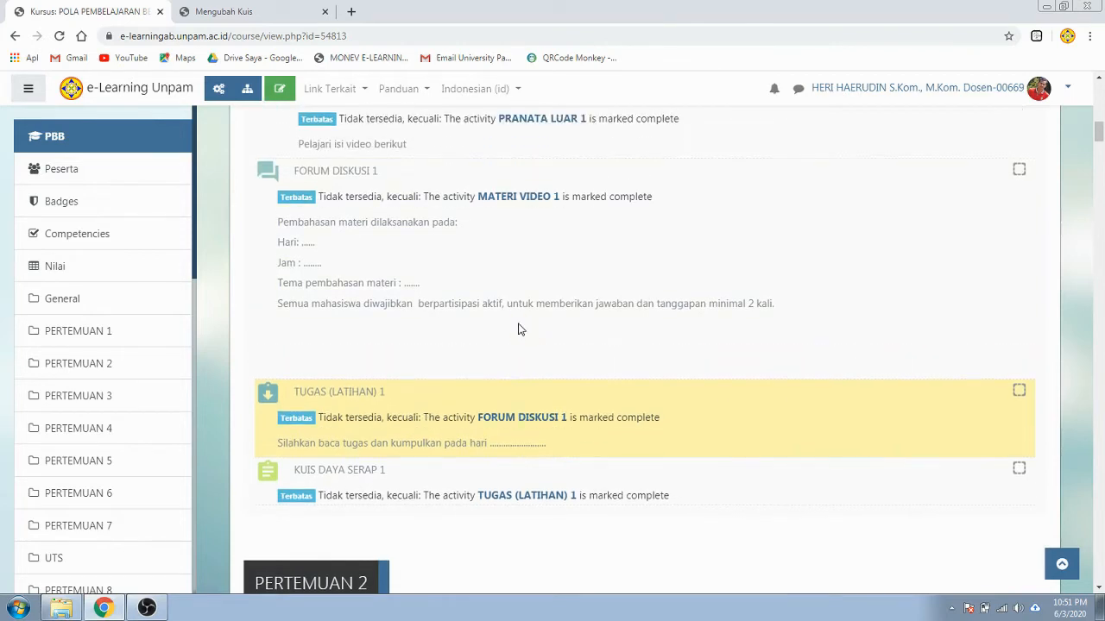
scroll(518, 327, "down", 1)
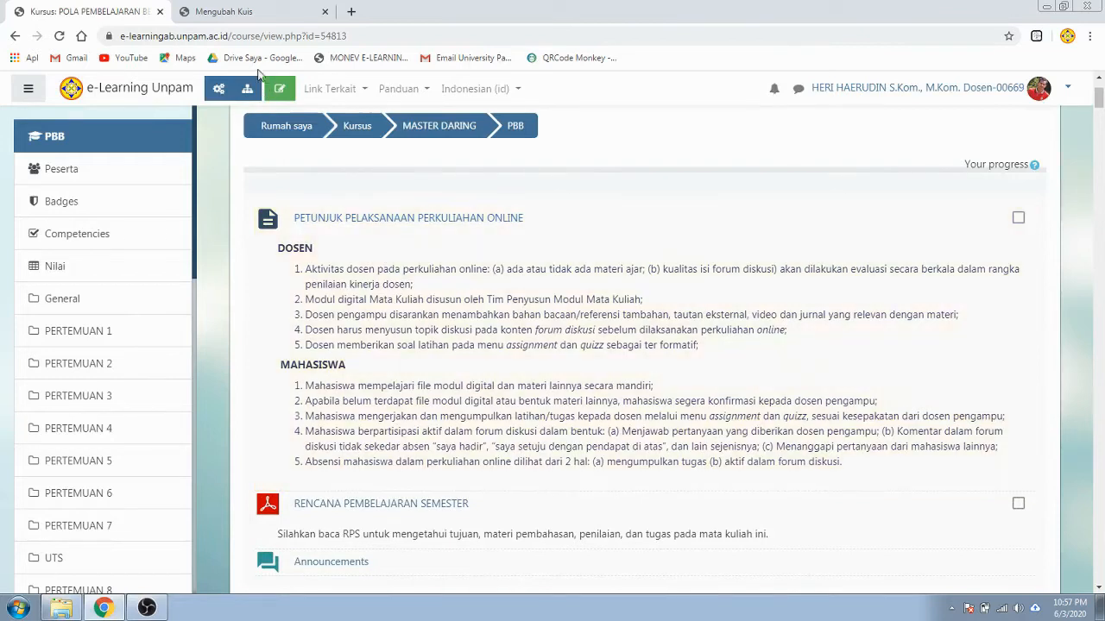
Examine the Pembatasan akses and Activity completion settings in the already open quiz settings page.
left_click(245, 8)
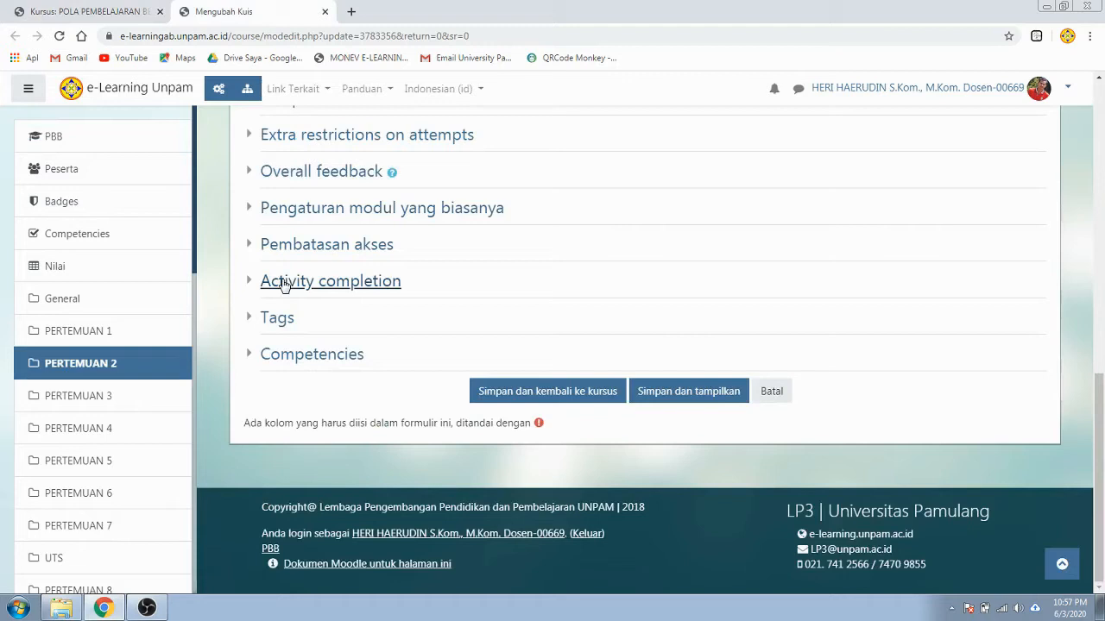
left_click(250, 245)
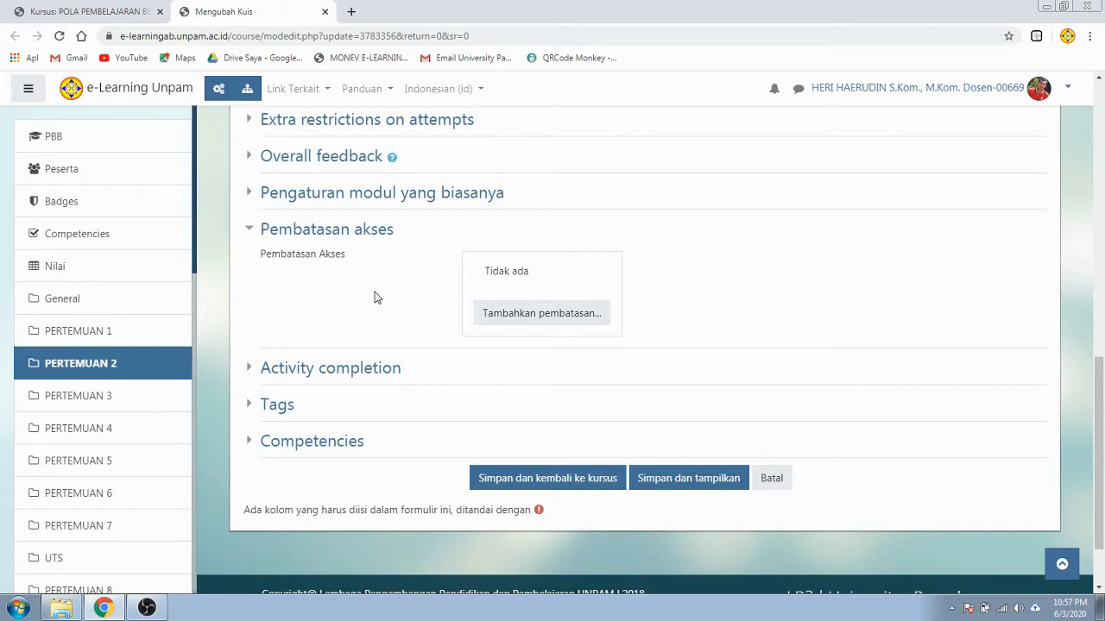
left_click(315, 372)
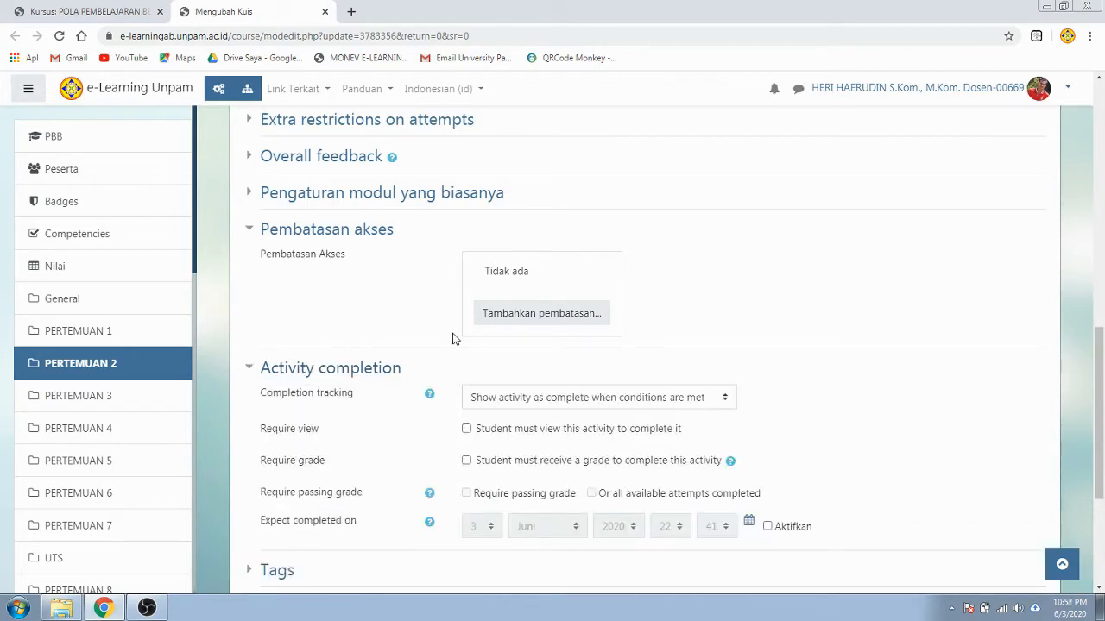
scroll(455, 339, "down", 1)
scroll(455, 339, "down", 1)
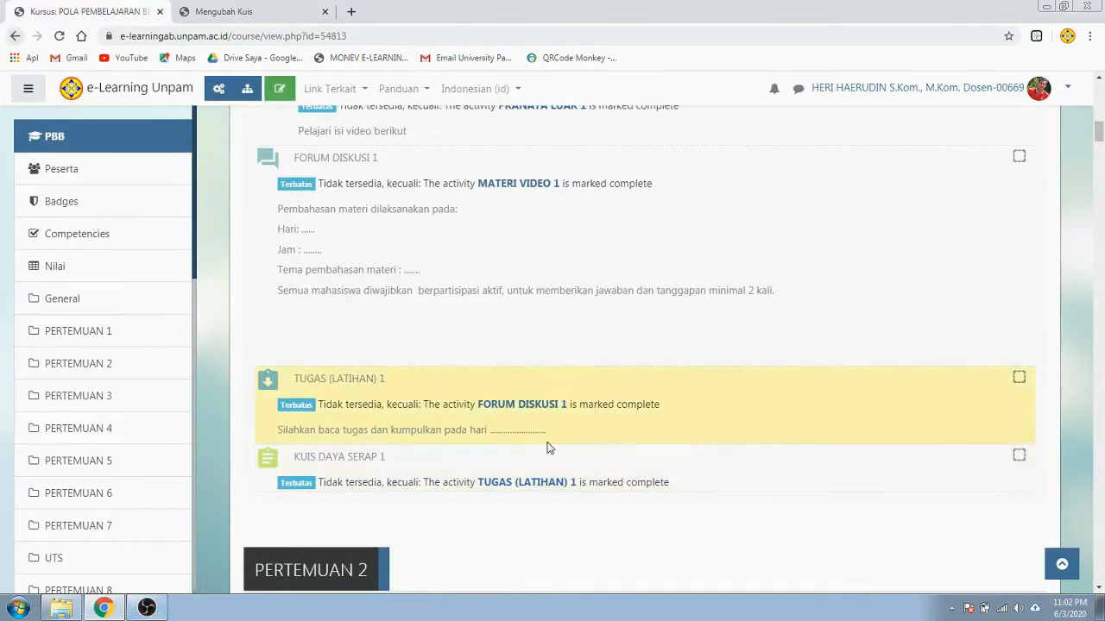
Compare the restricted activities of PERTEMUAN 1 with the activities listed in PERTEMUAN 2 on the course page.
scroll(546, 448, "down", 2)
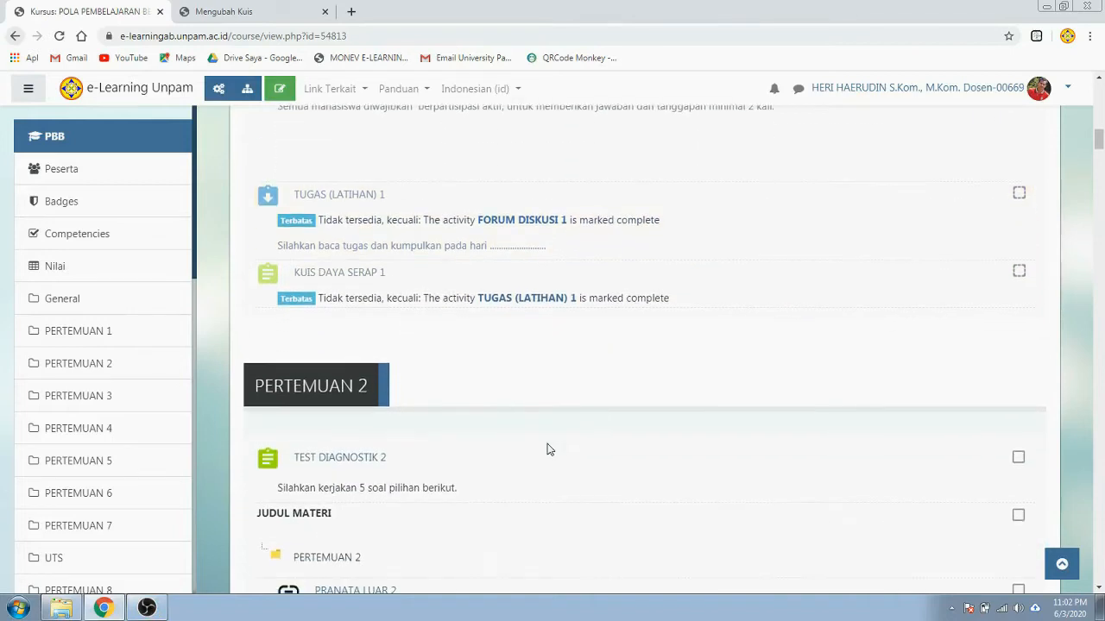
scroll(546, 448, "down", 1)
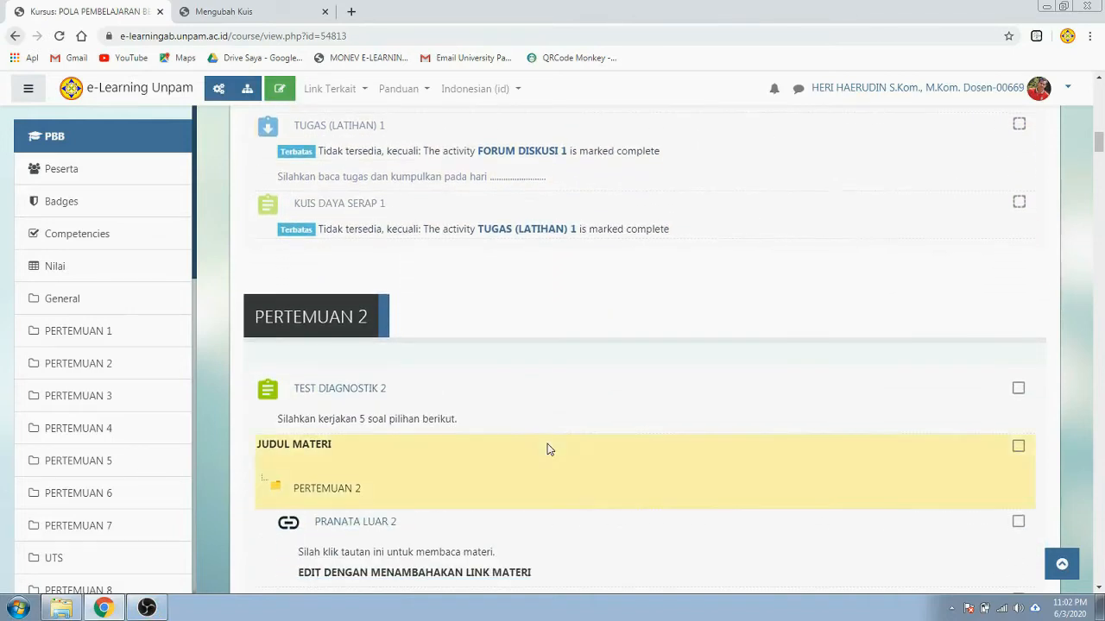
scroll(546, 448, "up", 2)
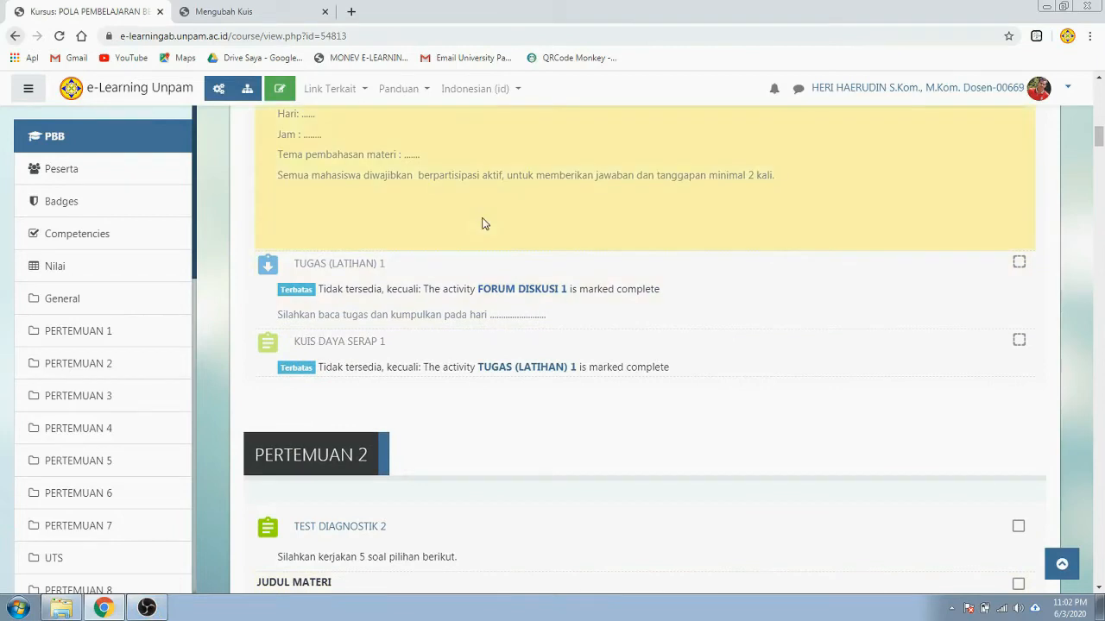
scroll(482, 221, "up", 2)
scroll(483, 224, "down", 5)
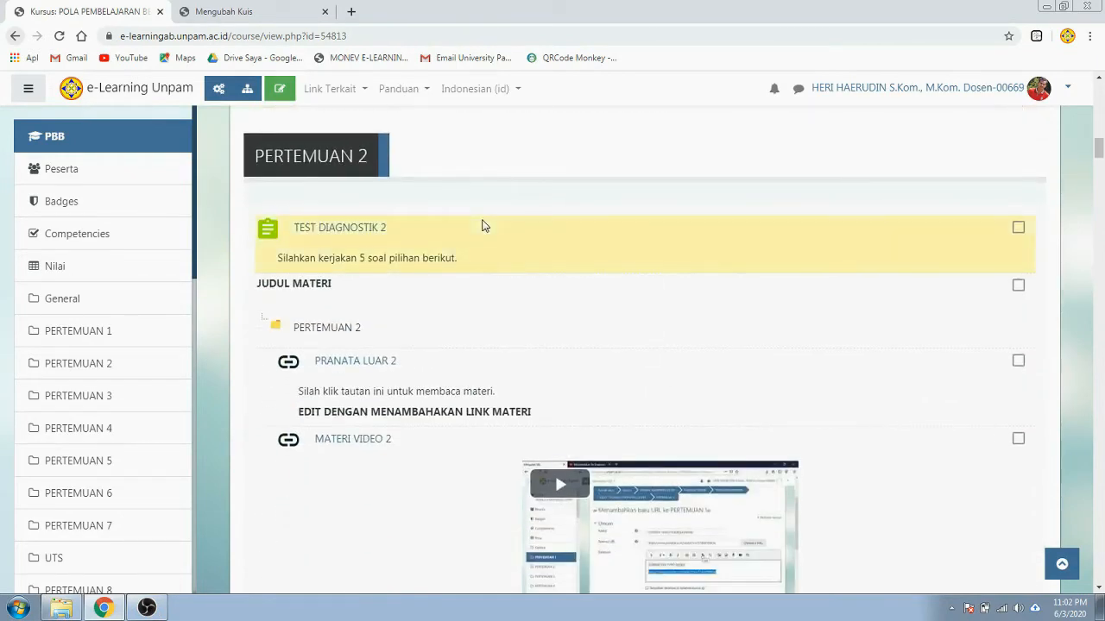
scroll(482, 227, "down", 1)
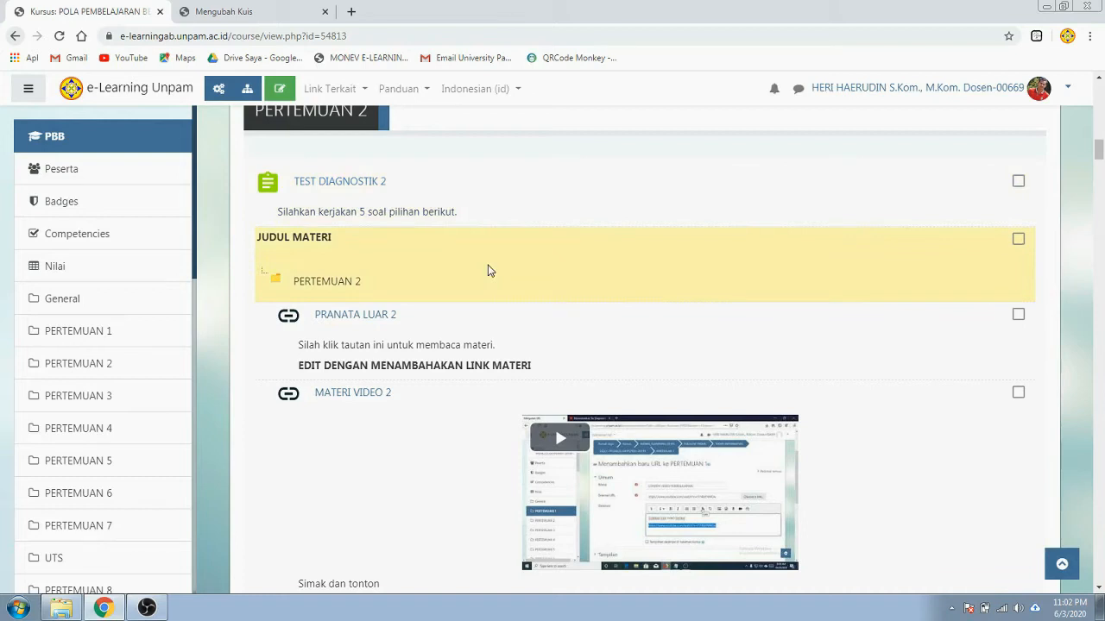
scroll(488, 271, "down", 1)
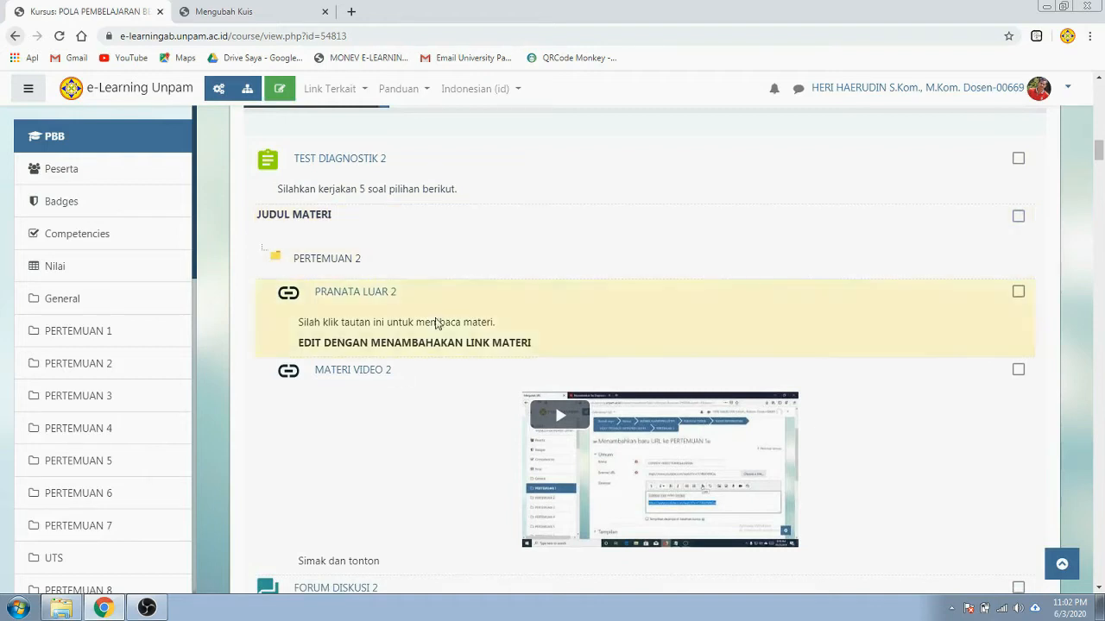
scroll(254, 423, "down", 1)
scroll(254, 423, "up", 2)
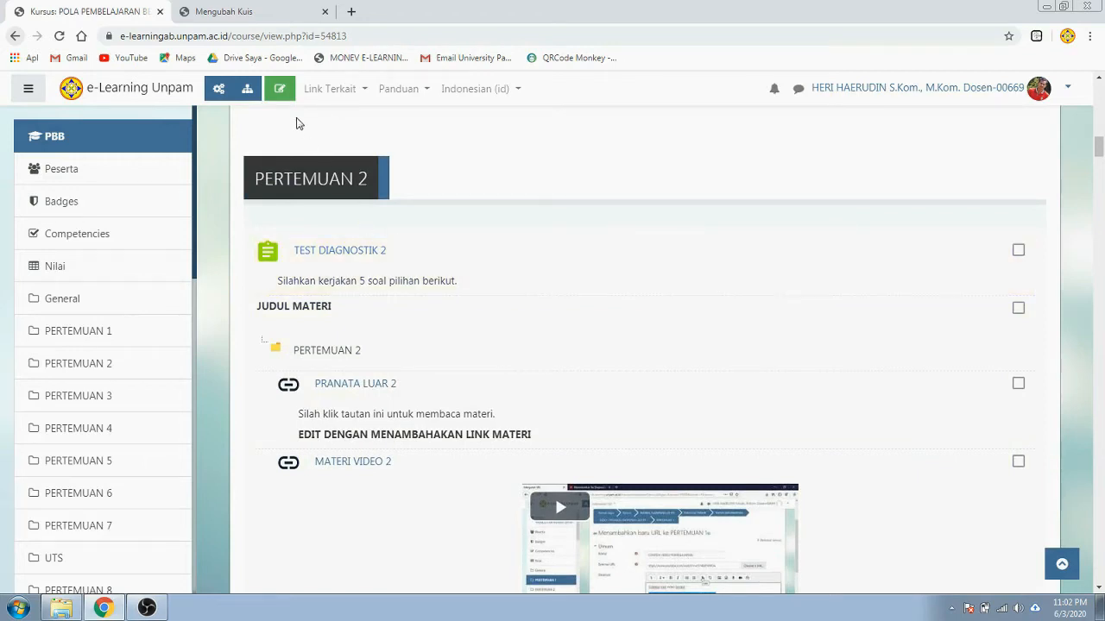
Turn on course editing and open the settings of the TEST DIAGNOSTIK 2 quiz in PERTEMUAN 2.
left_click(285, 93)
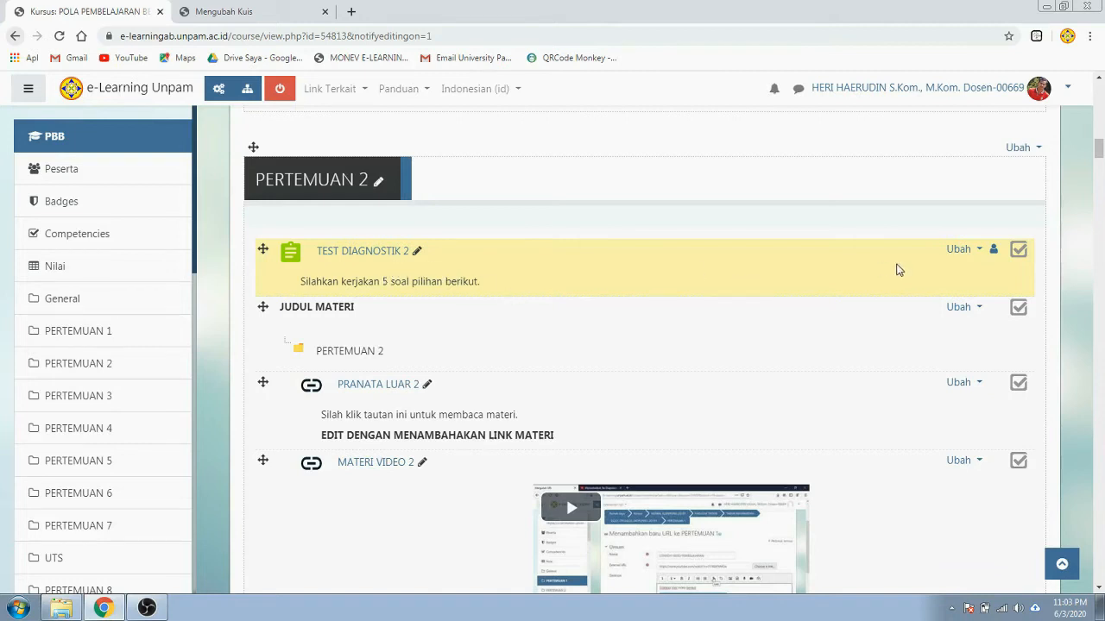
left_click(956, 250)
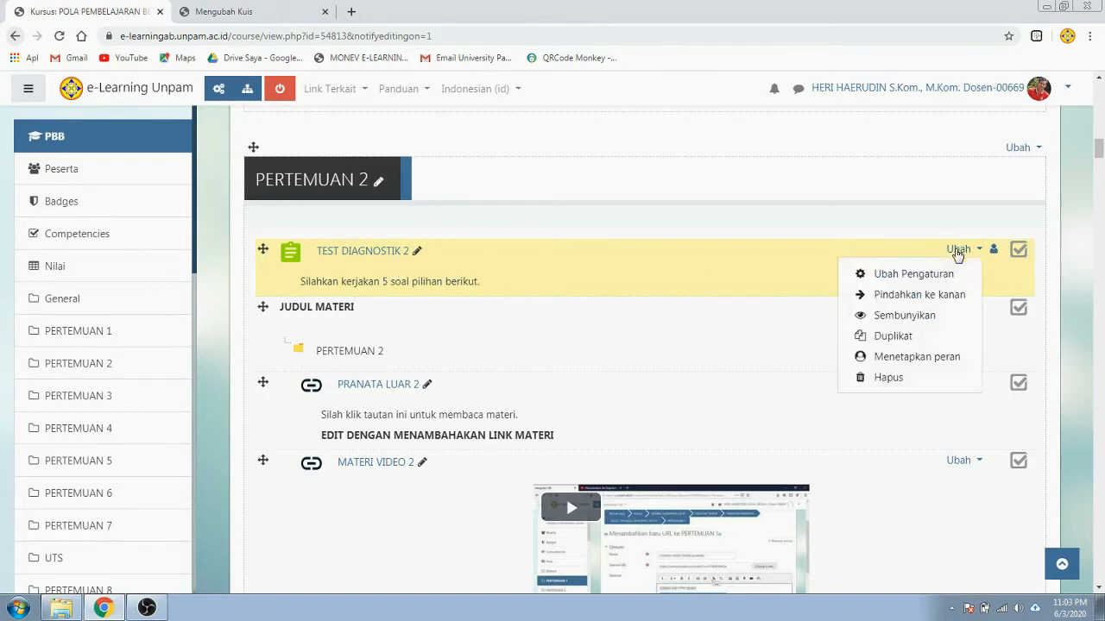
left_click(930, 273)
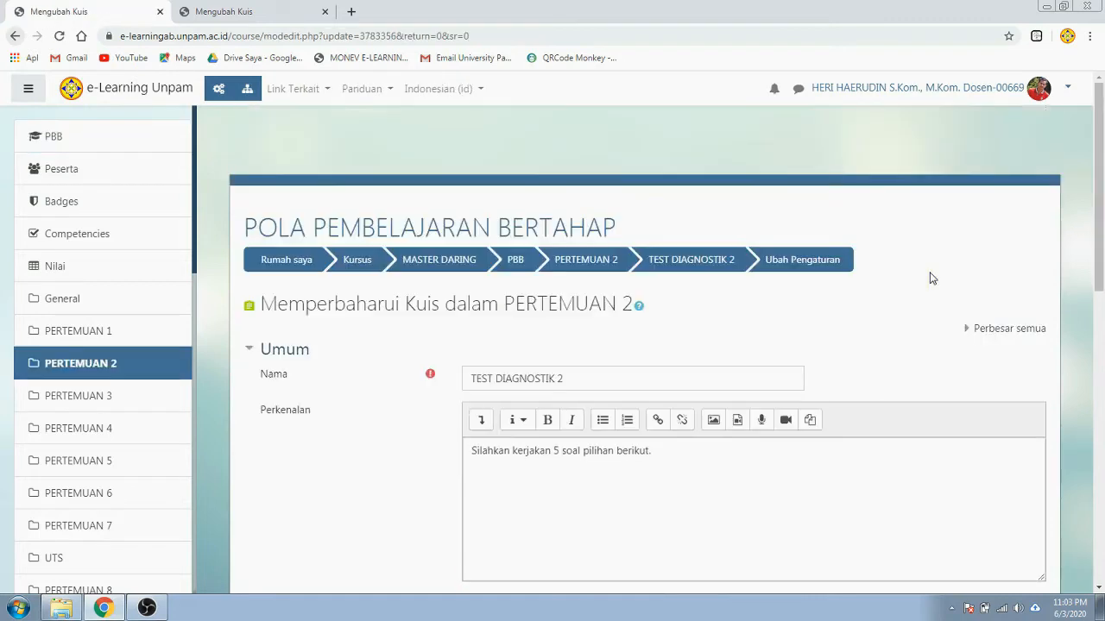
Set the quiz's completion tracking to "Show activity as complete when conditions are met".
left_click_drag(1102, 226, 1096, 404)
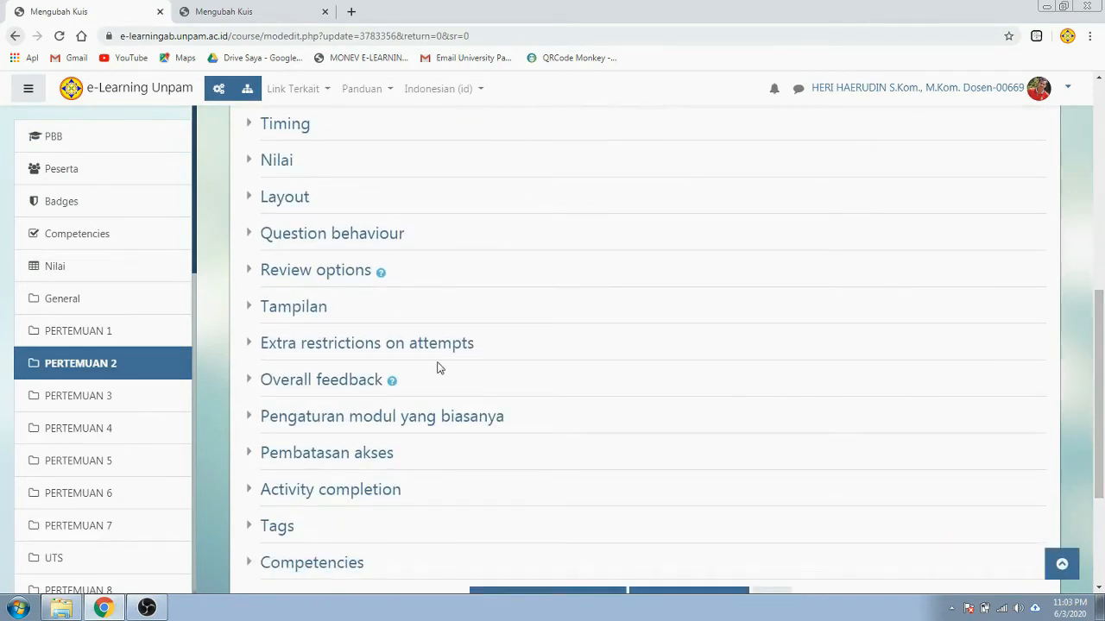
left_click(316, 492)
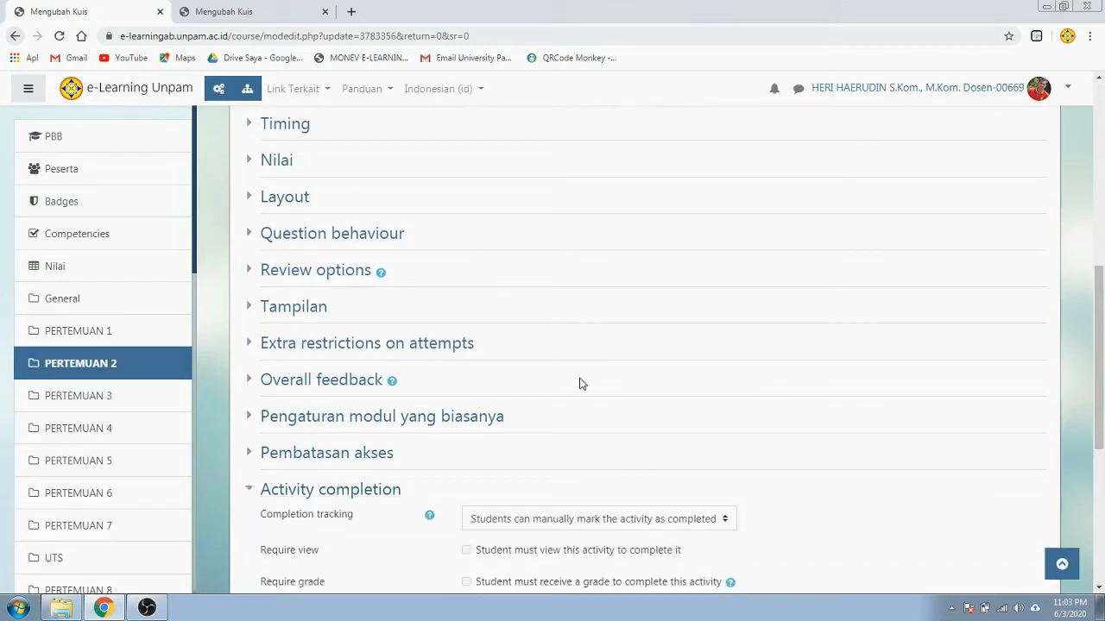
scroll(579, 382, "down", 1)
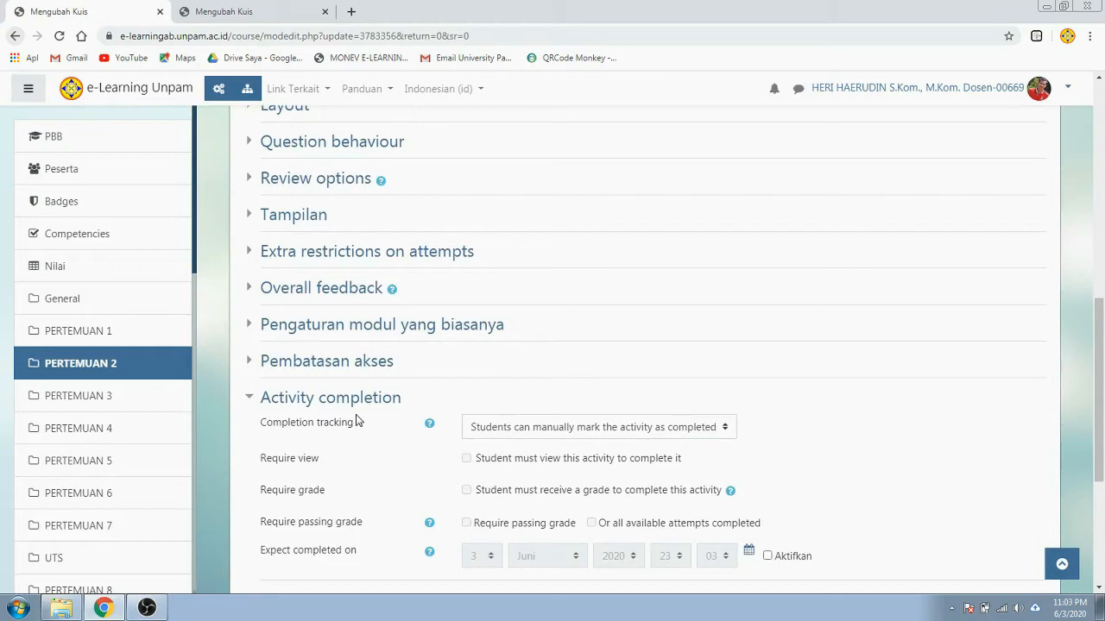
left_click(504, 431)
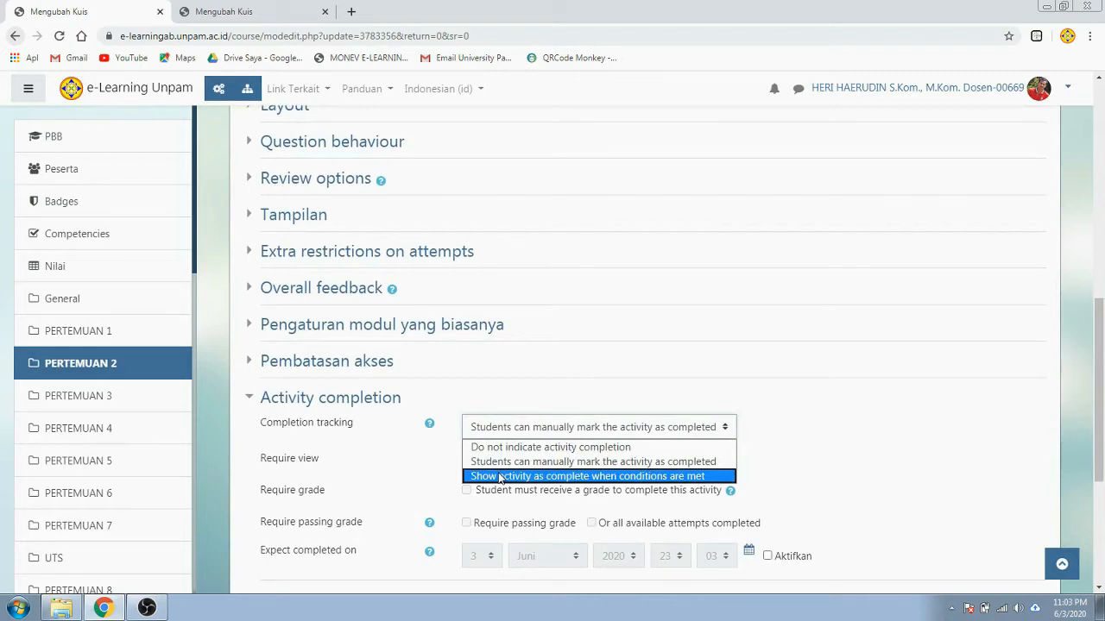
left_click(541, 480)
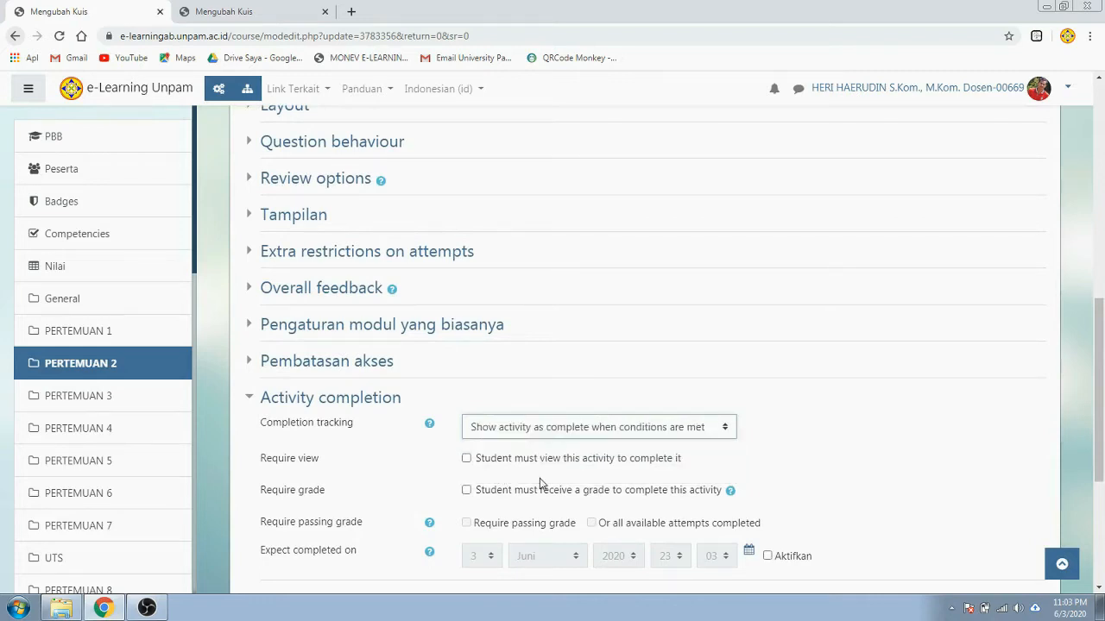
Require students to receive a grade to complete the quiz, then save and return to the course.
scroll(656, 478, "down", 1)
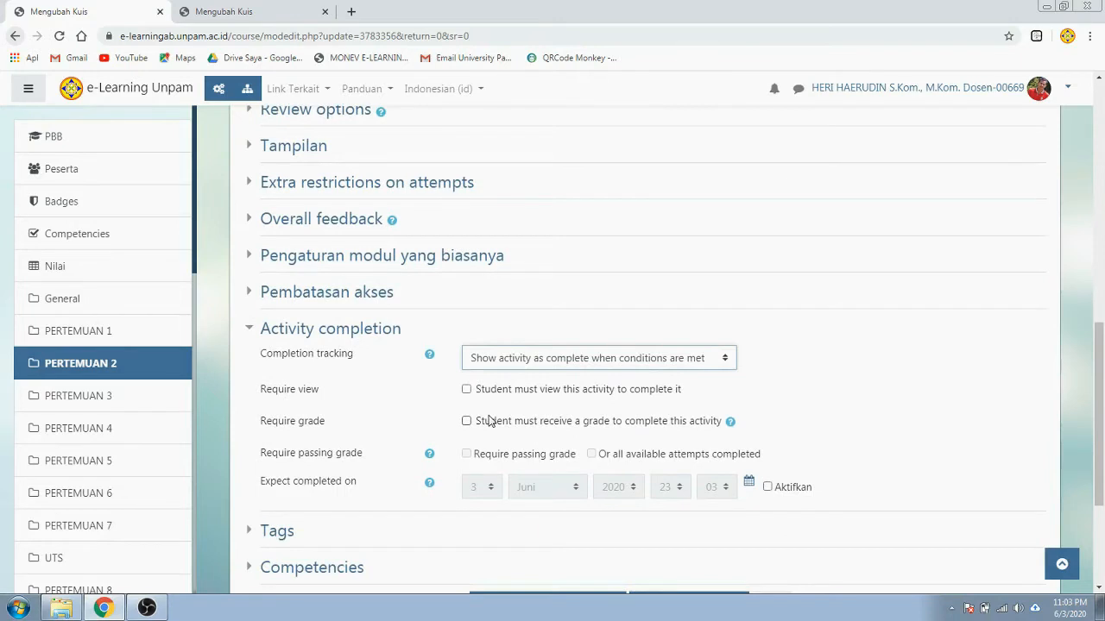
scroll(488, 420, "down", 1)
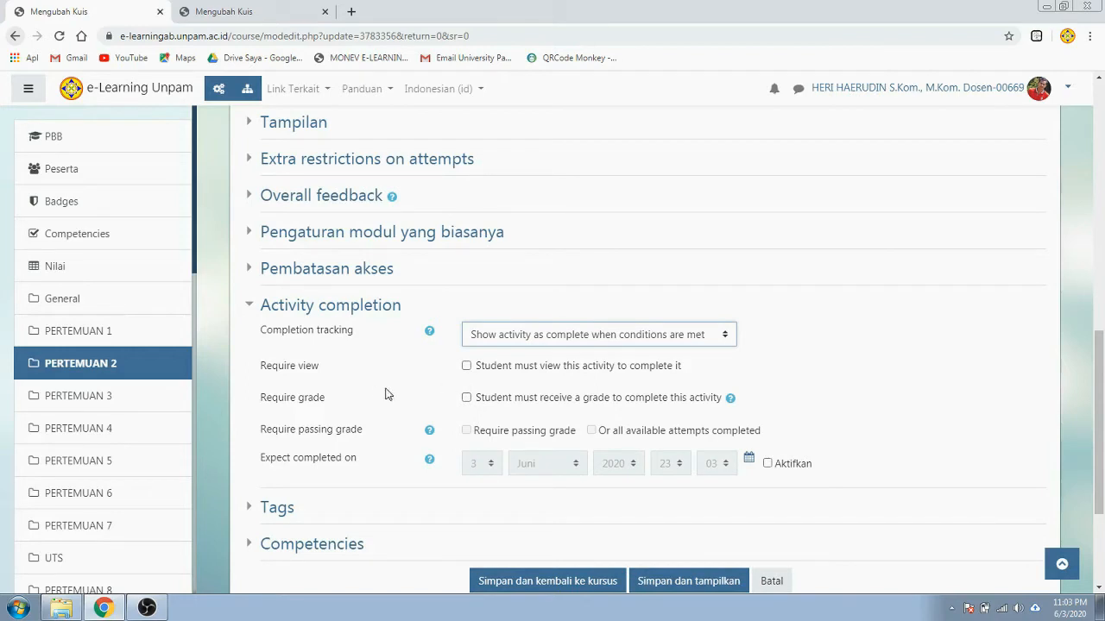
left_click(489, 401)
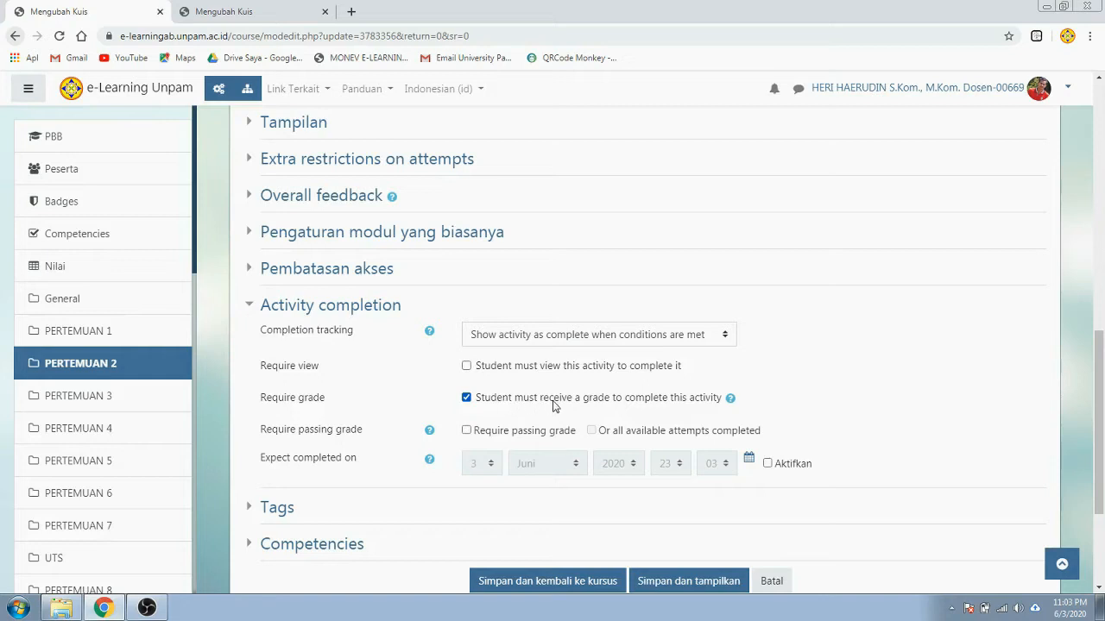
scroll(552, 401, "down", 2)
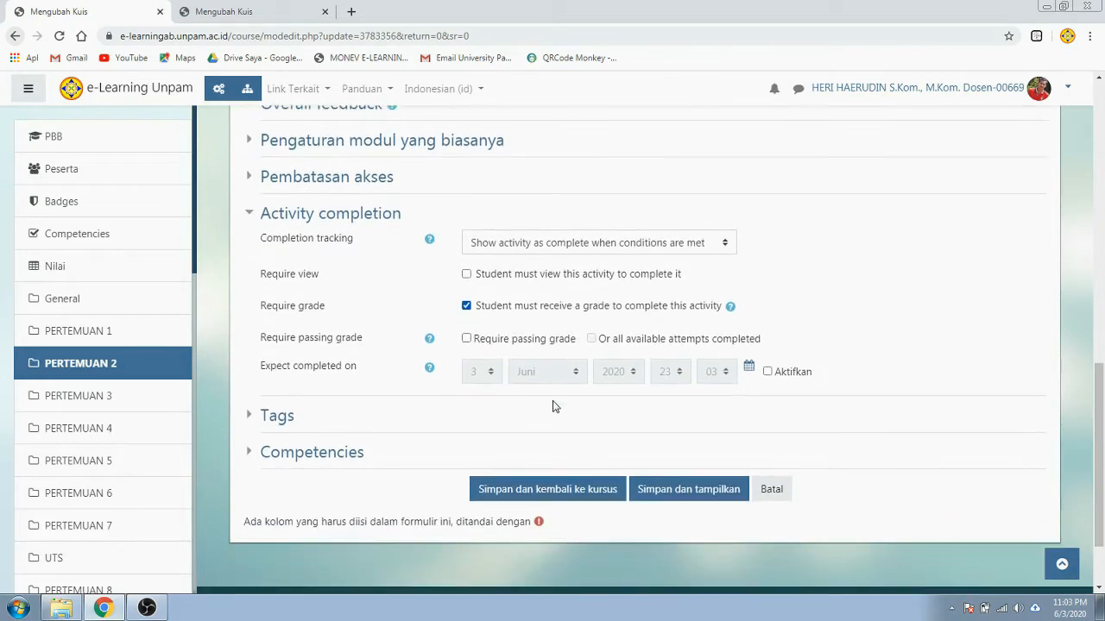
left_click(538, 490)
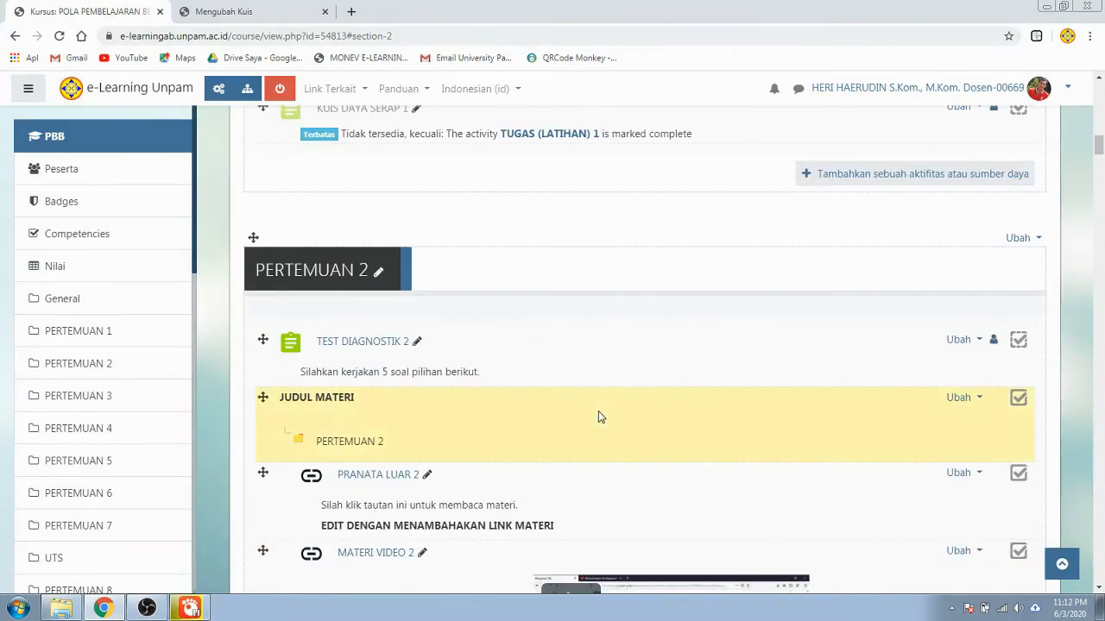
Open the settings of the PERTEMUAN 2 folder and add the file Materi 2.pdf from the Documents library to its content.
scroll(599, 412, "down", 1)
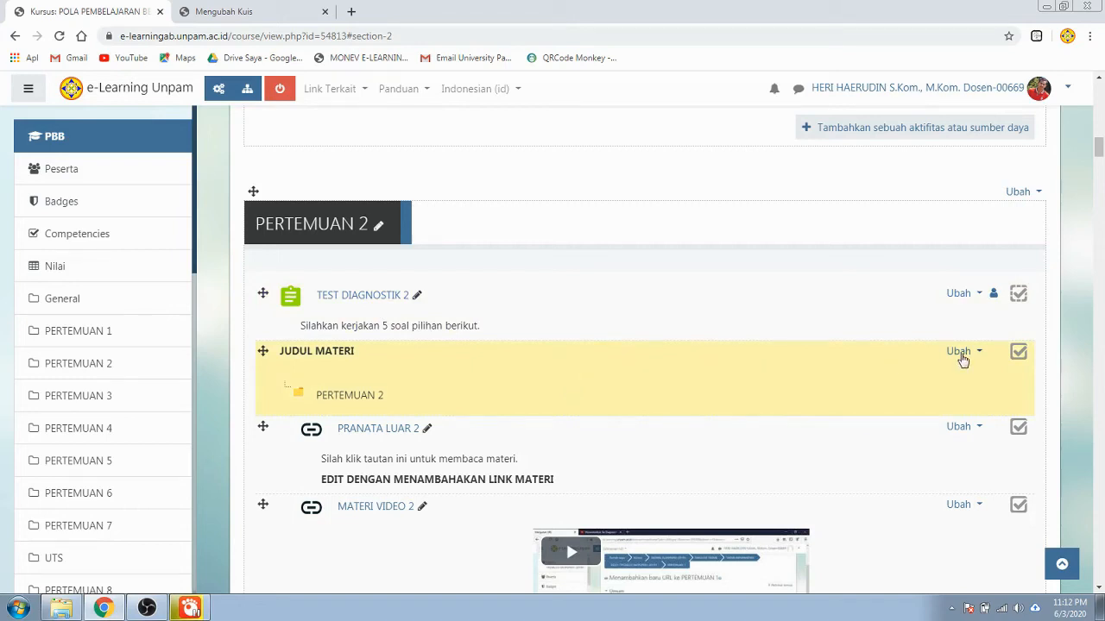
left_click(963, 355)
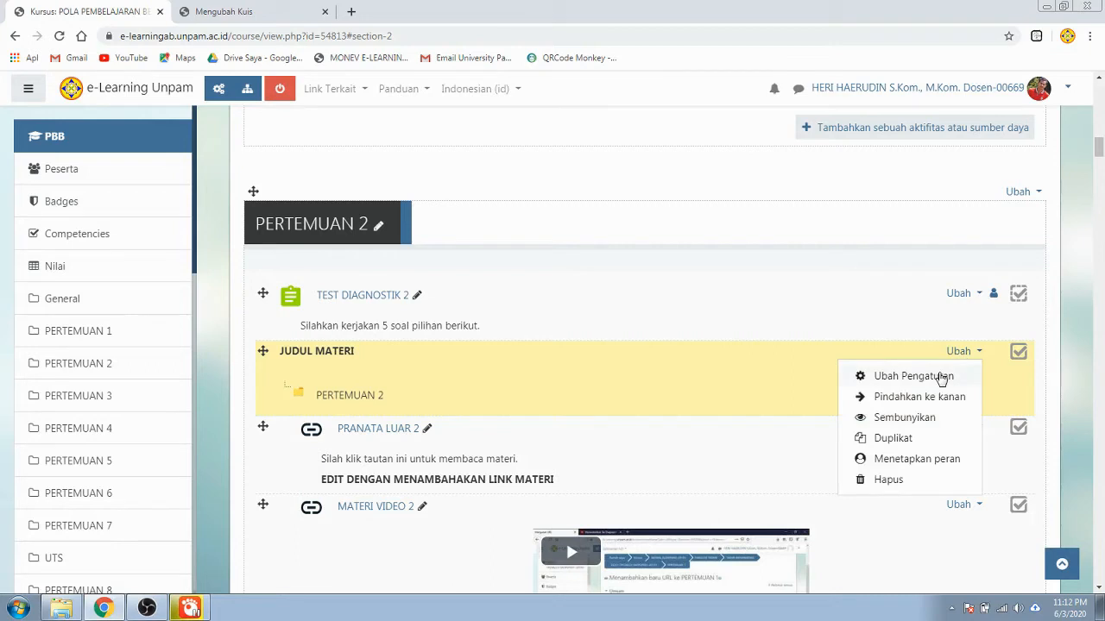
left_click(941, 378)
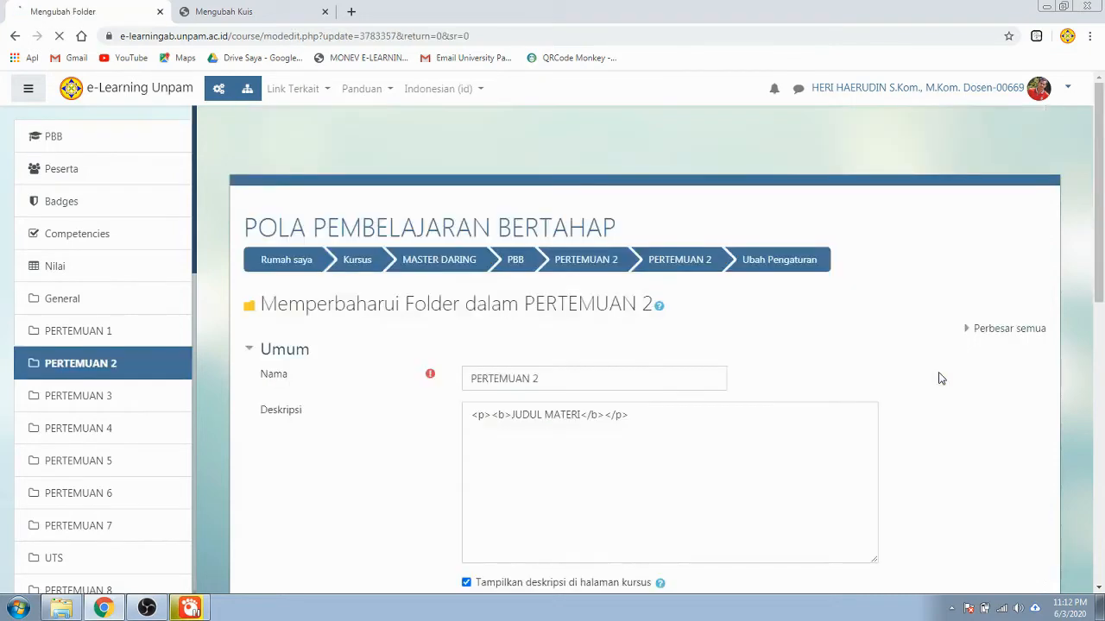
scroll(1101, 252, "down", 2)
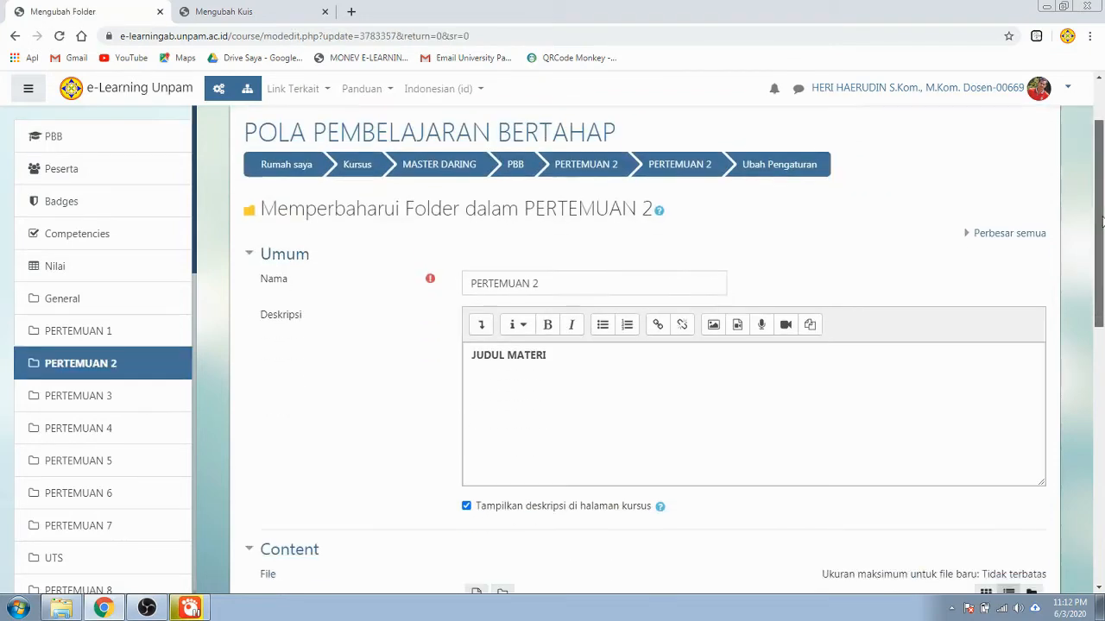
left_click_drag(1101, 252, 1102, 349)
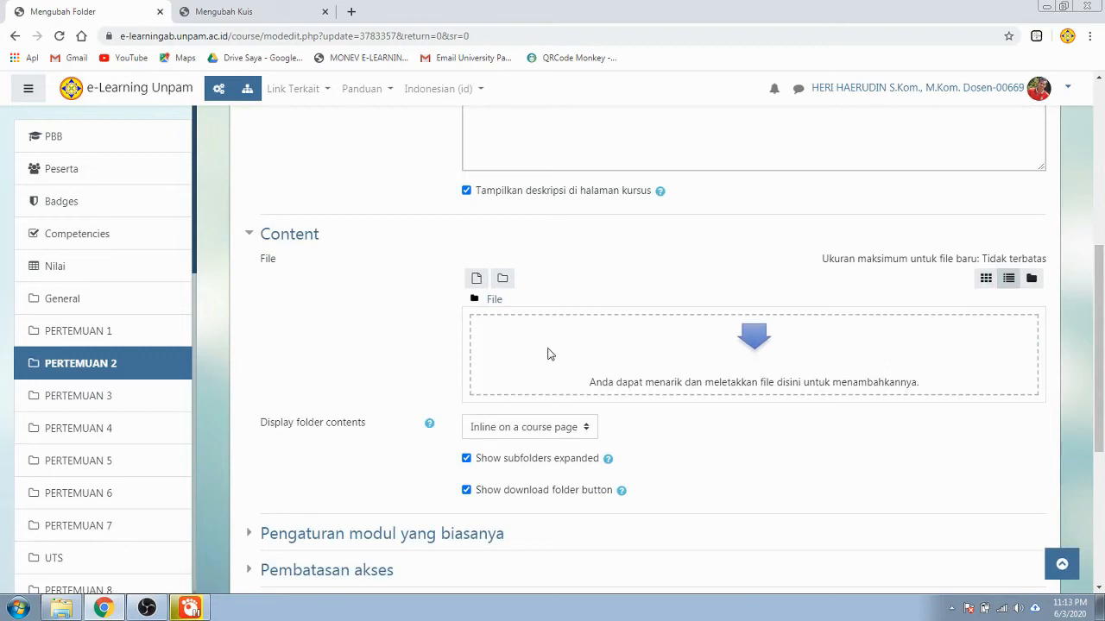
left_click(61, 608)
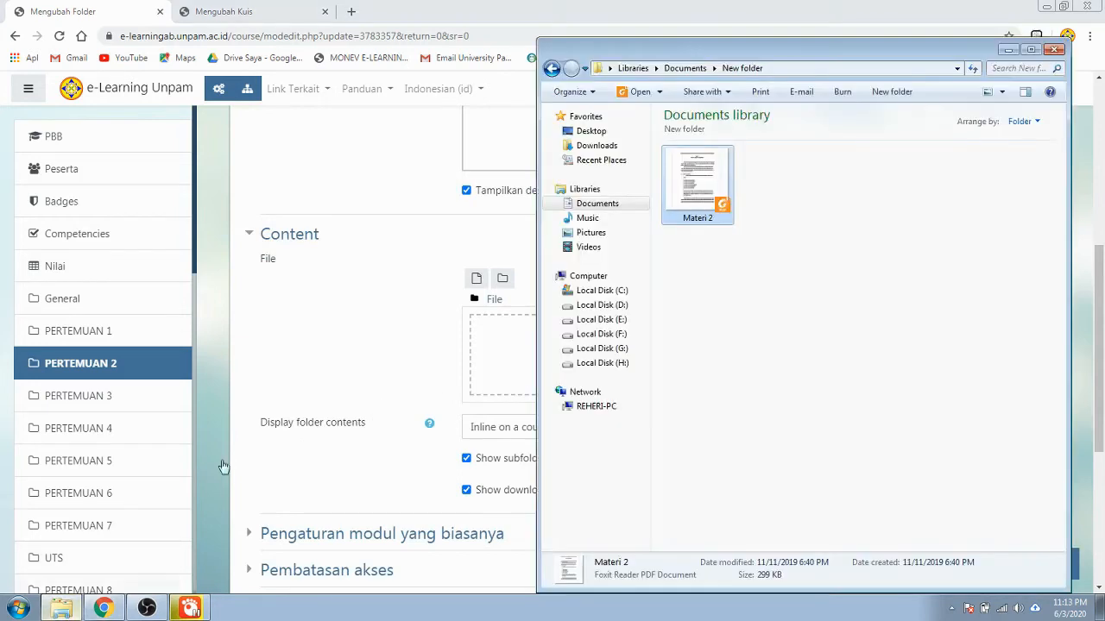
left_click_drag(699, 190, 522, 369)
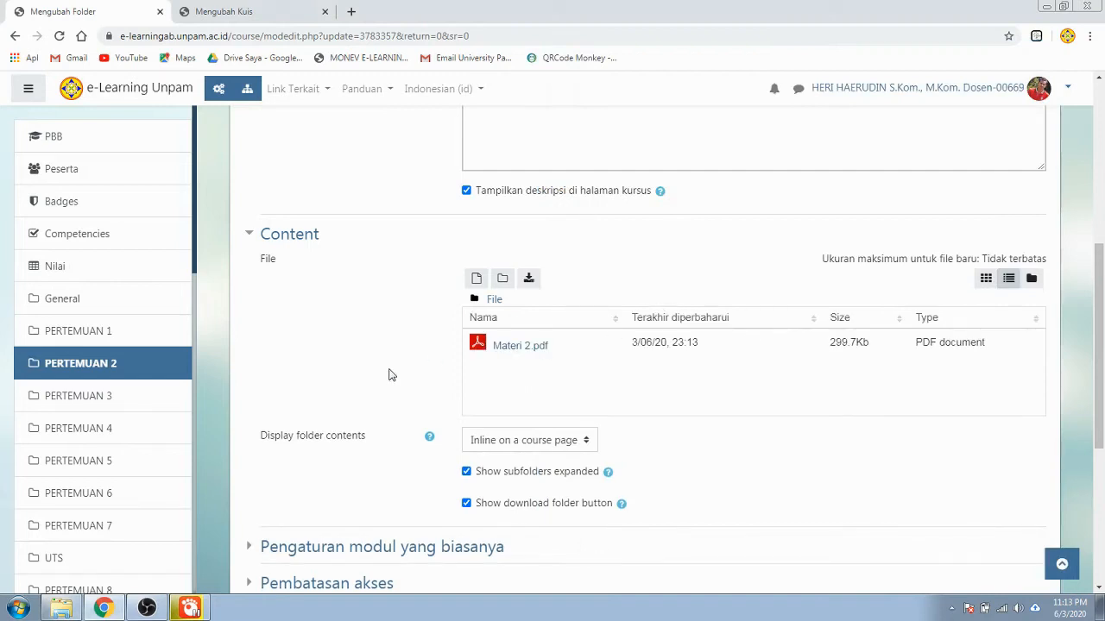
Set the folder contents to display "On a separate page".
scroll(391, 372, "down", 1)
scroll(390, 372, "down", 1)
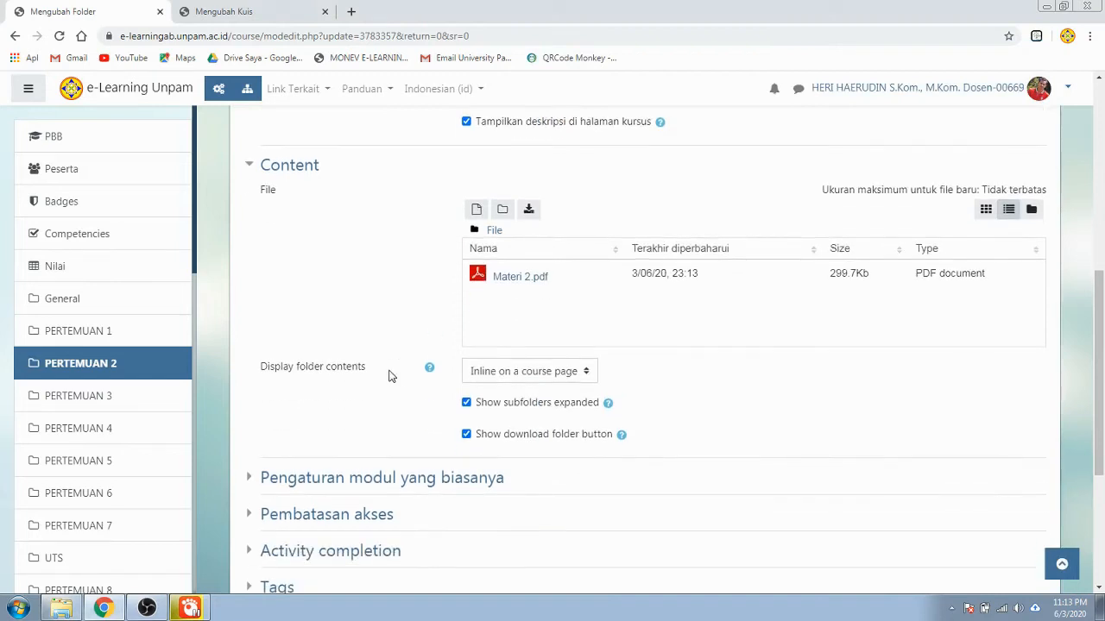
left_click(507, 381)
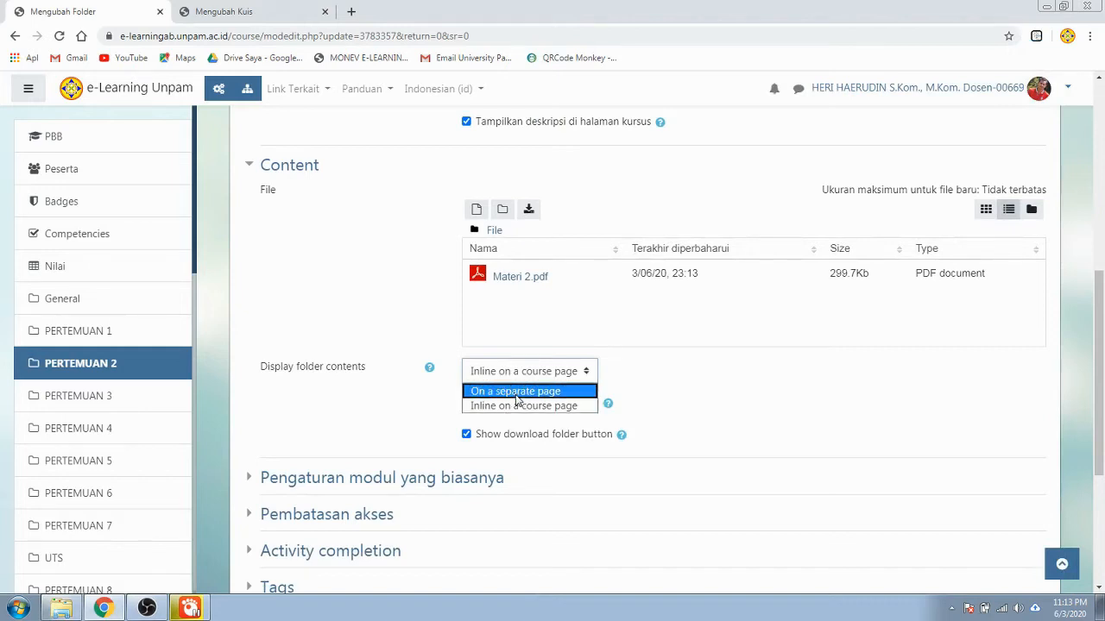
left_click(517, 397)
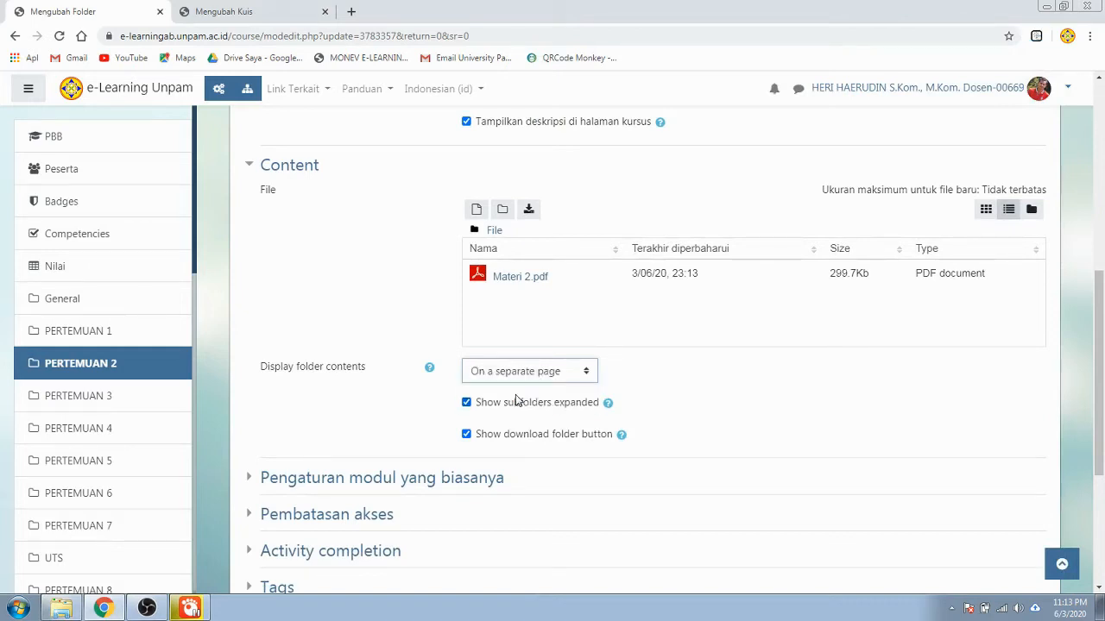
Add an activity completion restriction to the access restrictions of the PERTEMUAN 2 folder.
scroll(700, 401, "down", 2)
scroll(701, 401, "down", 1)
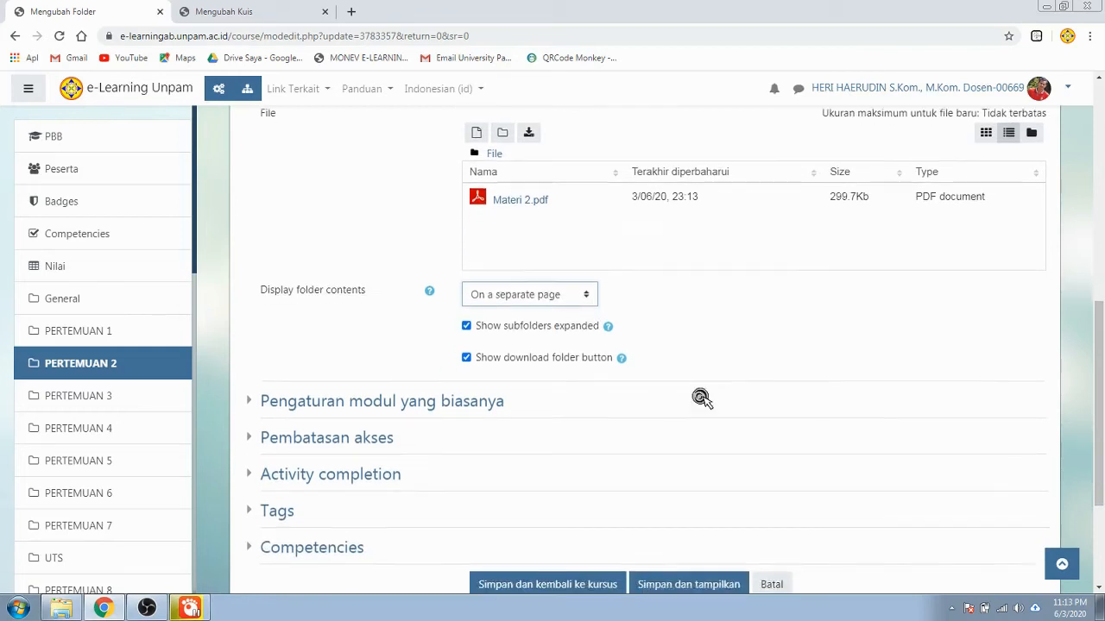
scroll(700, 401, "down", 1)
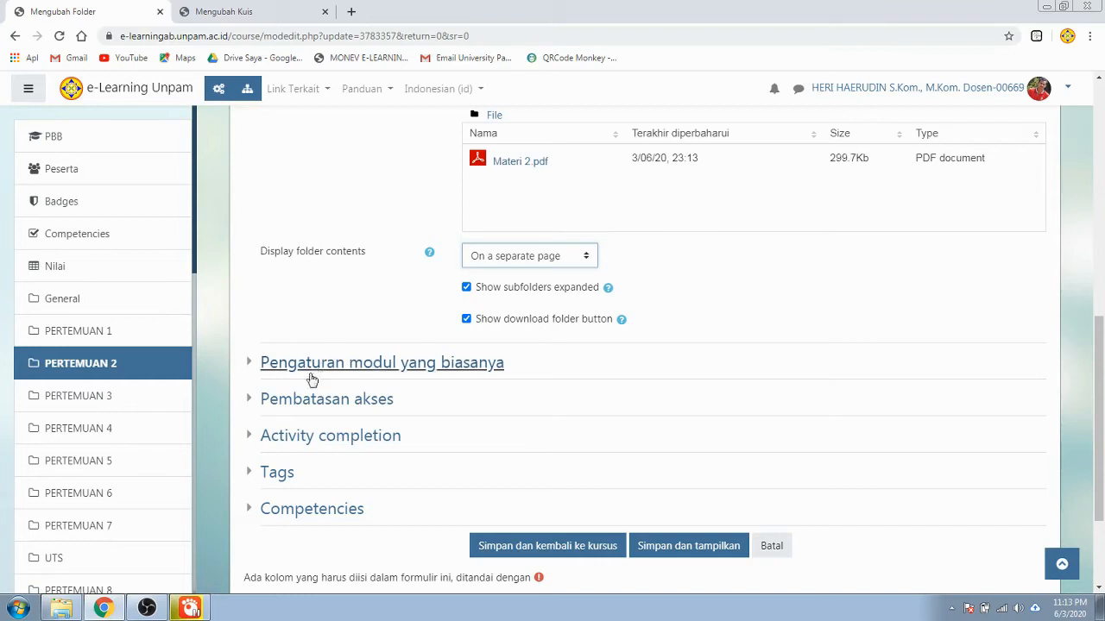
left_click(300, 399)
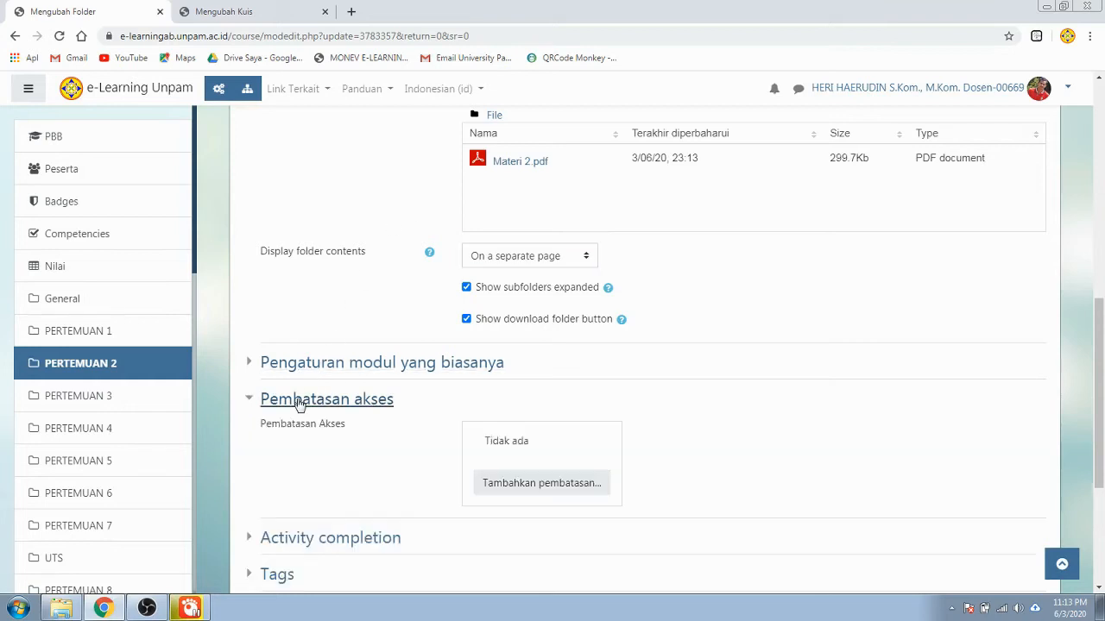
scroll(450, 390, "down", 1)
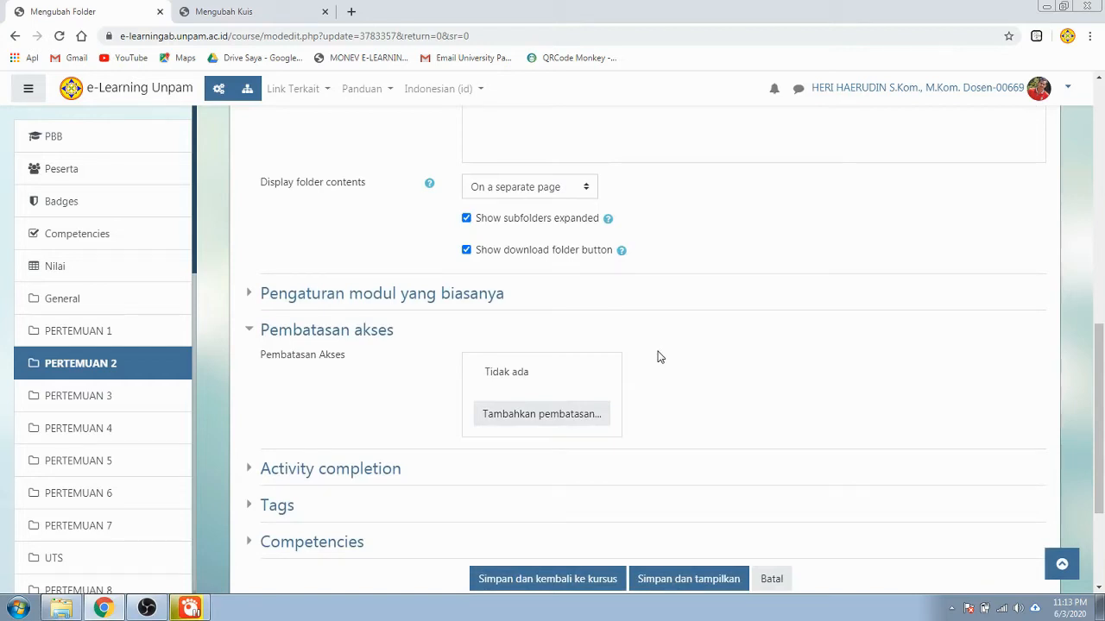
left_click(574, 419)
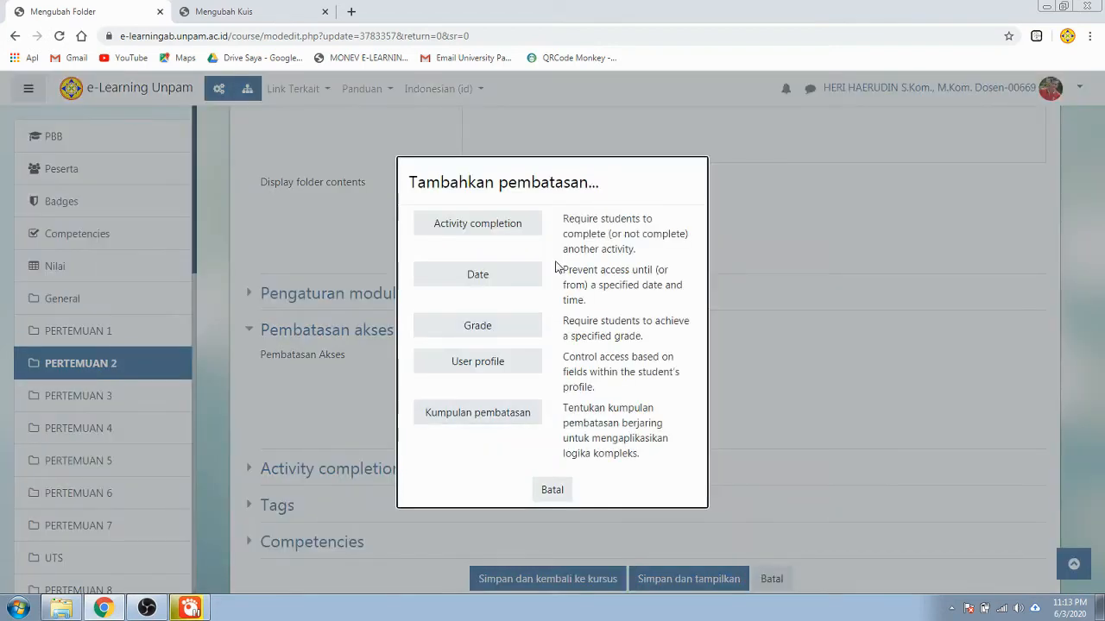
left_click(502, 227)
Choose TEST DIAGNOSTIK 2 as the activity that must be marked complete before the folder can be accessed.
scroll(646, 288, "down", 1)
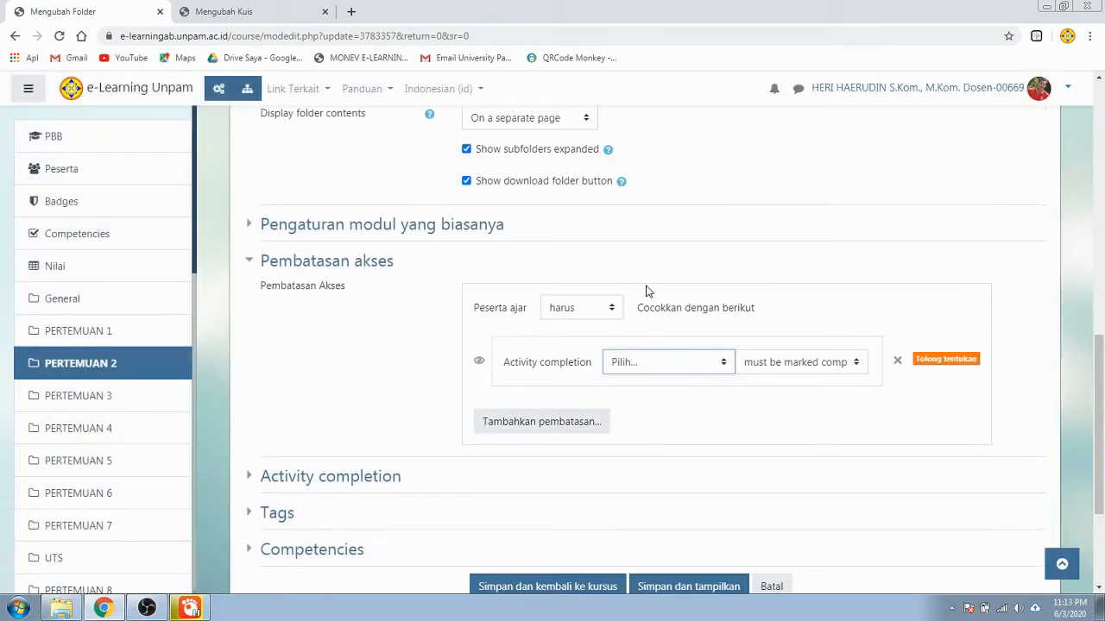
left_click(704, 370)
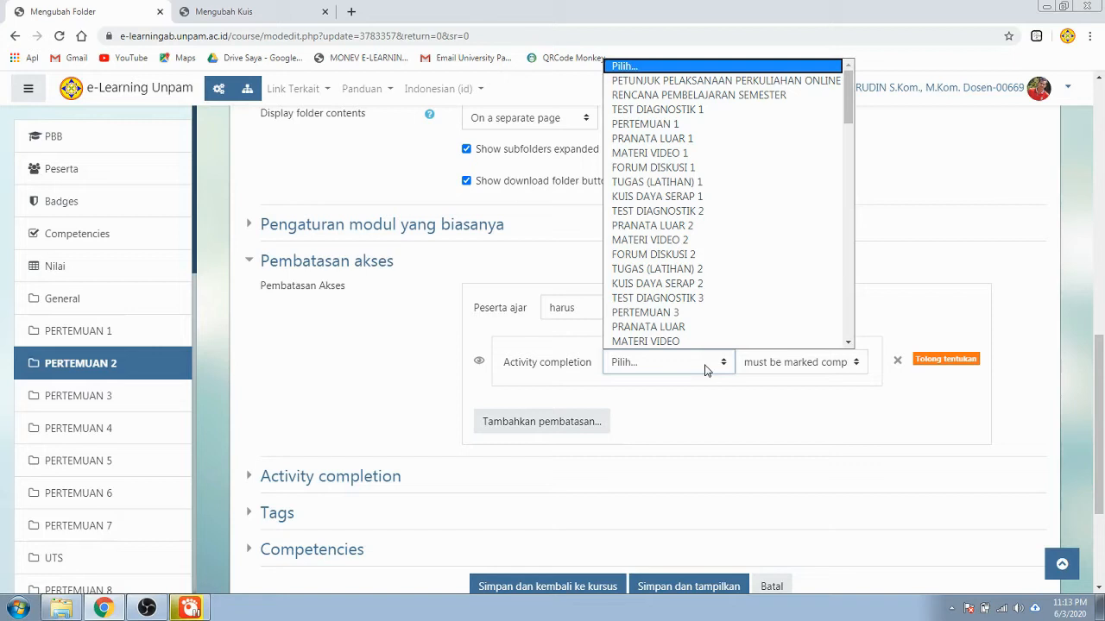
left_click(713, 216)
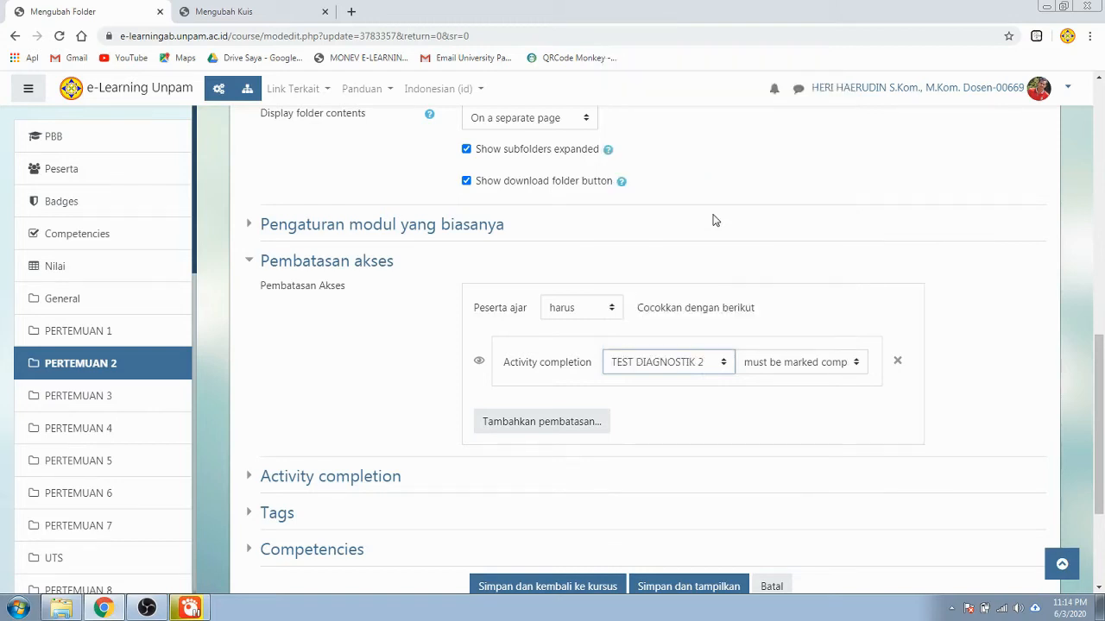
scroll(794, 315, "down", 1)
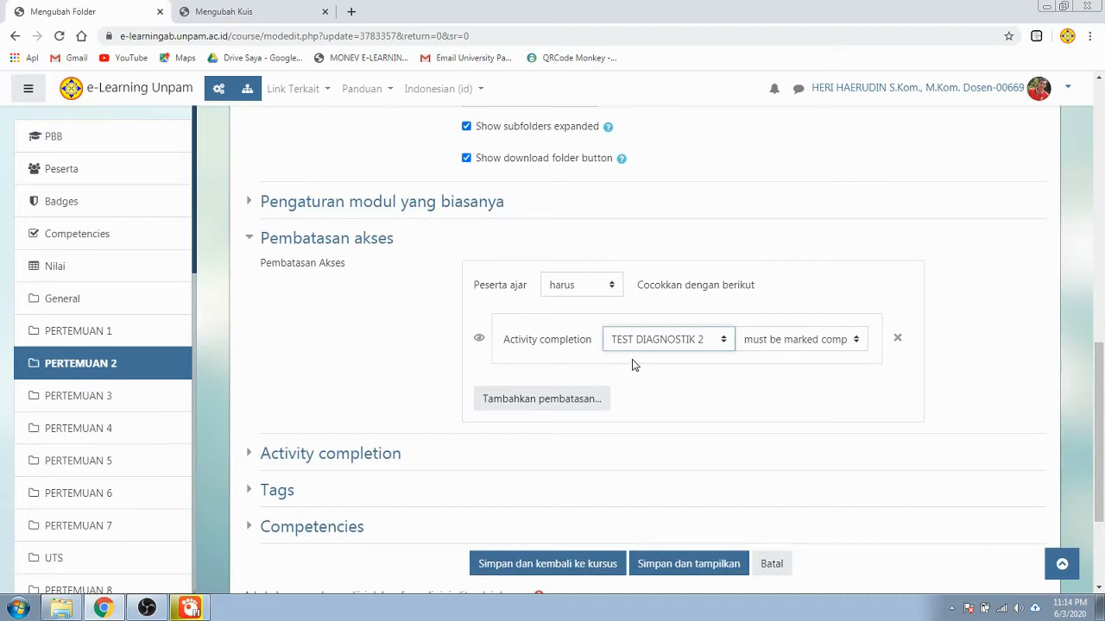
left_click(582, 404)
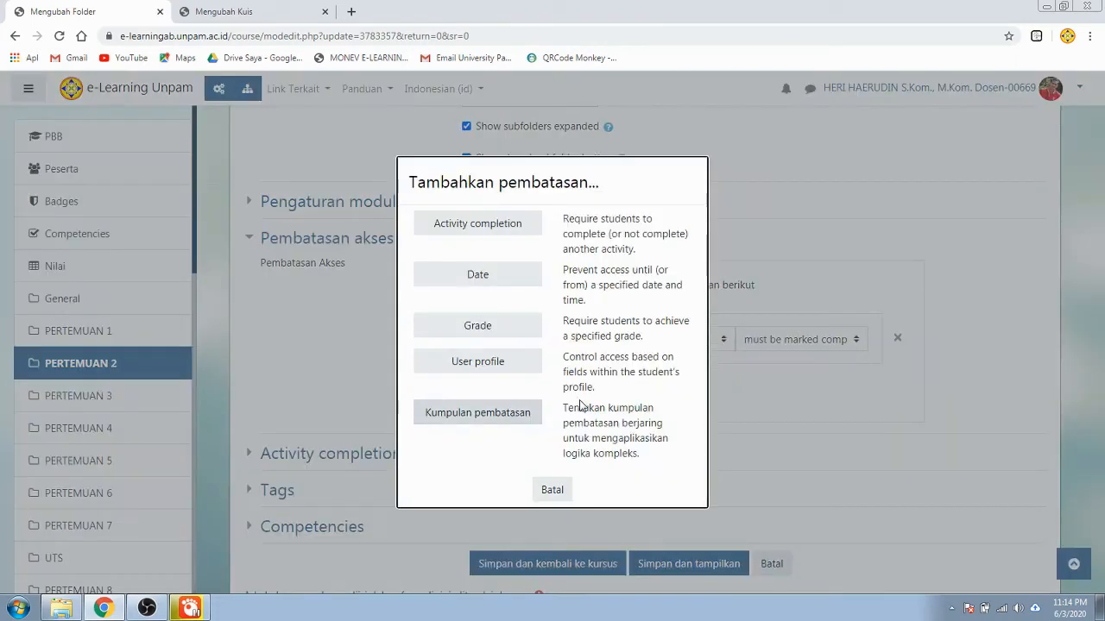
left_click(552, 489)
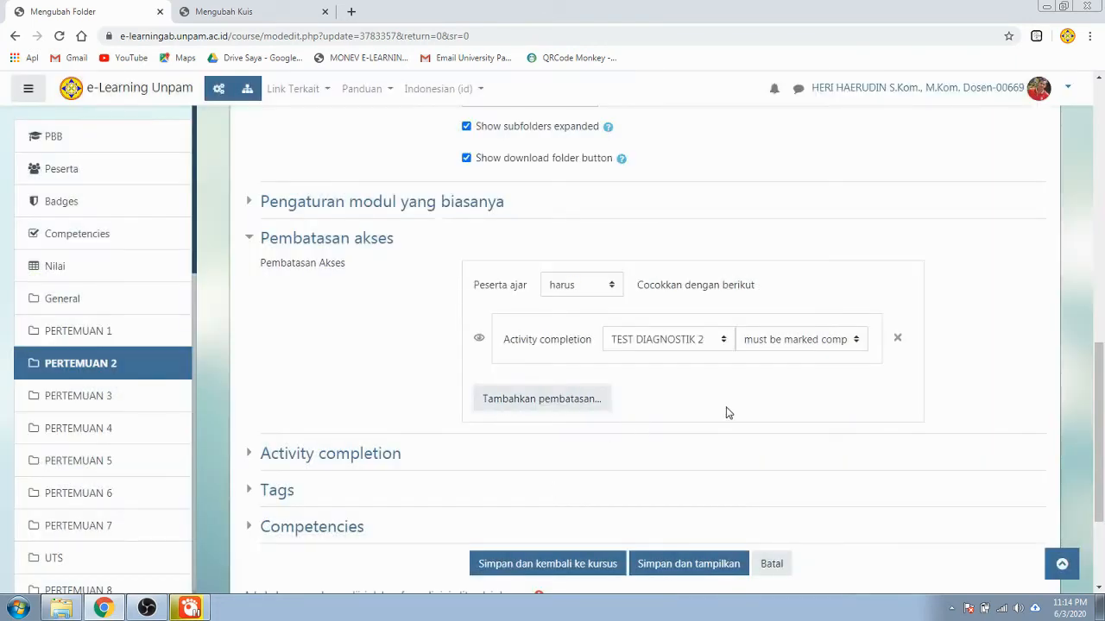
scroll(728, 413, "down", 1)
scroll(728, 413, "up", 1)
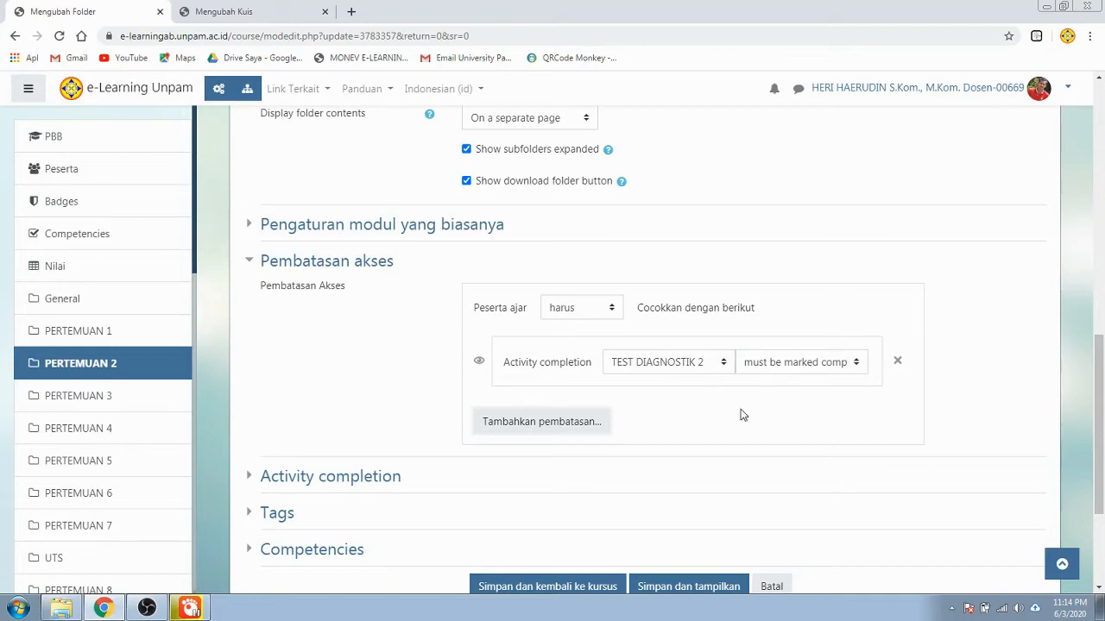
Set the folder's completion tracking to "Show activity as complete when conditions are met".
scroll(394, 370, "down", 1)
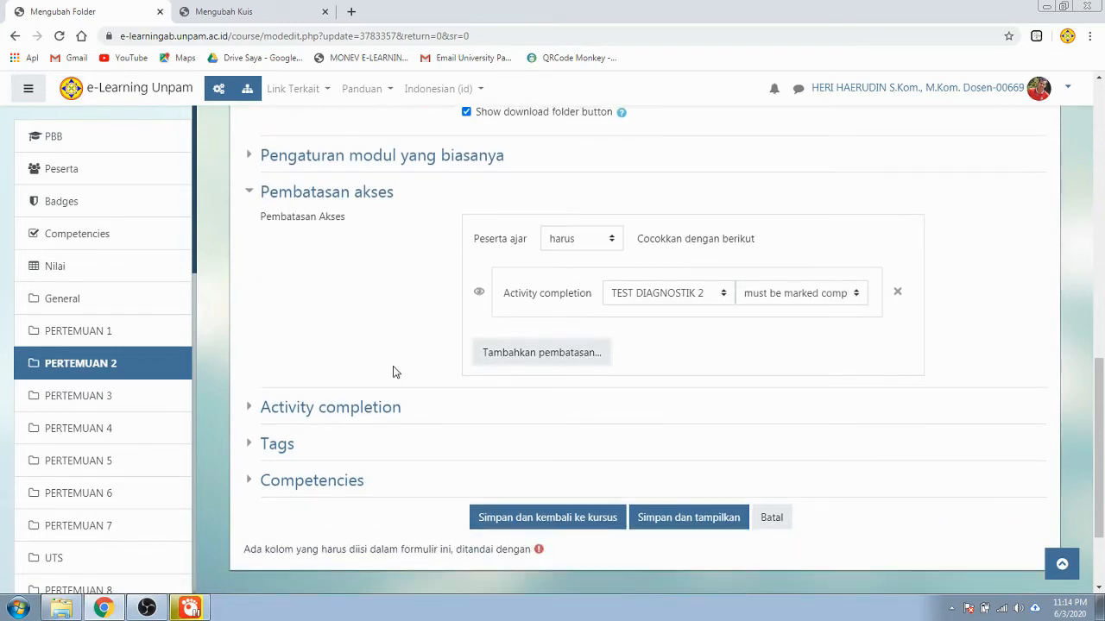
left_click(356, 410)
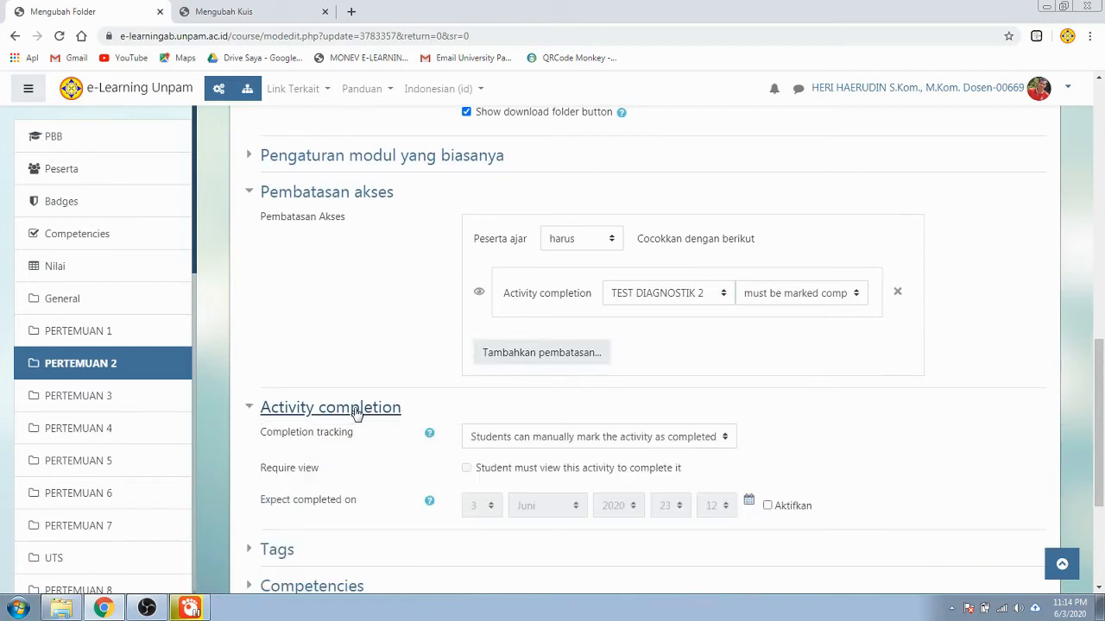
scroll(506, 414, "down", 1)
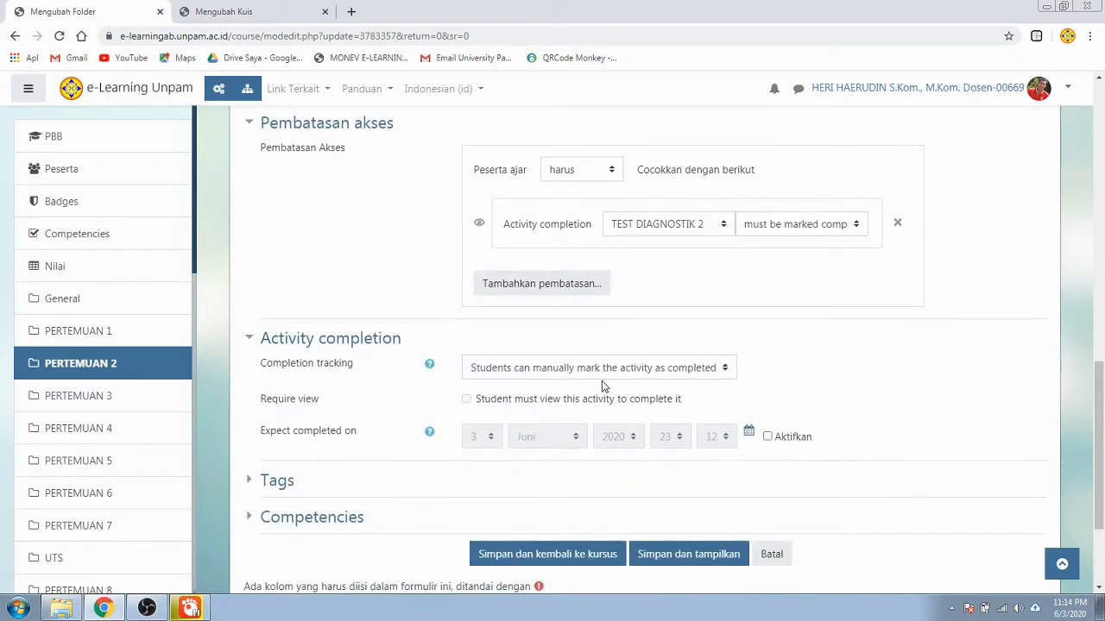
left_click(603, 376)
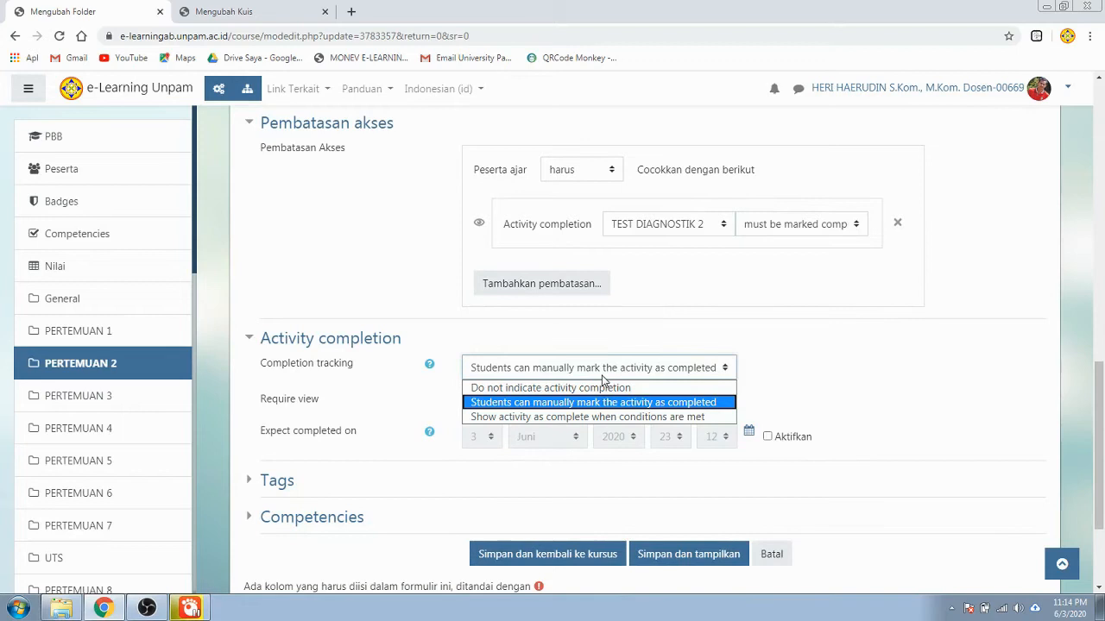
left_click(580, 418)
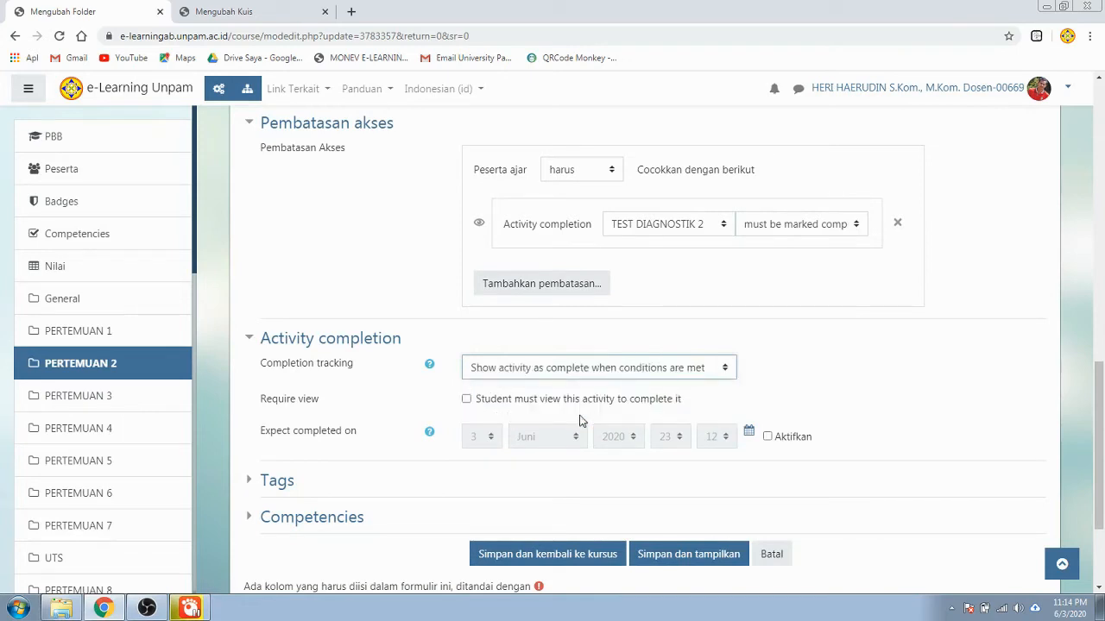
Require students to view the folder to complete it, then save and return to the course.
left_click(503, 404)
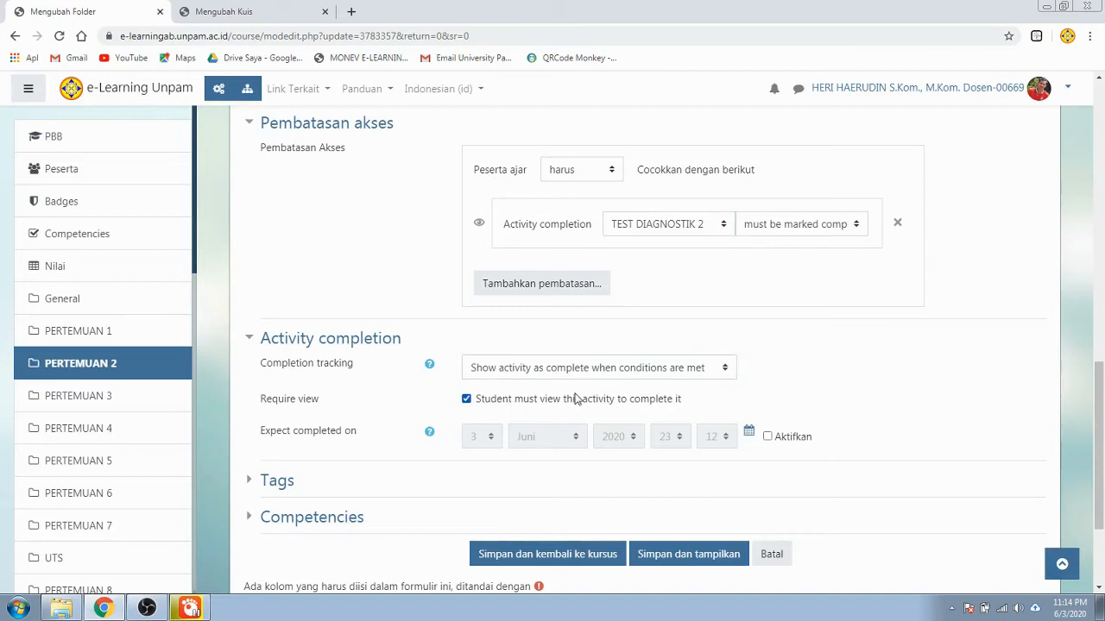
scroll(576, 397, "down", 2)
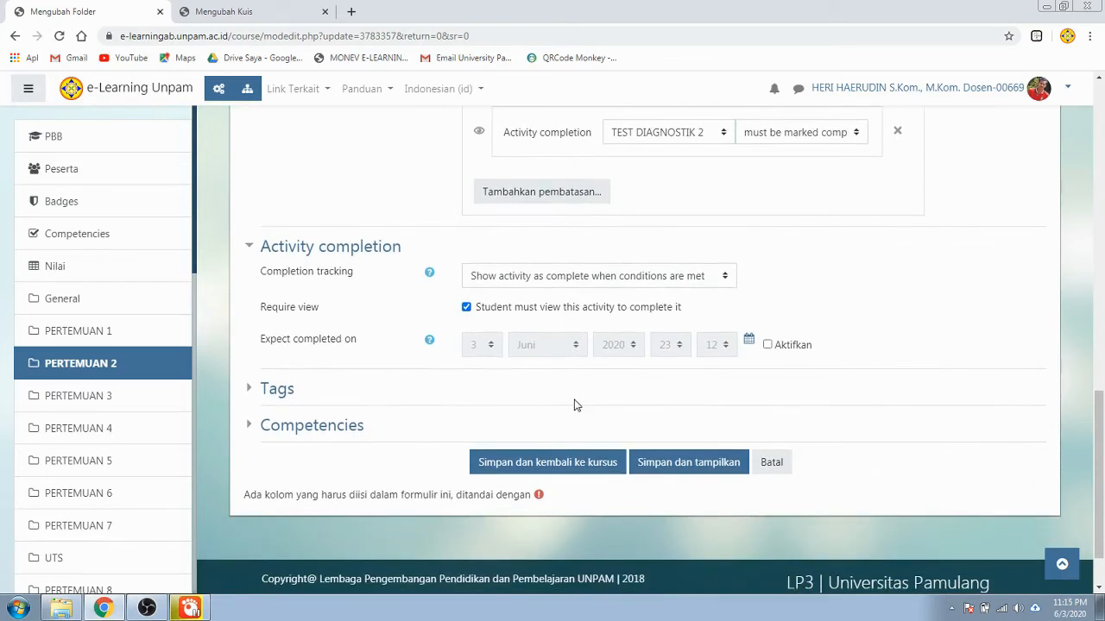
left_click(534, 463)
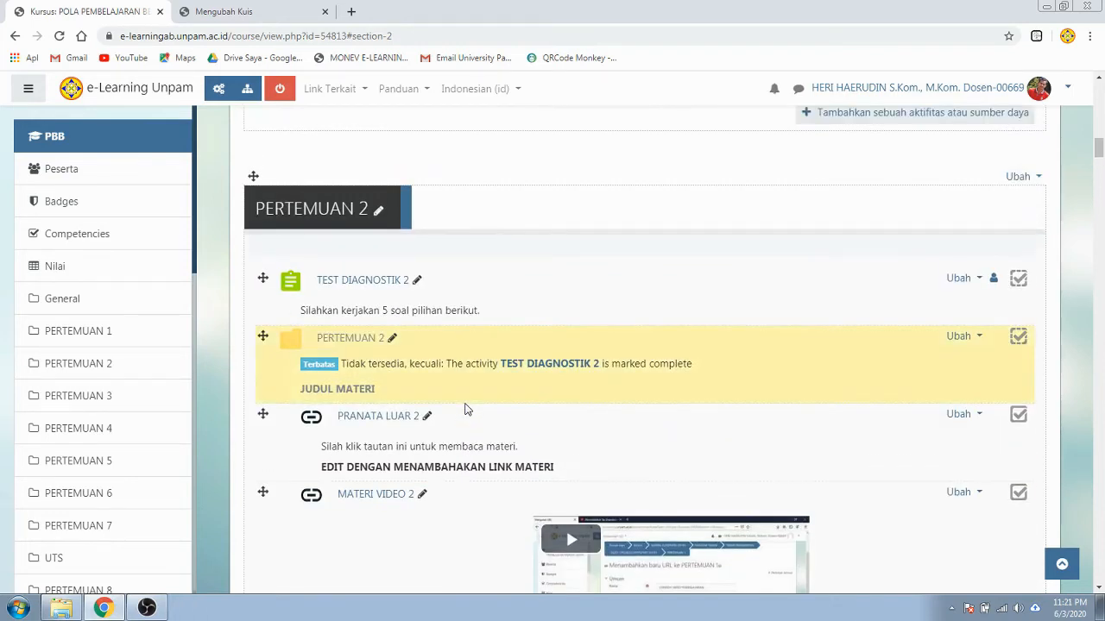
Open the settings of the PRANATA LUAR 2 link in the PERTEMUAN 2 section for editing.
scroll(464, 409, "down", 1)
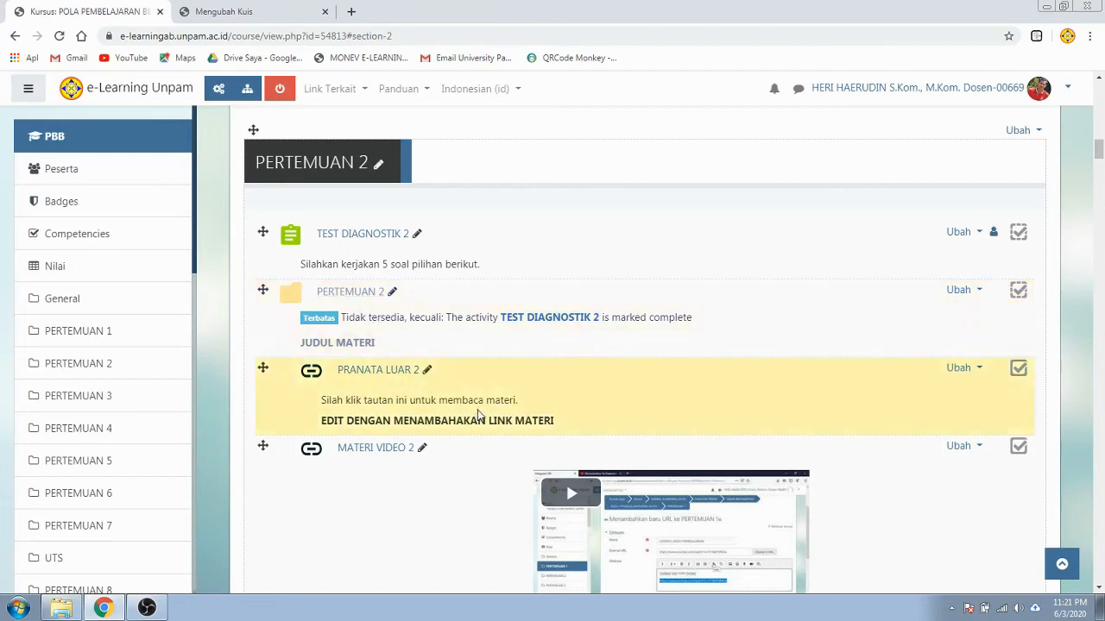
scroll(479, 416, "down", 1)
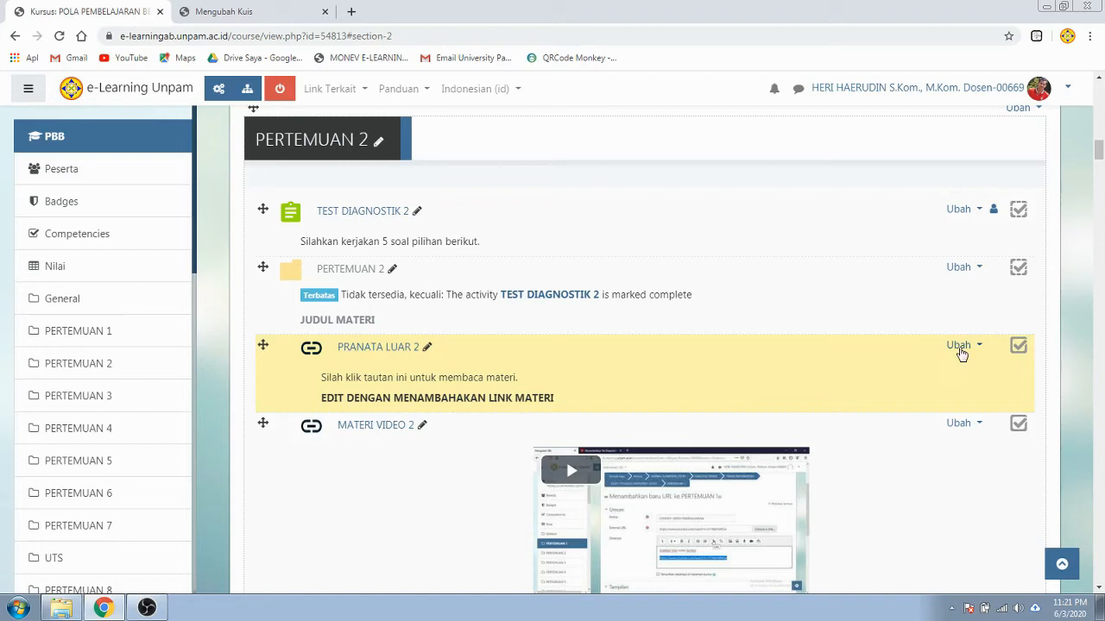
left_click(962, 350)
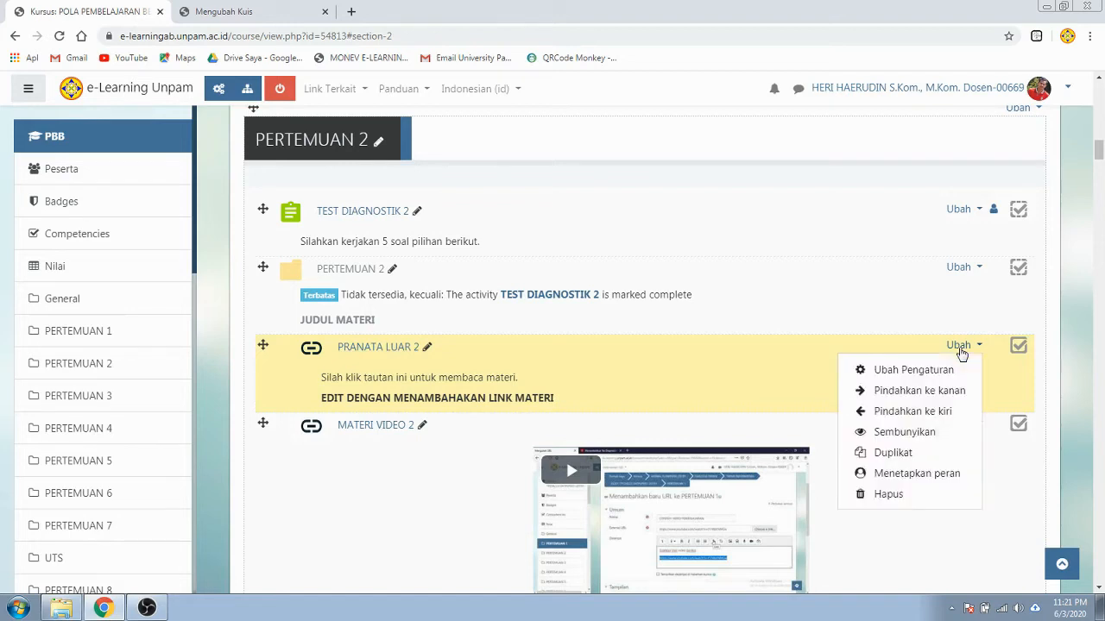
left_click(941, 372)
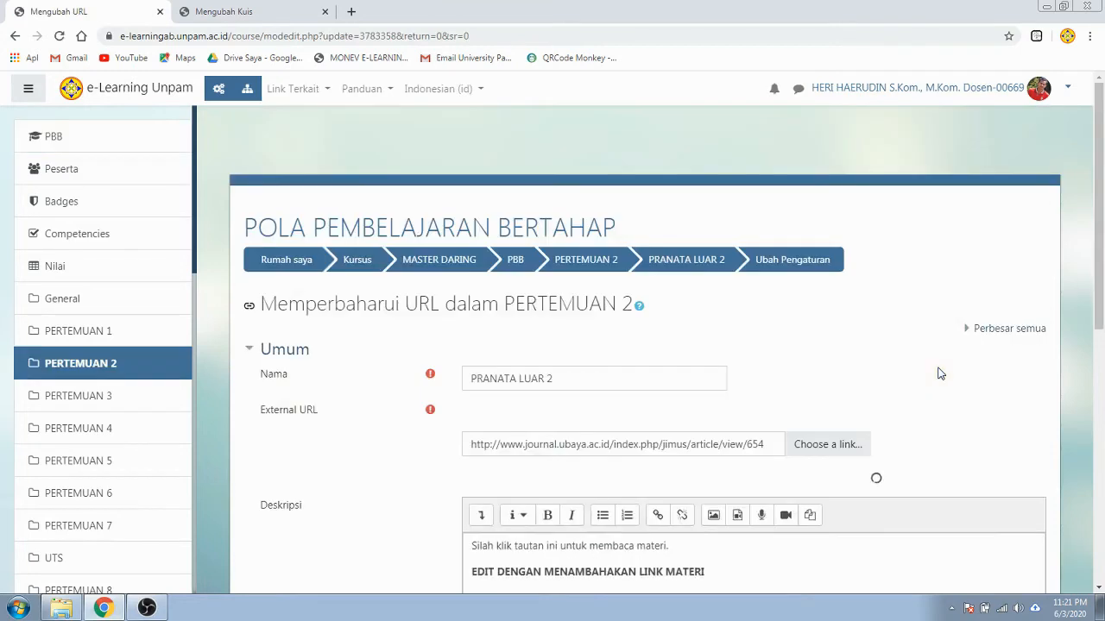
Add an activity completion restriction to PRANATA LUAR 2 requiring the PERTEMUAN 2 folder to be marked complete.
scroll(938, 371, "down", 2)
scroll(939, 372, "down", 2)
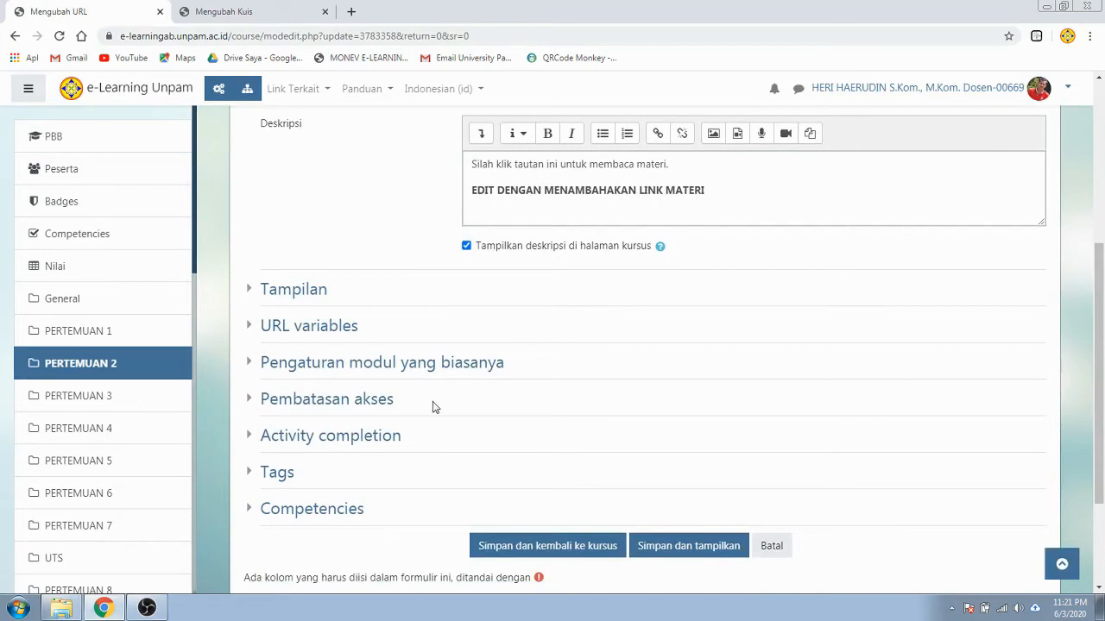
left_click(354, 409)
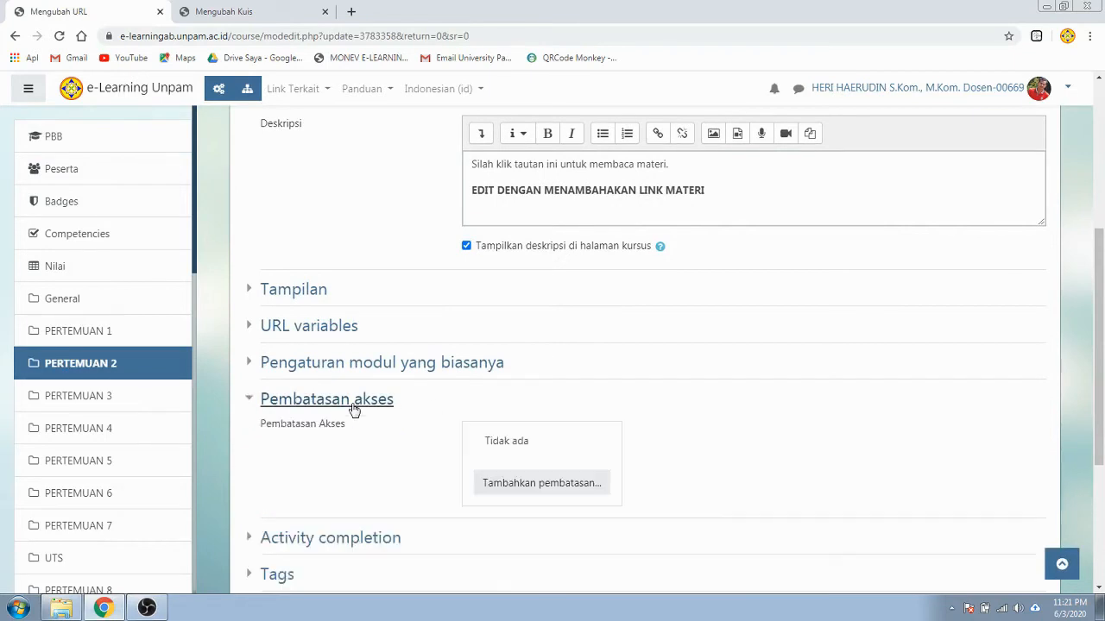
scroll(624, 382, "down", 1)
left_click(585, 394)
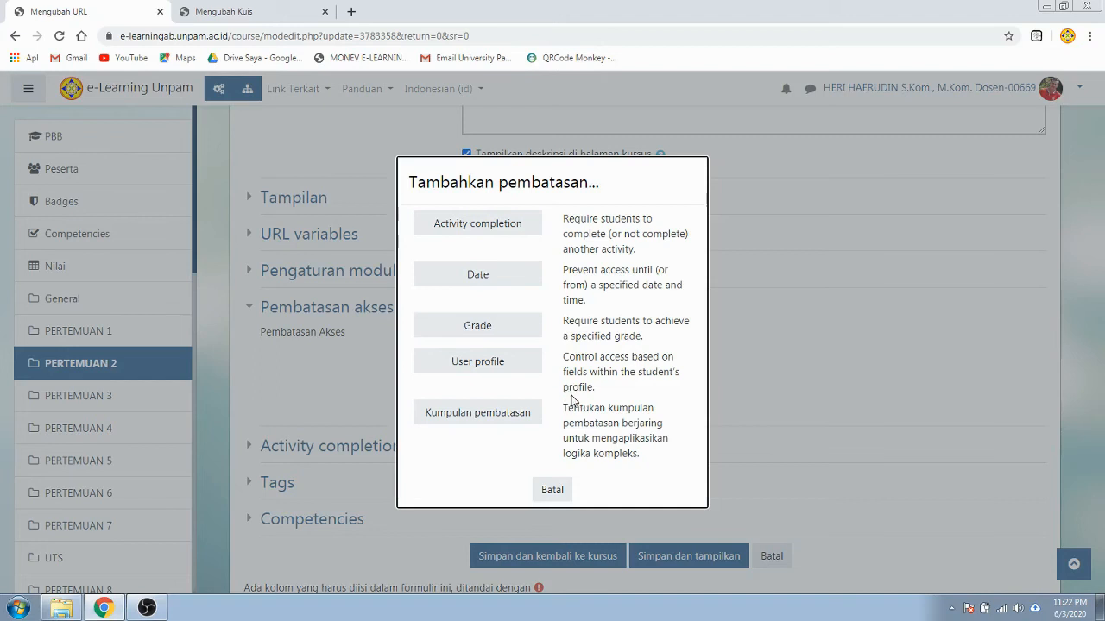
left_click(477, 226)
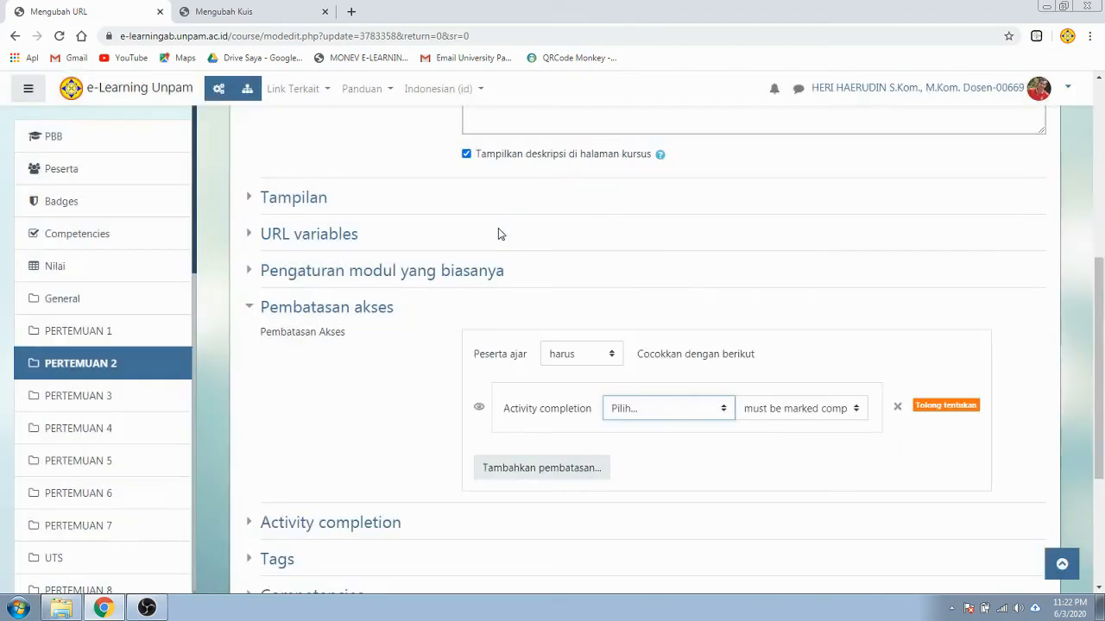
left_click(681, 420)
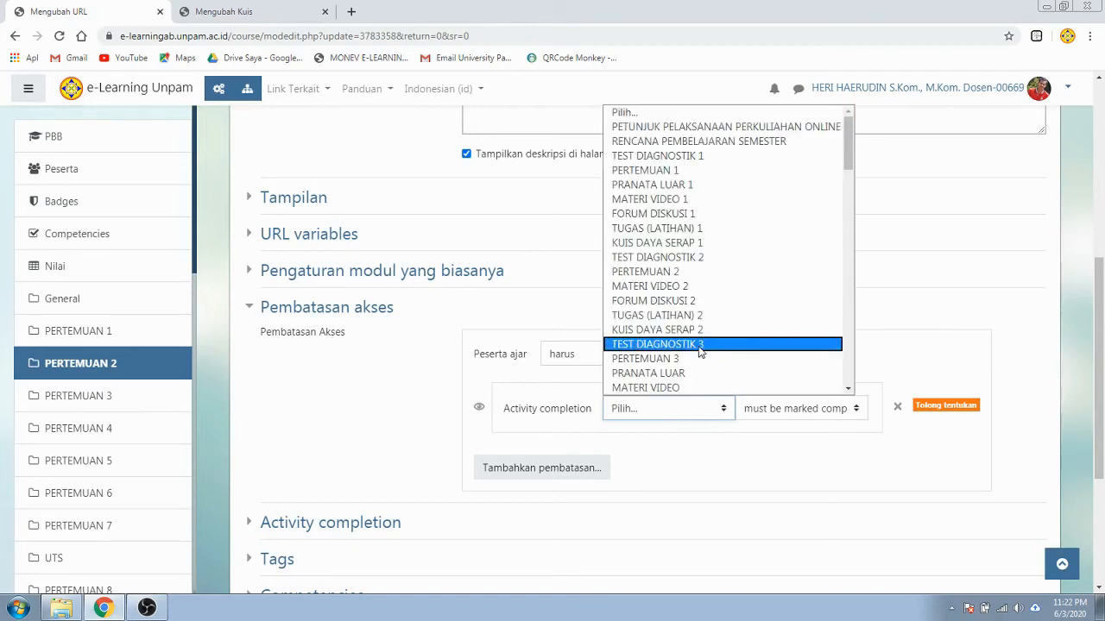
left_click(678, 275)
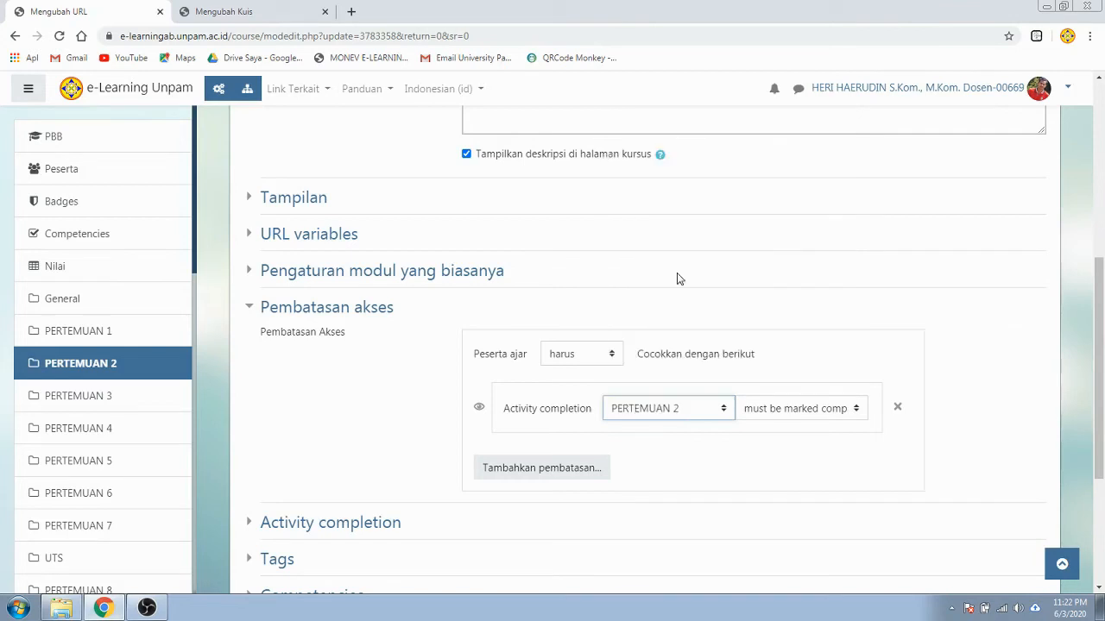
Set PRANATA LUAR 2's completion tracking to "Show activity as complete when conditions are met".
scroll(375, 432, "down", 3)
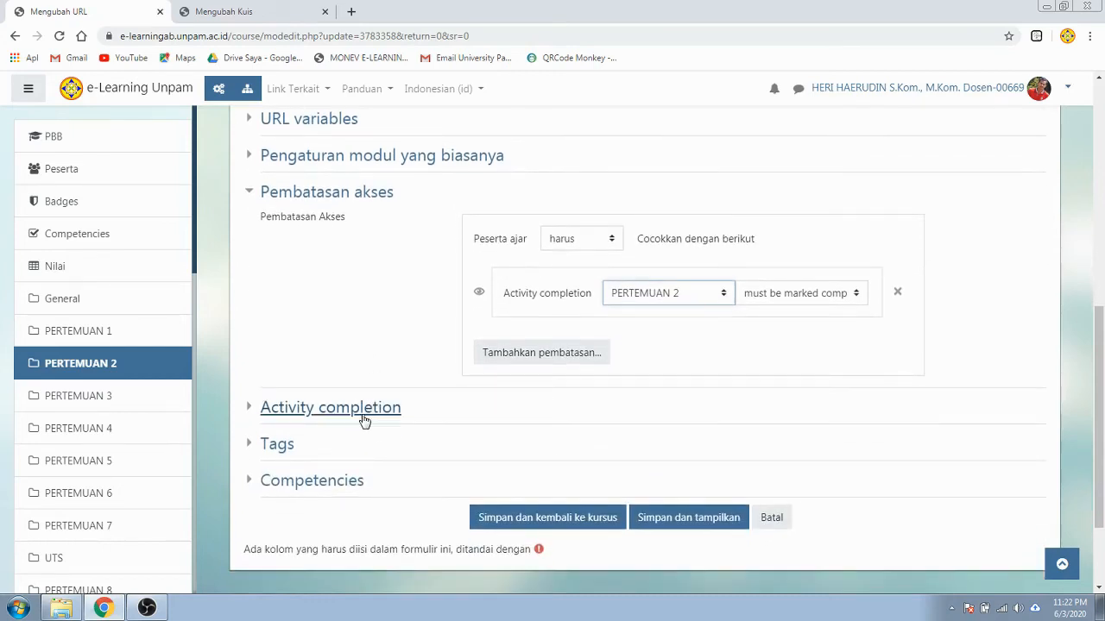
left_click(364, 420)
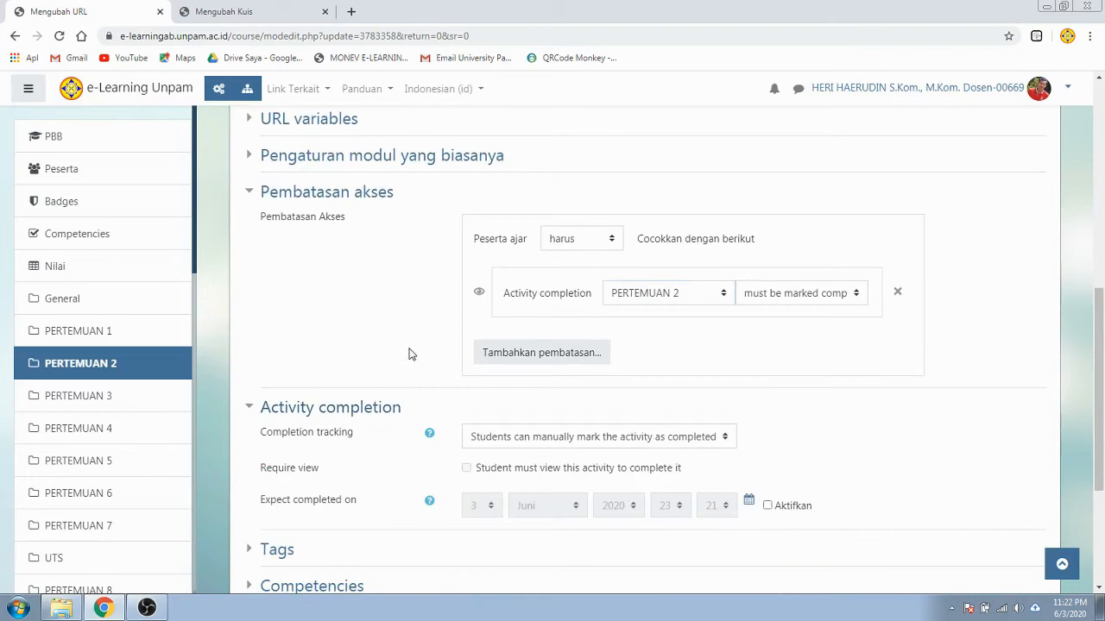
scroll(409, 352, "down", 2)
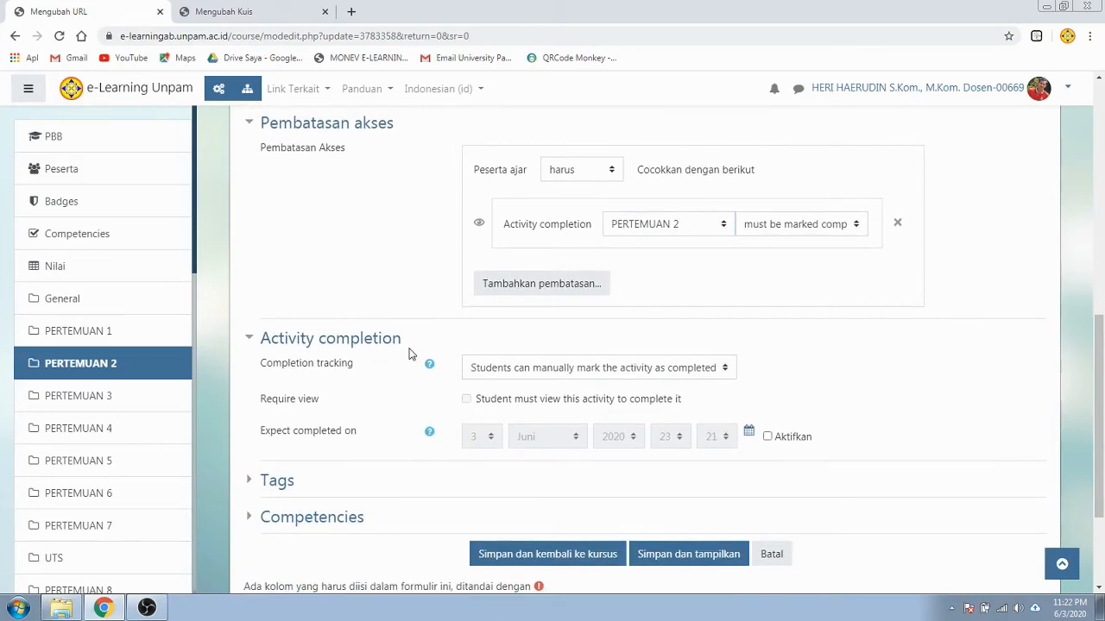
left_click(553, 367)
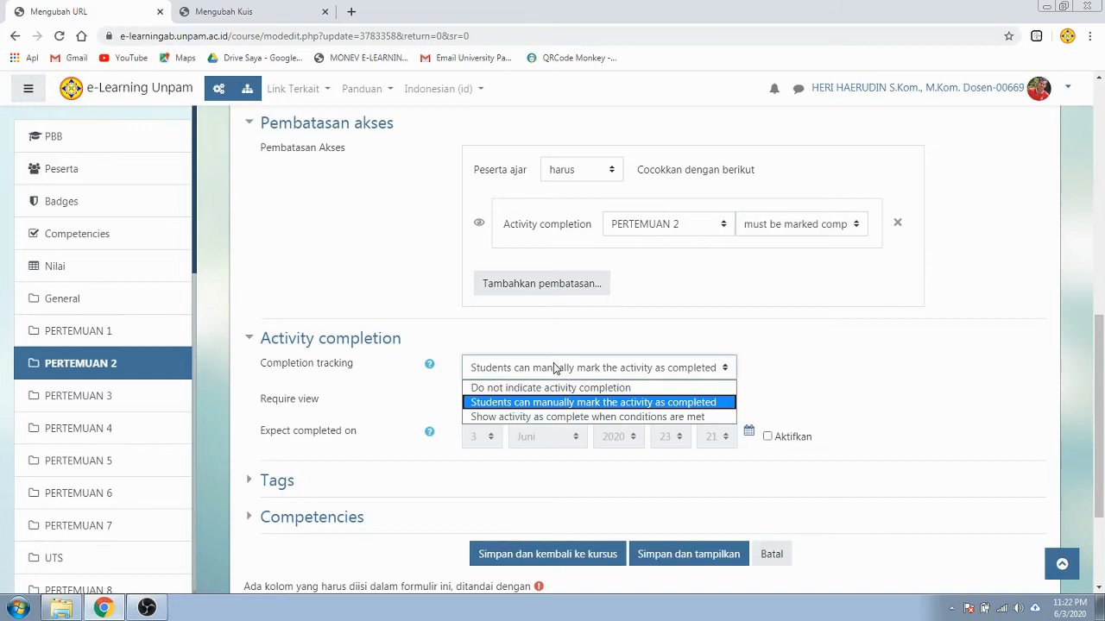
left_click(523, 418)
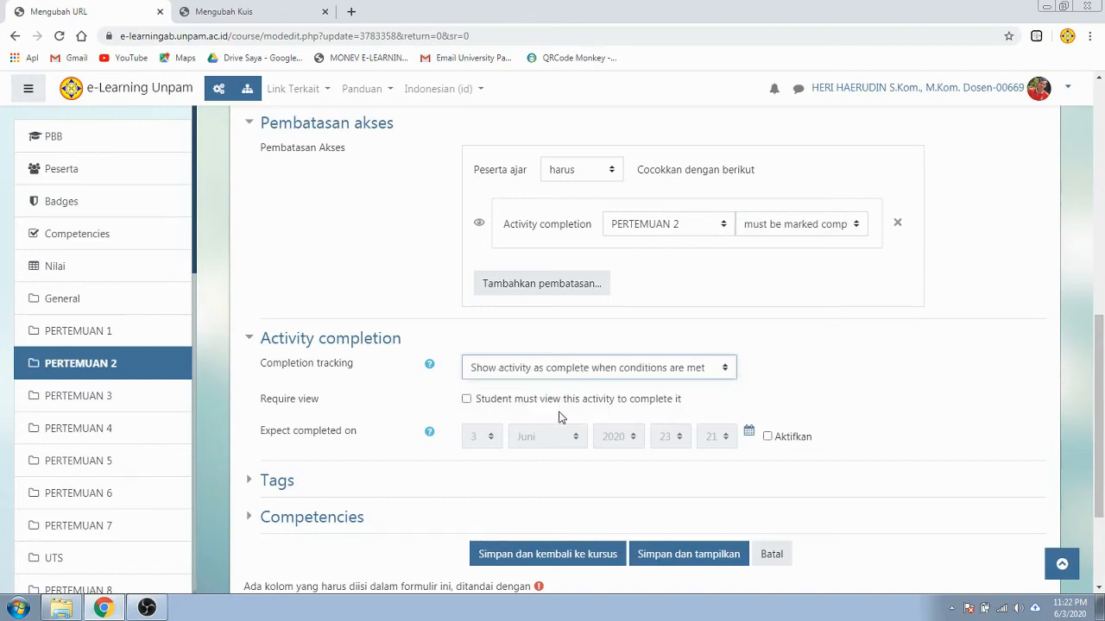
Require students to view PRANATA LUAR 2 to complete it, then save and return to the course.
left_click(492, 404)
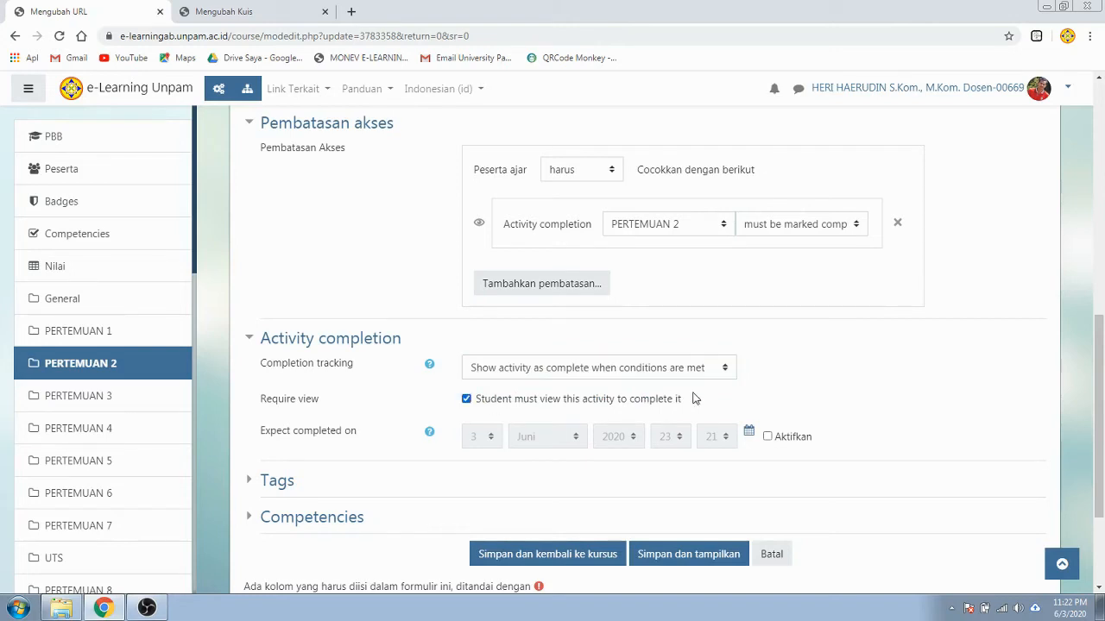
scroll(695, 399, "down", 1)
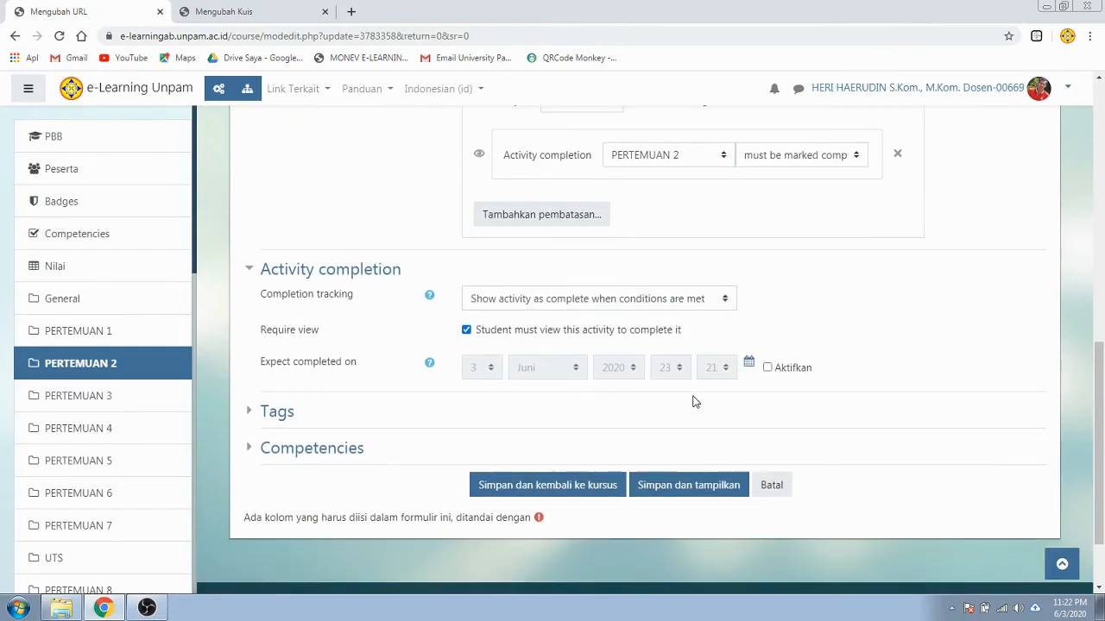
left_click(566, 488)
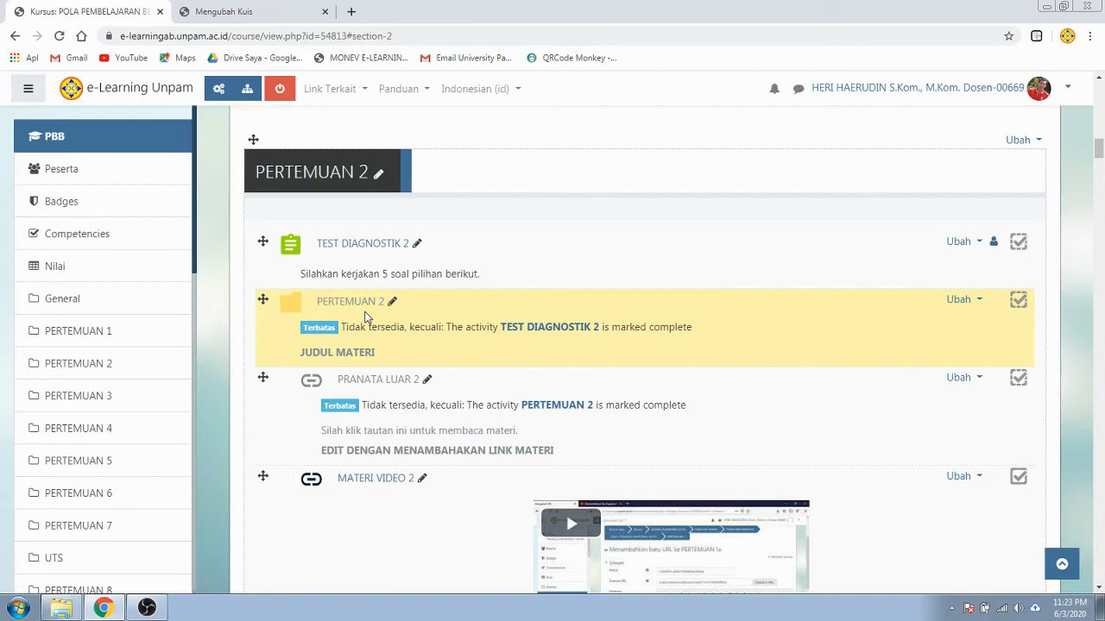
Open the settings of MATERI VIDEO 2 and delete the YouTube link from its description, keeping "Simak dan tonton".
scroll(366, 318, "down", 3)
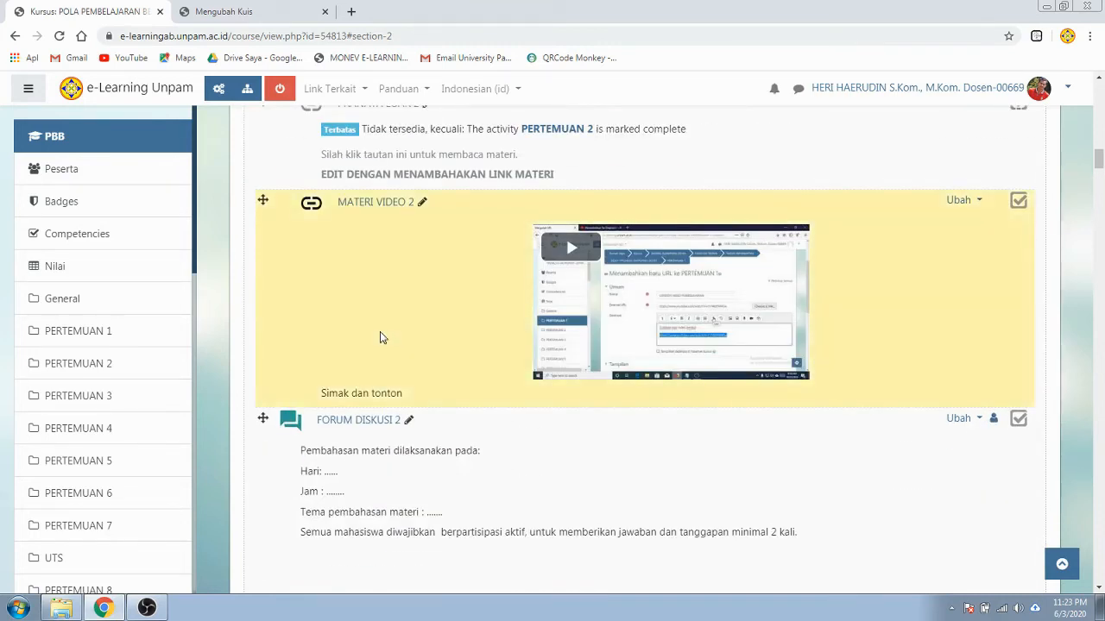
scroll(382, 337, "up", 1)
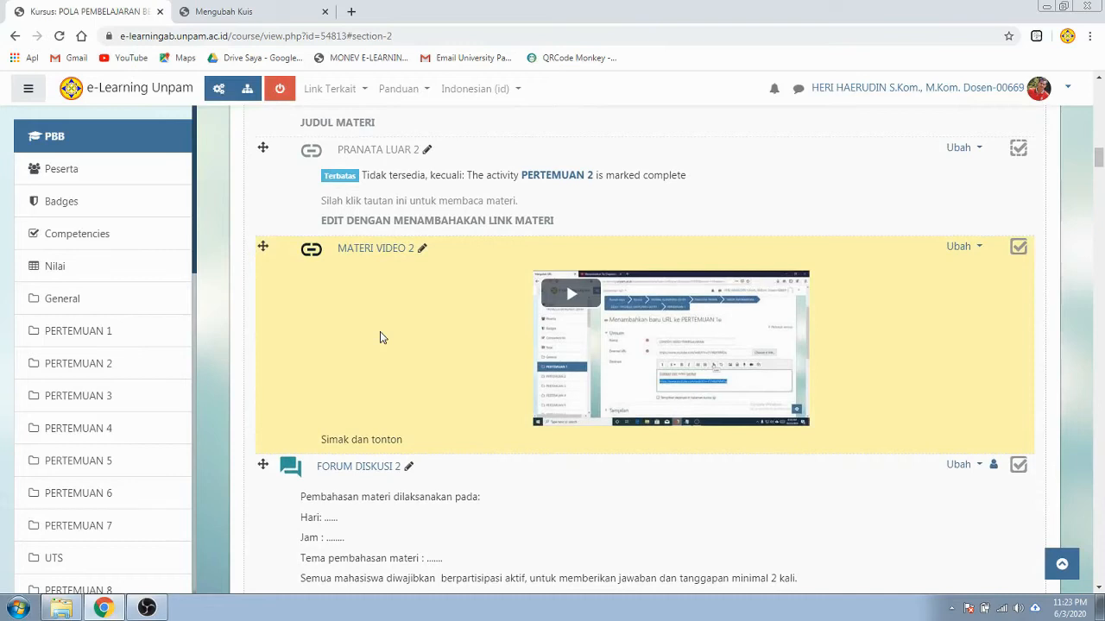
scroll(380, 338, "up", 1)
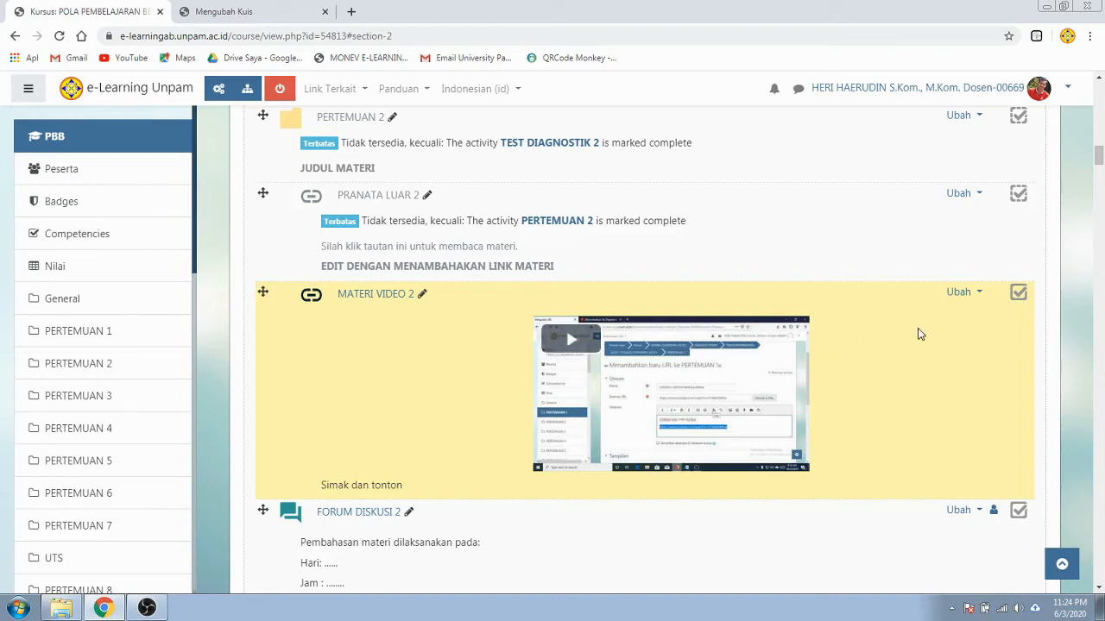
left_click(961, 292)
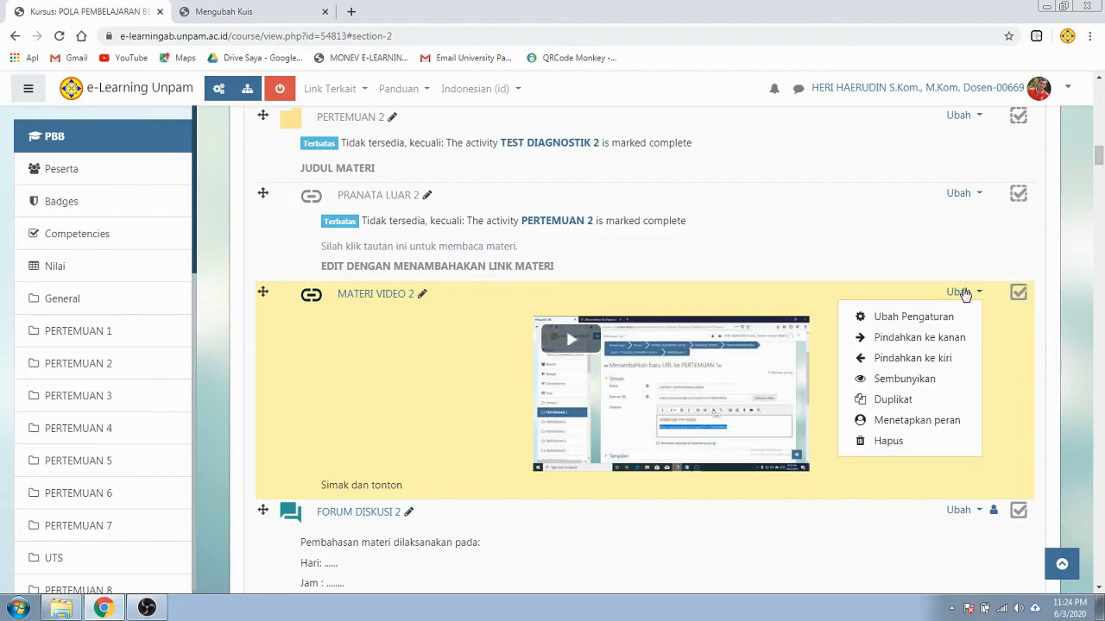
left_click(945, 319)
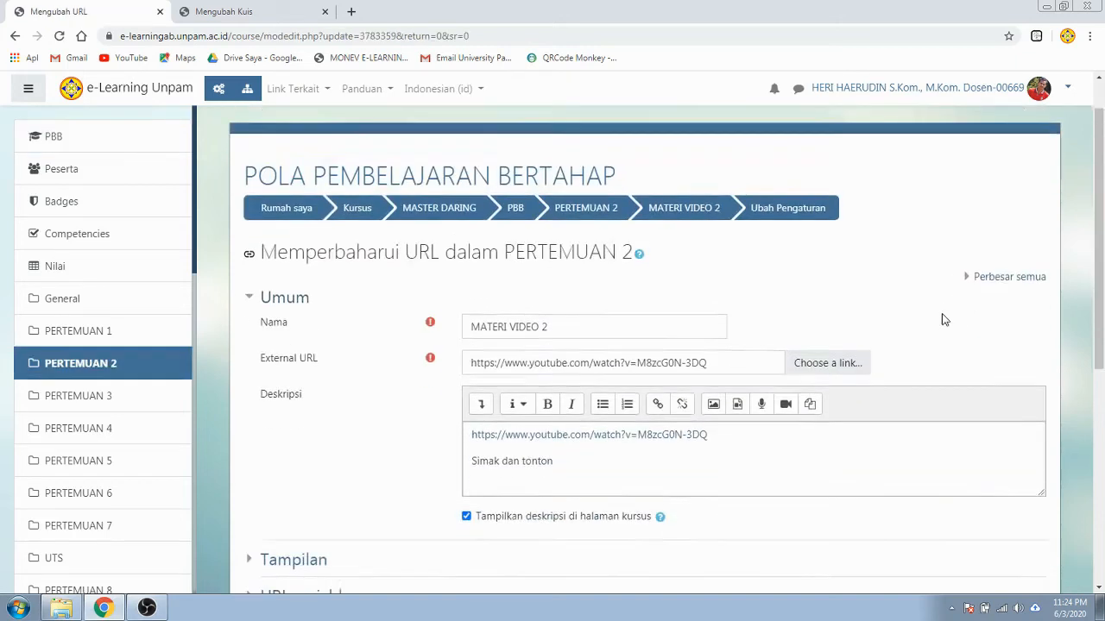
scroll(941, 315, "down", 1)
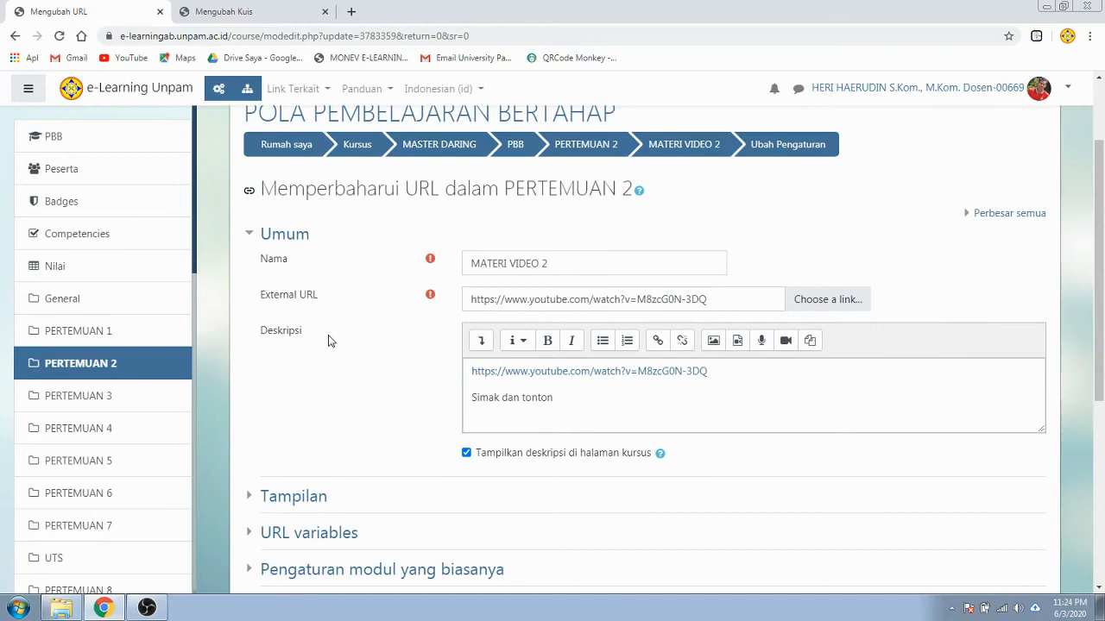
left_click_drag(737, 374, 449, 383)
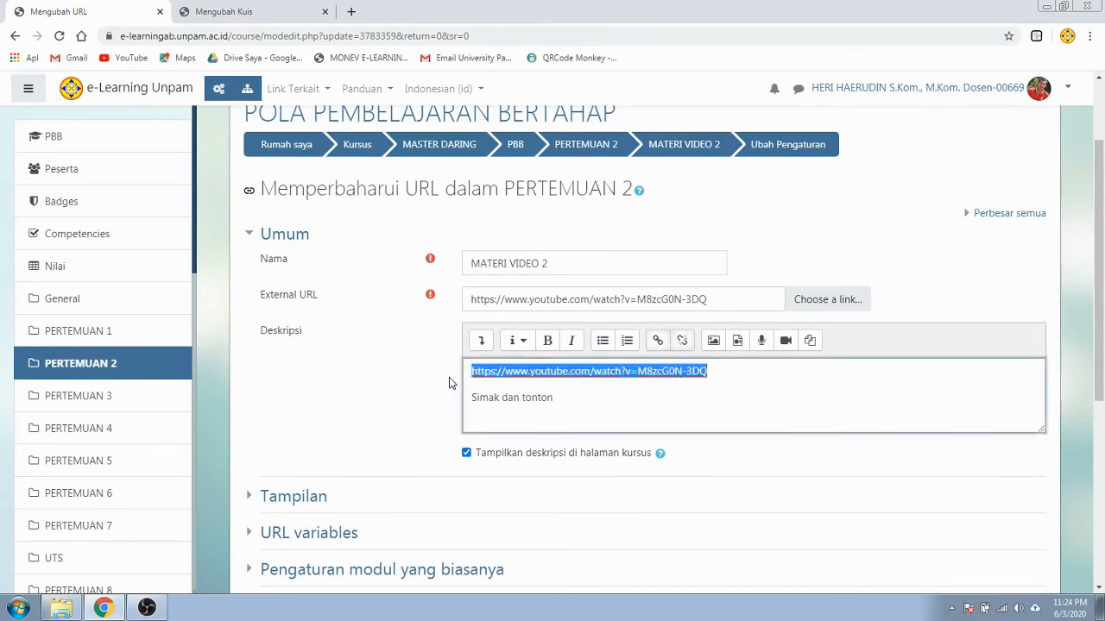
key("BackSpace")
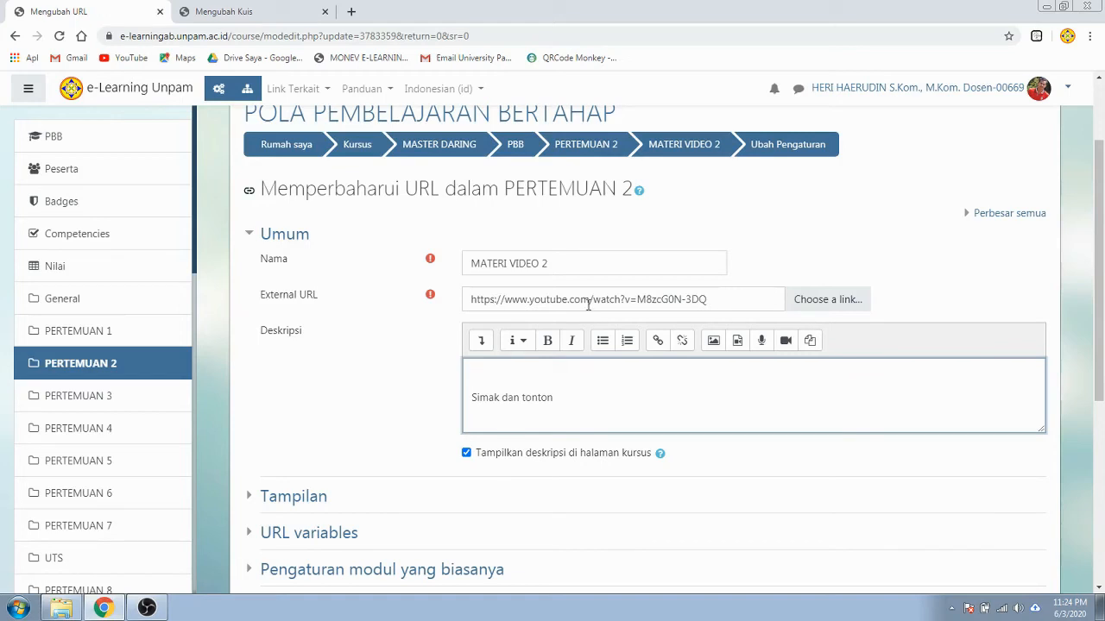
Add an activity completion restriction to MATERI VIDEO 2 requiring PRANATA LUAR 2 to be marked complete.
scroll(353, 423, "down", 2)
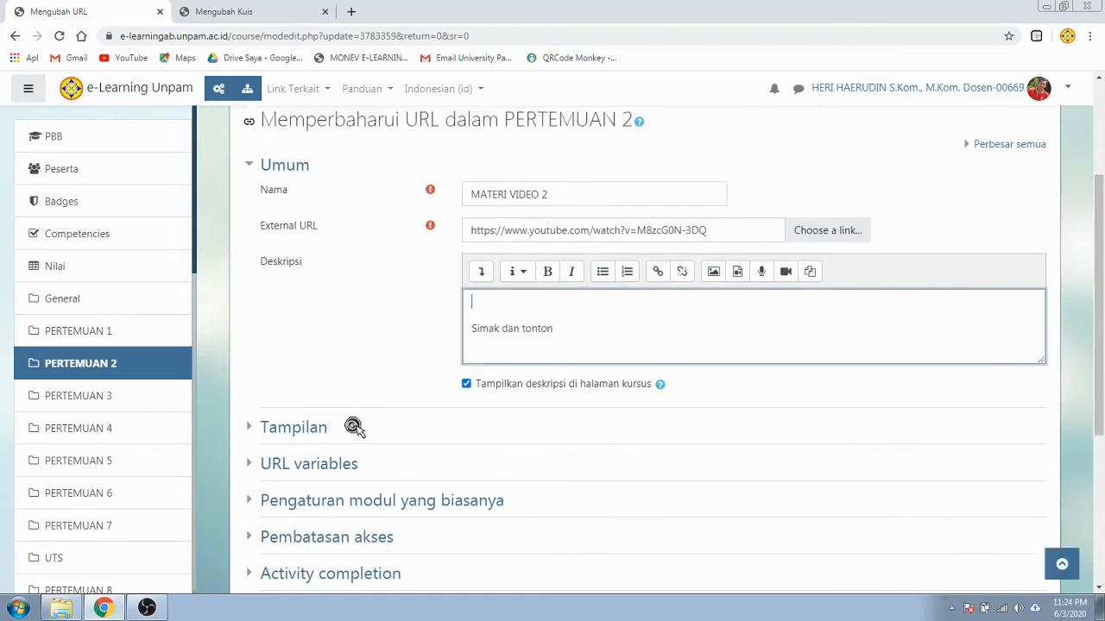
scroll(353, 426, "down", 1)
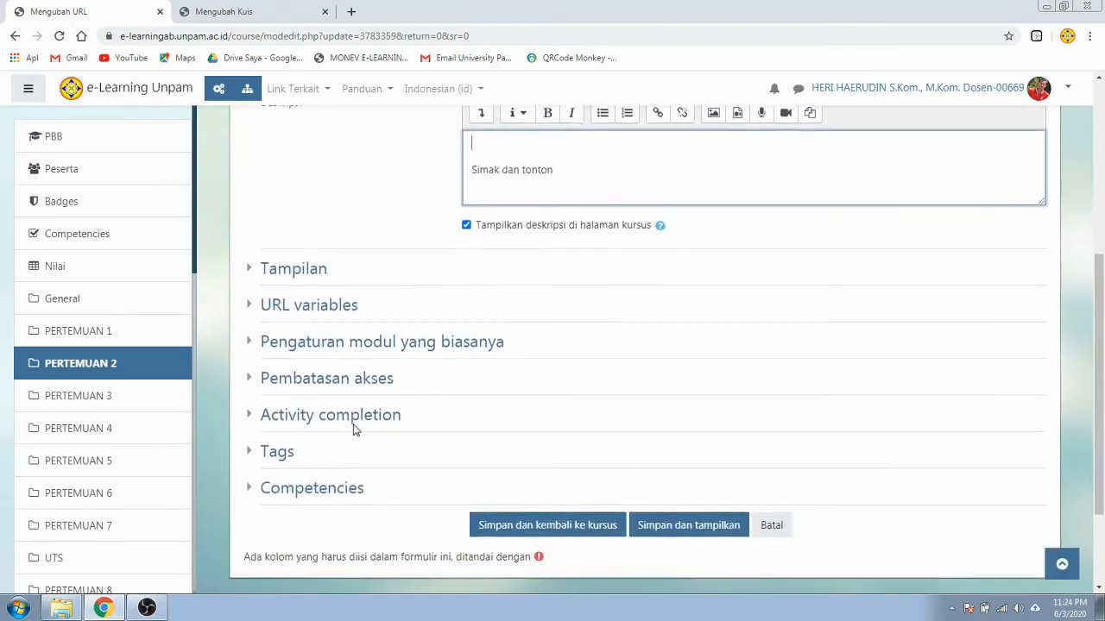
left_click(334, 380)
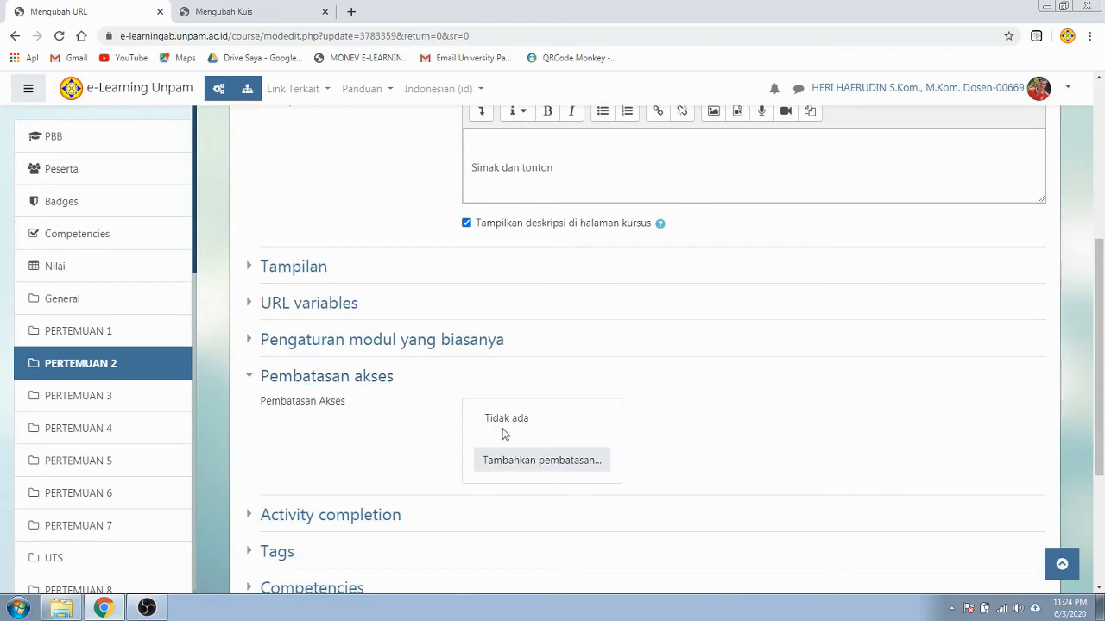
left_click(533, 460)
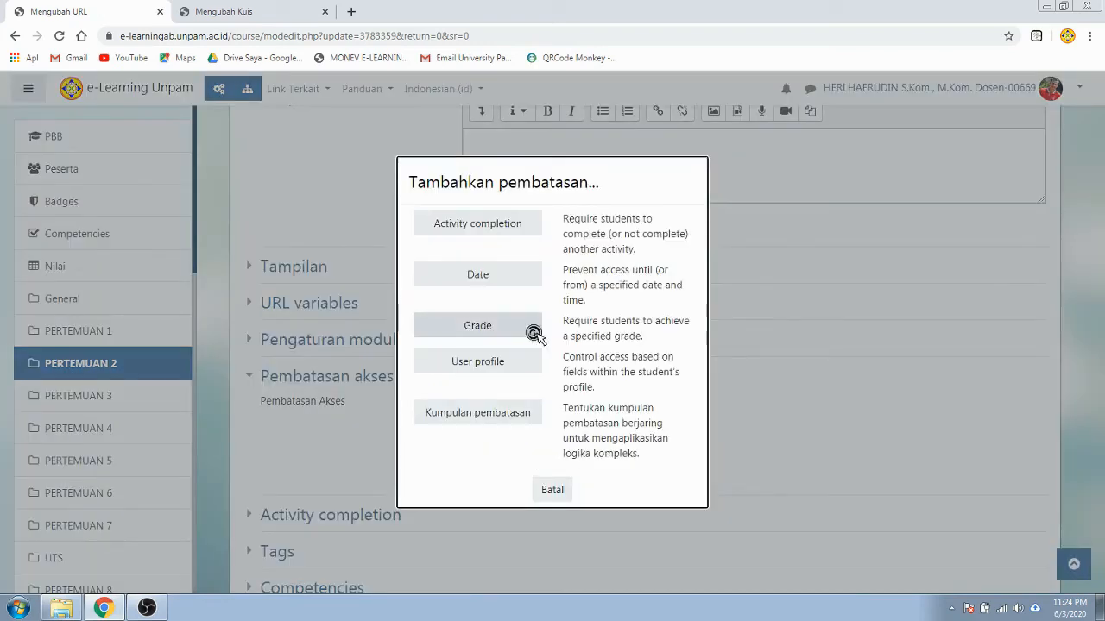
left_click(515, 230)
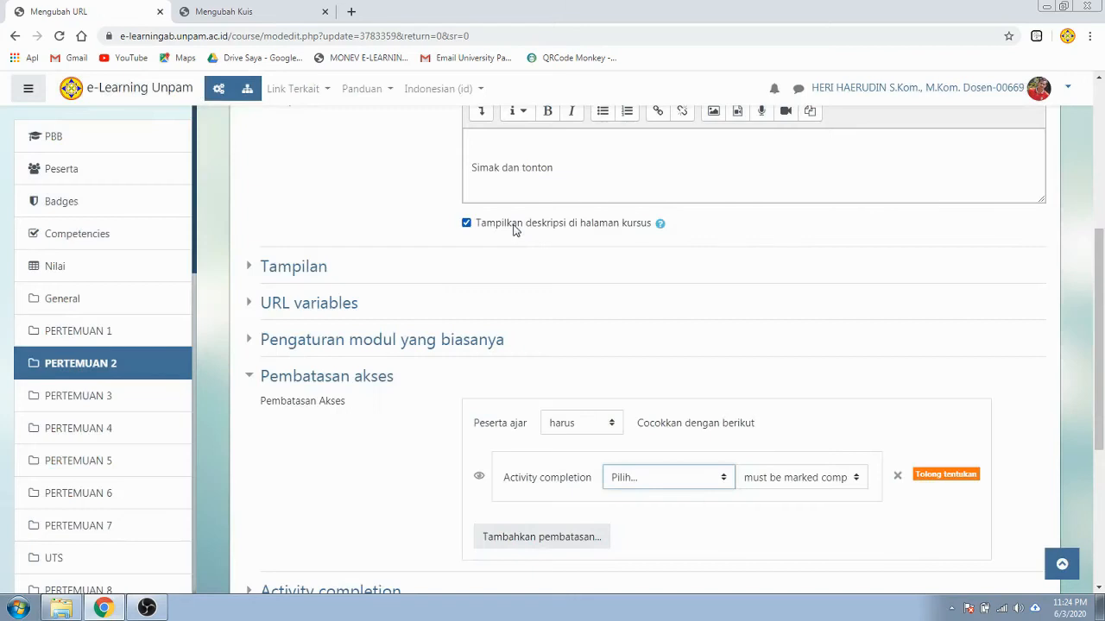
scroll(687, 357, "down", 1)
scroll(792, 335, "down", 1)
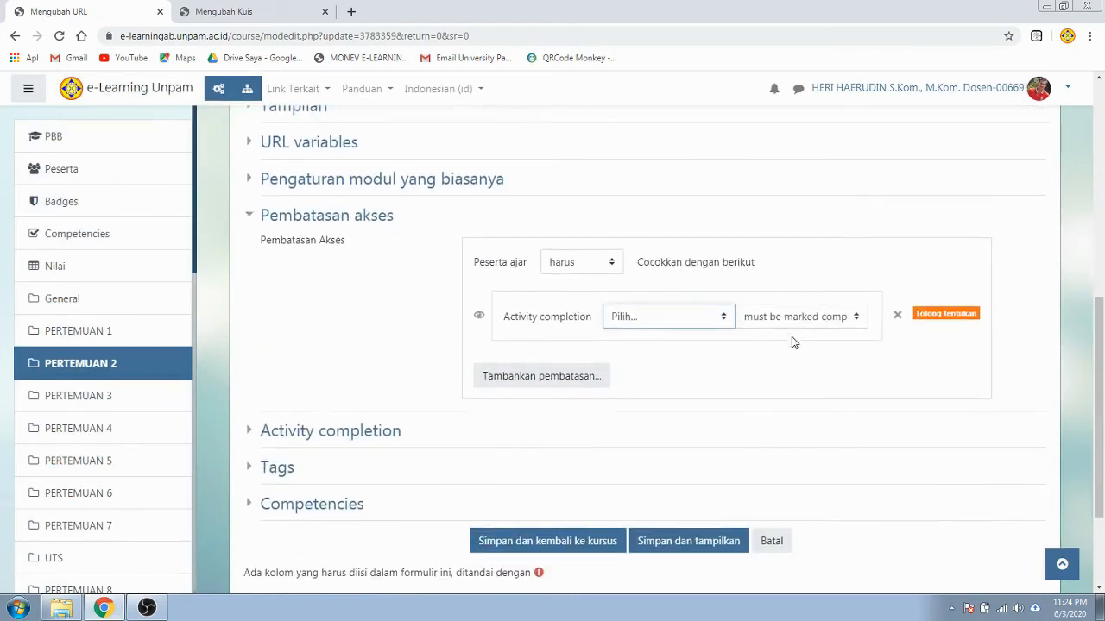
left_click(722, 318)
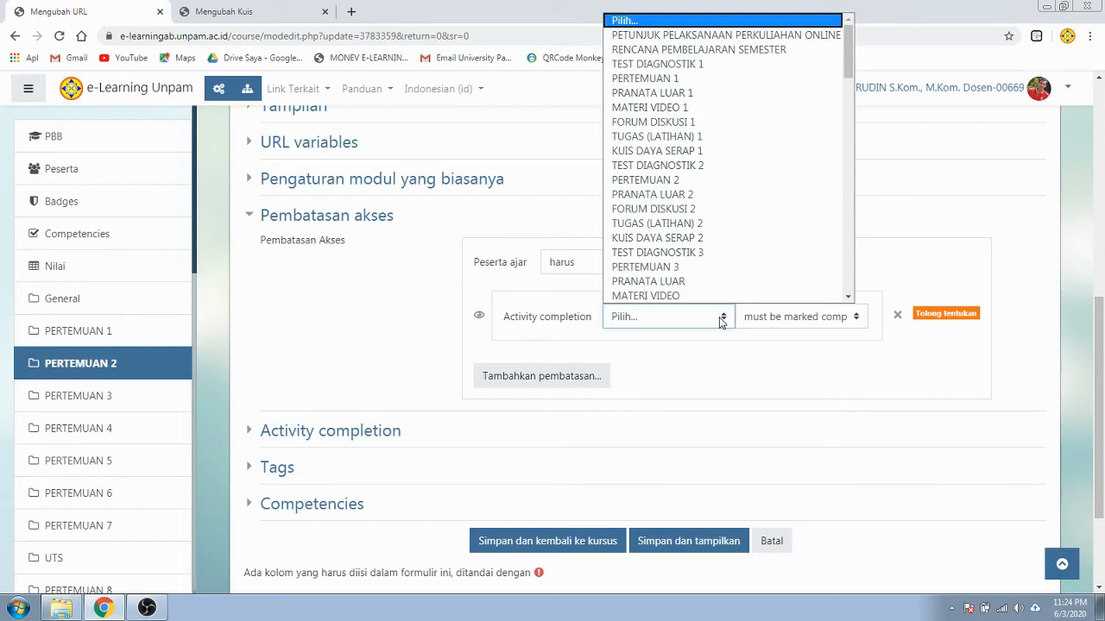
left_click(688, 195)
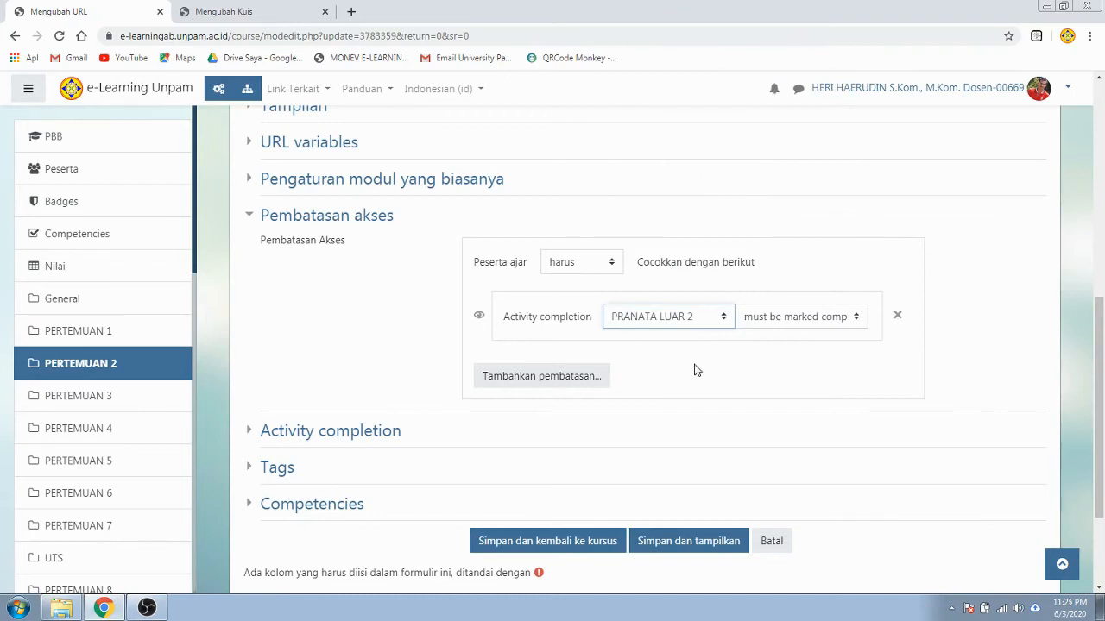
scroll(696, 370, "down", 1)
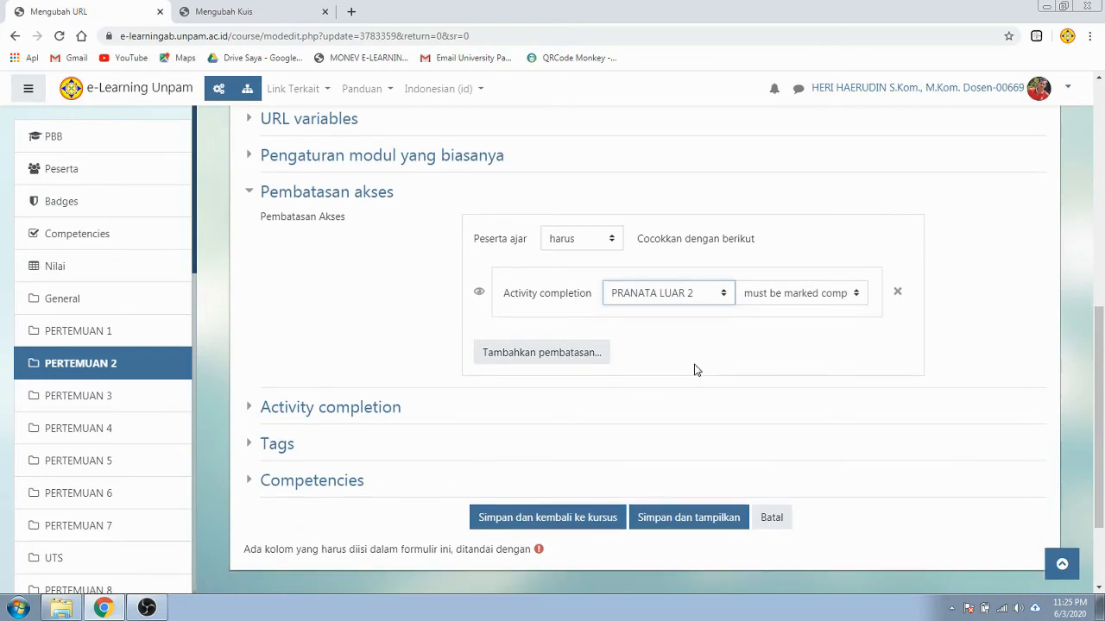
Set MATERI VIDEO 2's completion tracking to "Show activity as complete when conditions are met".
left_click(352, 418)
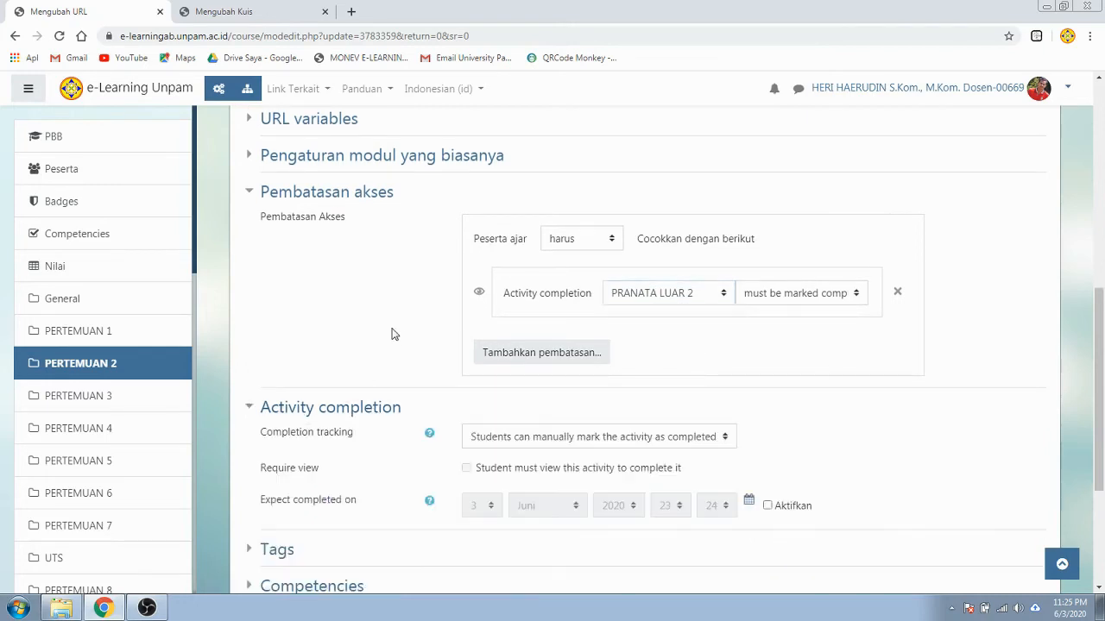
scroll(390, 333, "down", 1)
left_click(600, 373)
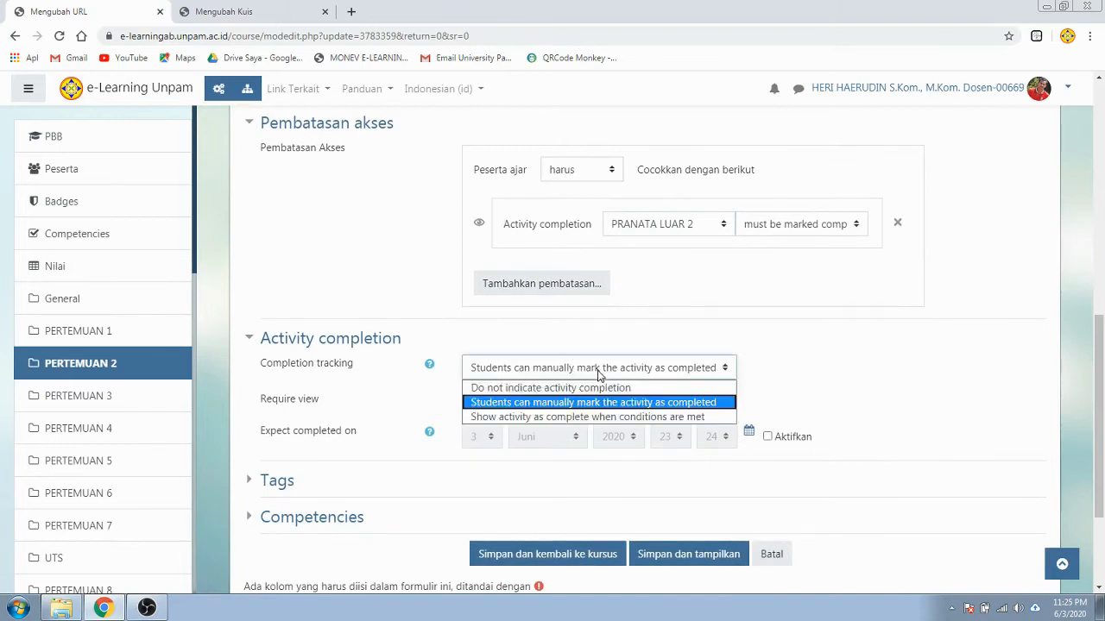
left_click(569, 418)
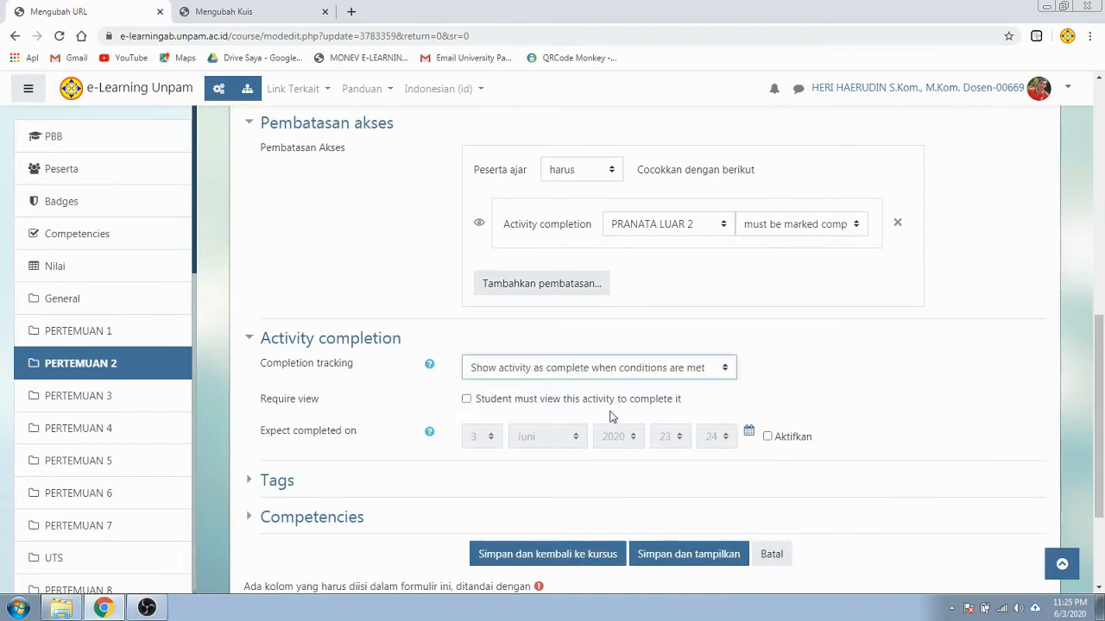
Require students to view MATERI VIDEO 2 to complete it, then save and return to the course.
left_click(489, 407)
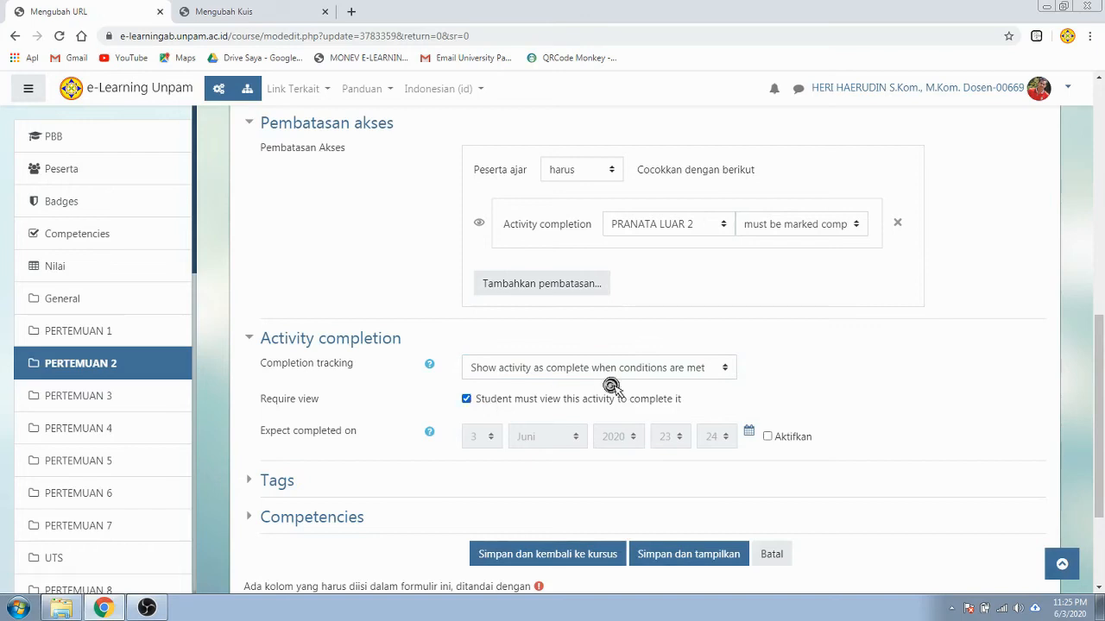
scroll(612, 386, "down", 1)
scroll(612, 388, "down", 2)
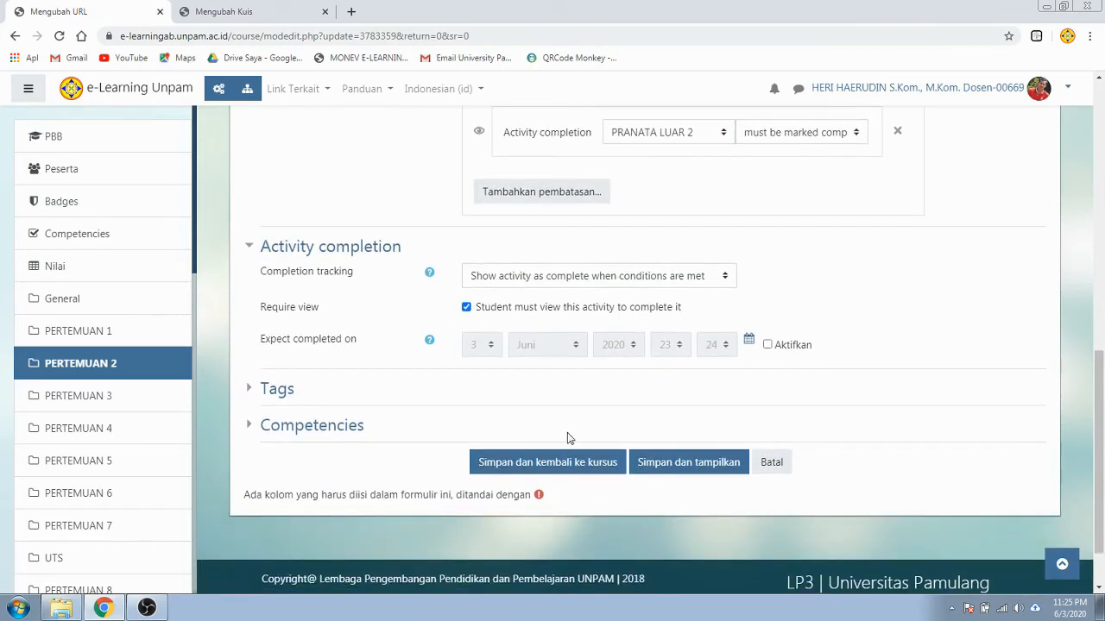
left_click(548, 463)
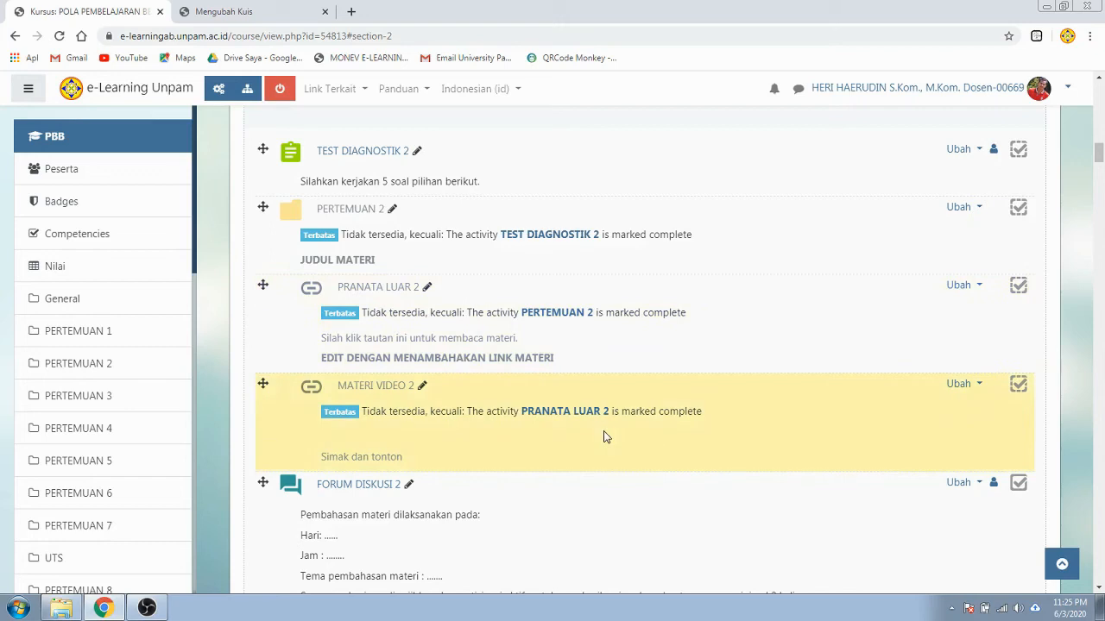
Review the access restrictions on the PERTEMUAN 2 activities and the description of FORUM DISKUSI 2.
scroll(604, 436, "up", 1)
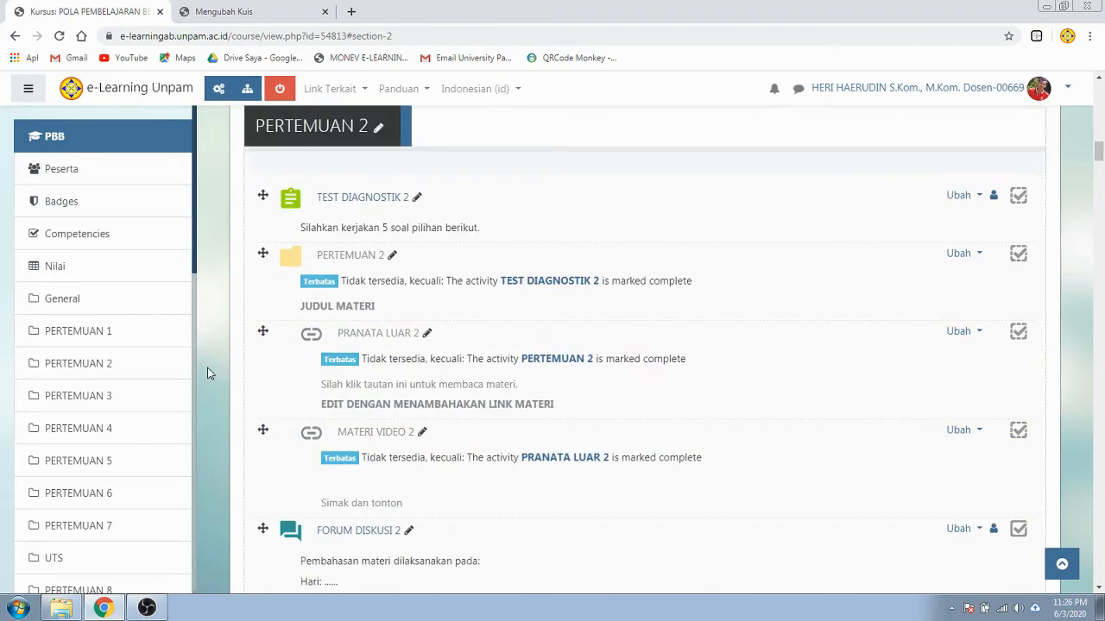
scroll(407, 317, "down", 1)
scroll(407, 317, "down", 1)
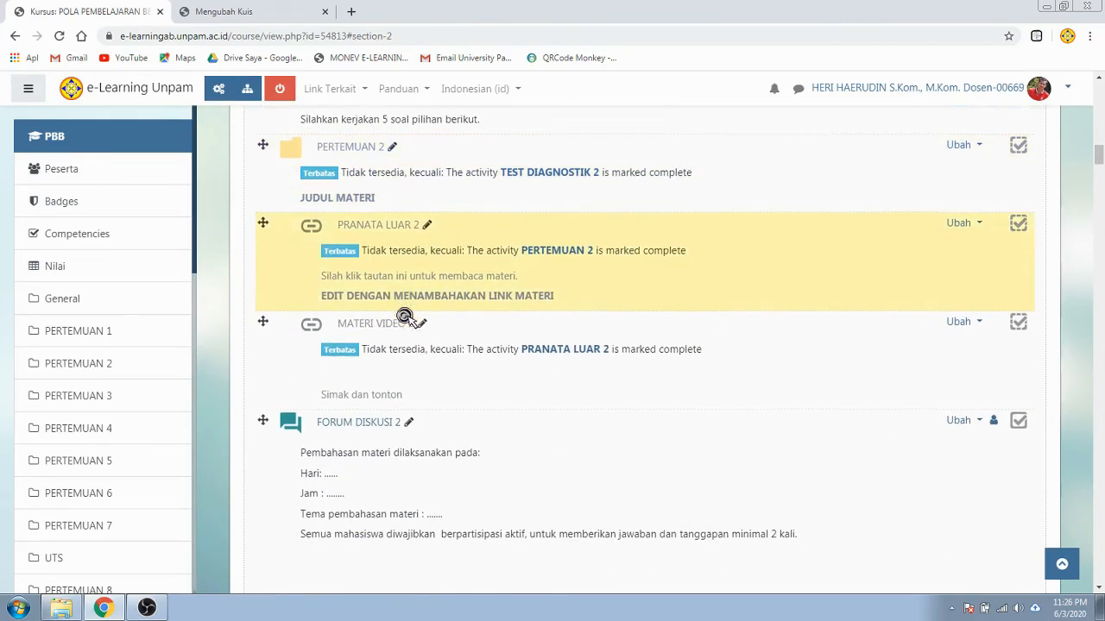
scroll(406, 316, "down", 2)
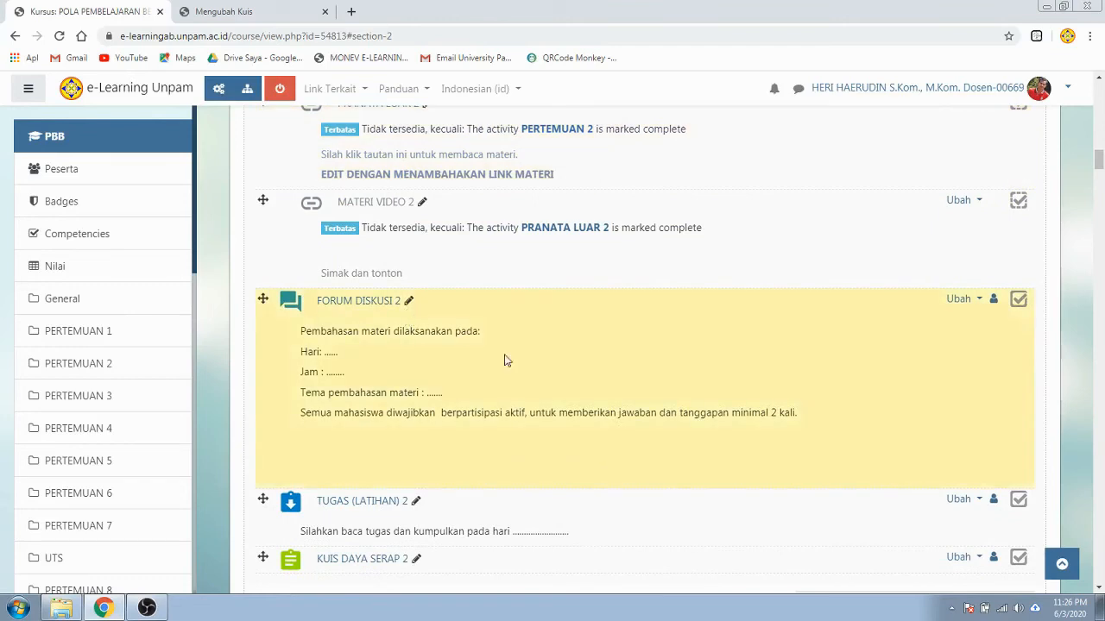
scroll(523, 377, "up", 1)
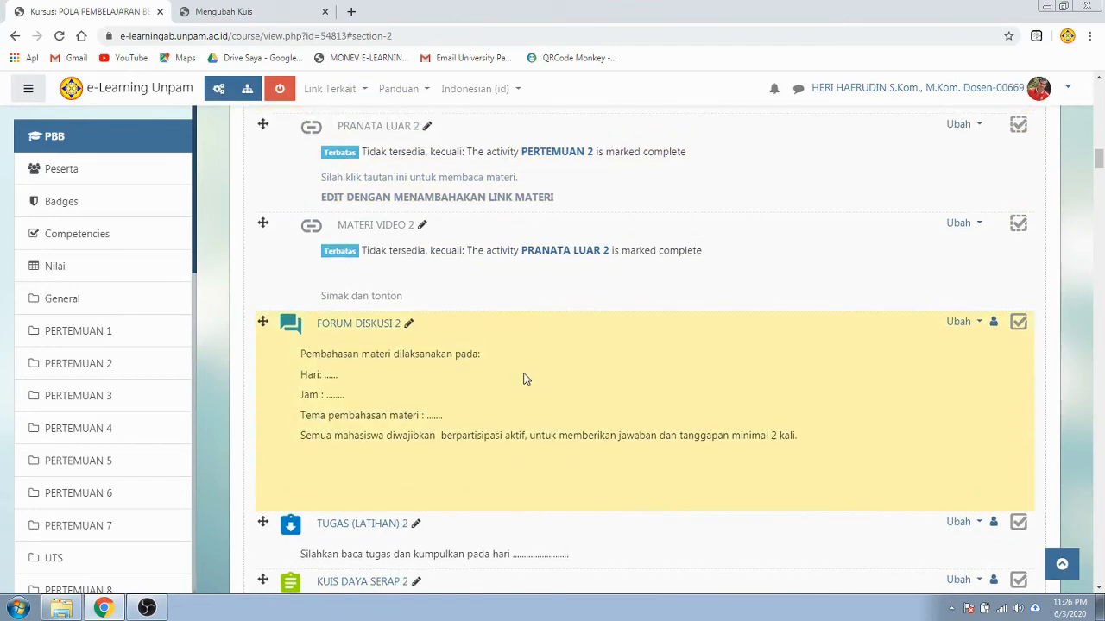
scroll(526, 379, "up", 1)
scroll(523, 377, "up", 2)
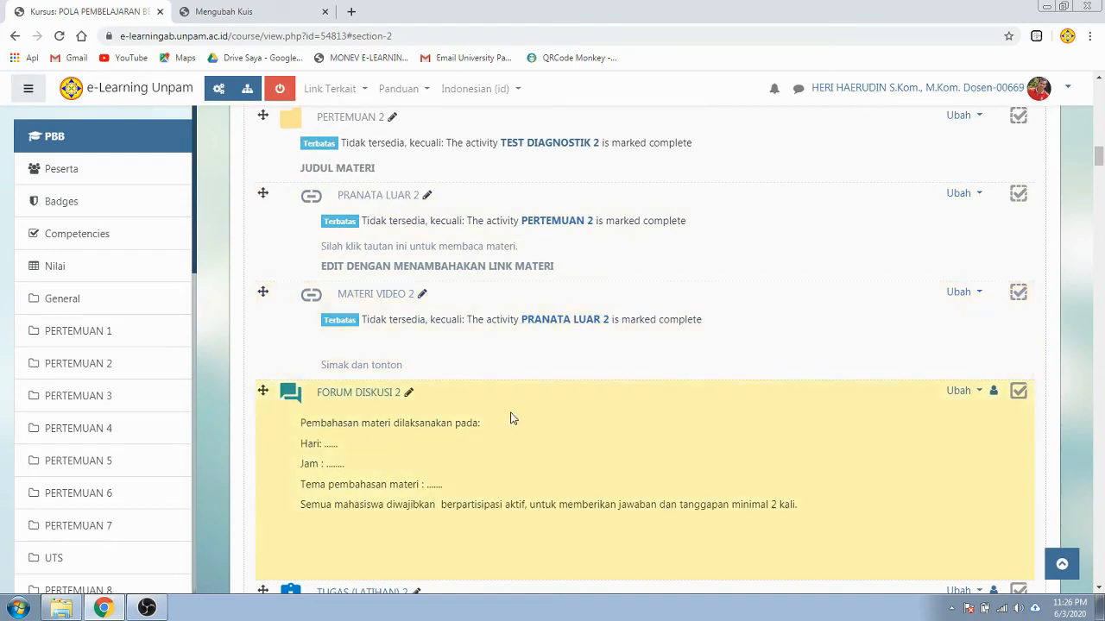
scroll(510, 419, "down", 1)
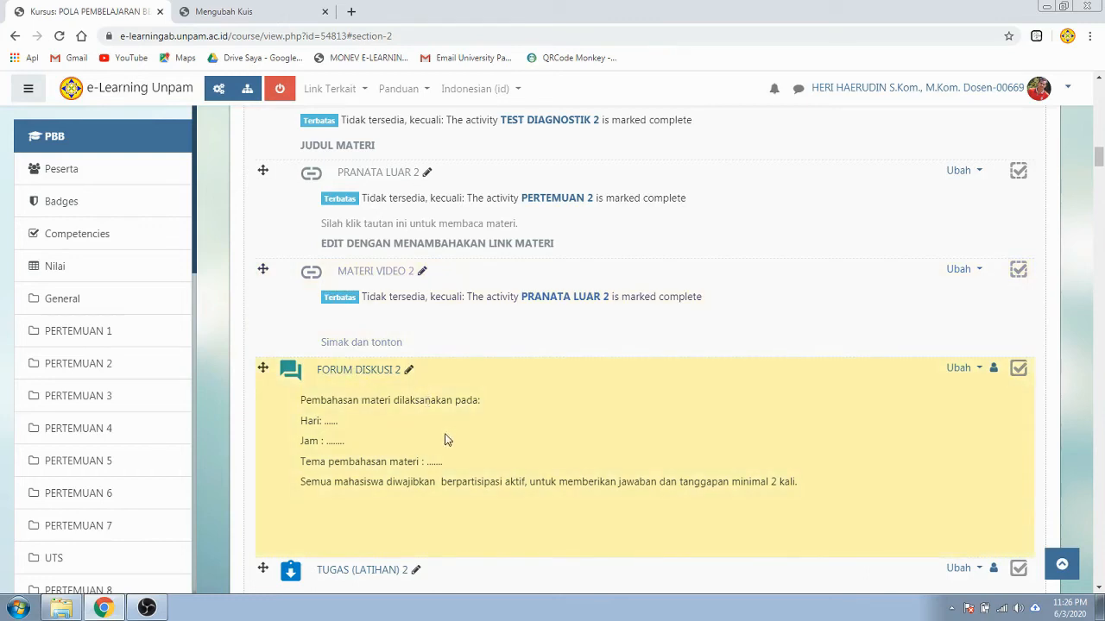
scroll(447, 440, "down", 1)
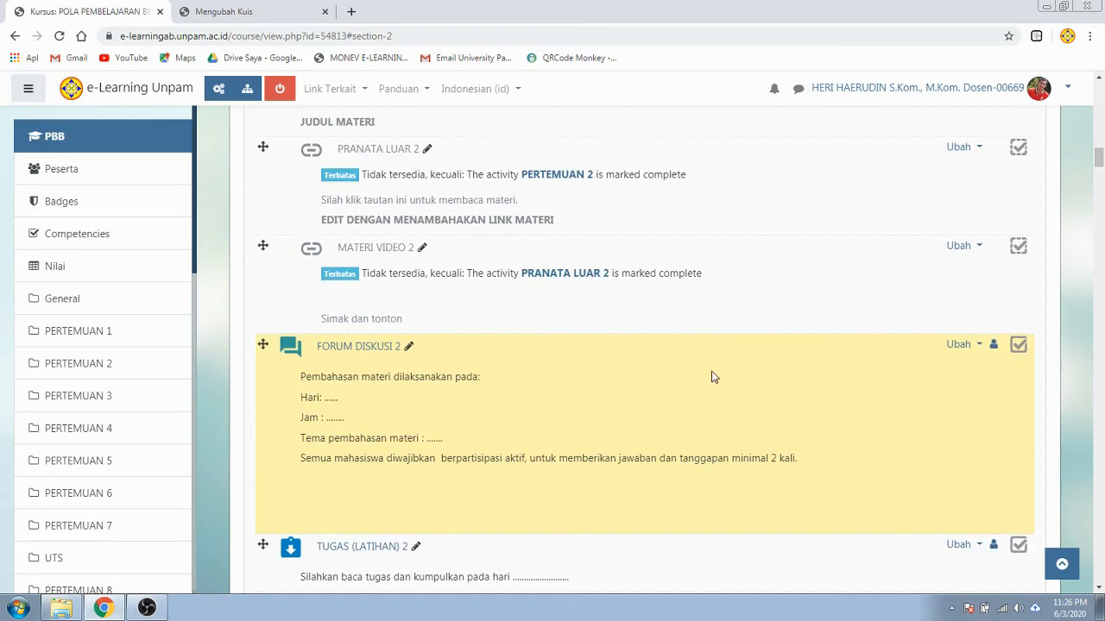
Open the settings of FORUM DISKUSI 2 and add an activity completion restriction requiring MATERI VIDEO 2 to be marked complete.
left_click(960, 347)
left_click(930, 371)
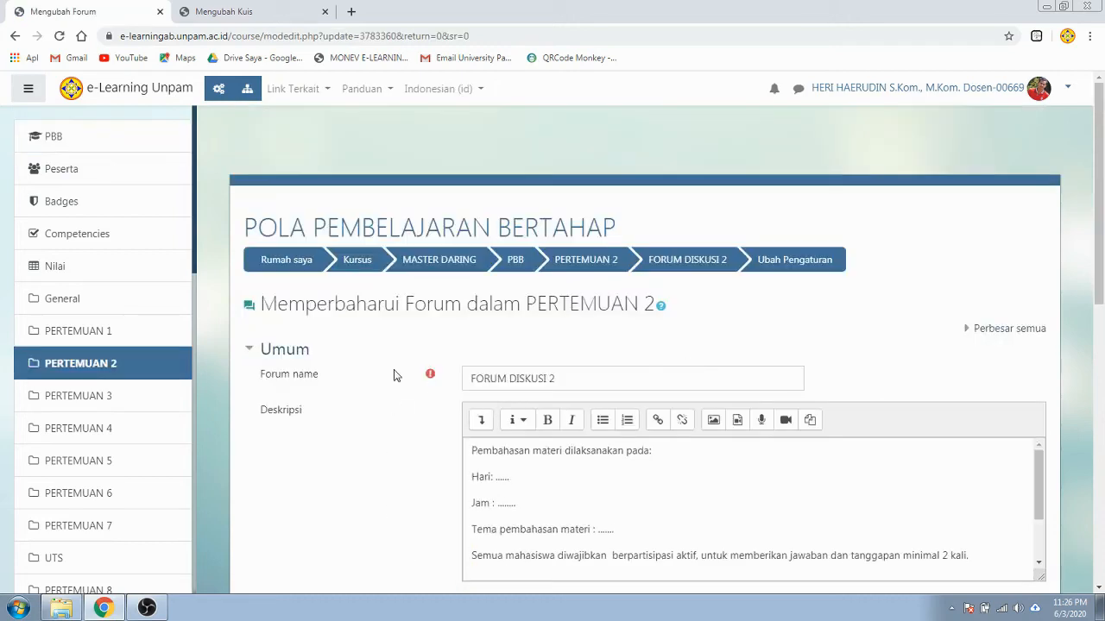
scroll(395, 376, "down", 6)
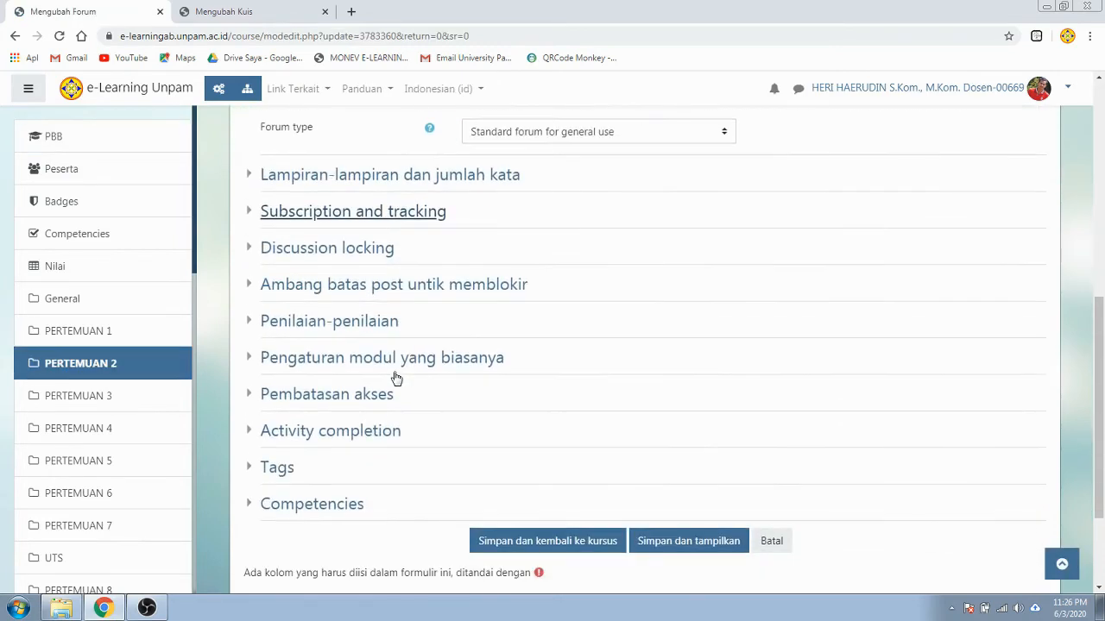
left_click(366, 395)
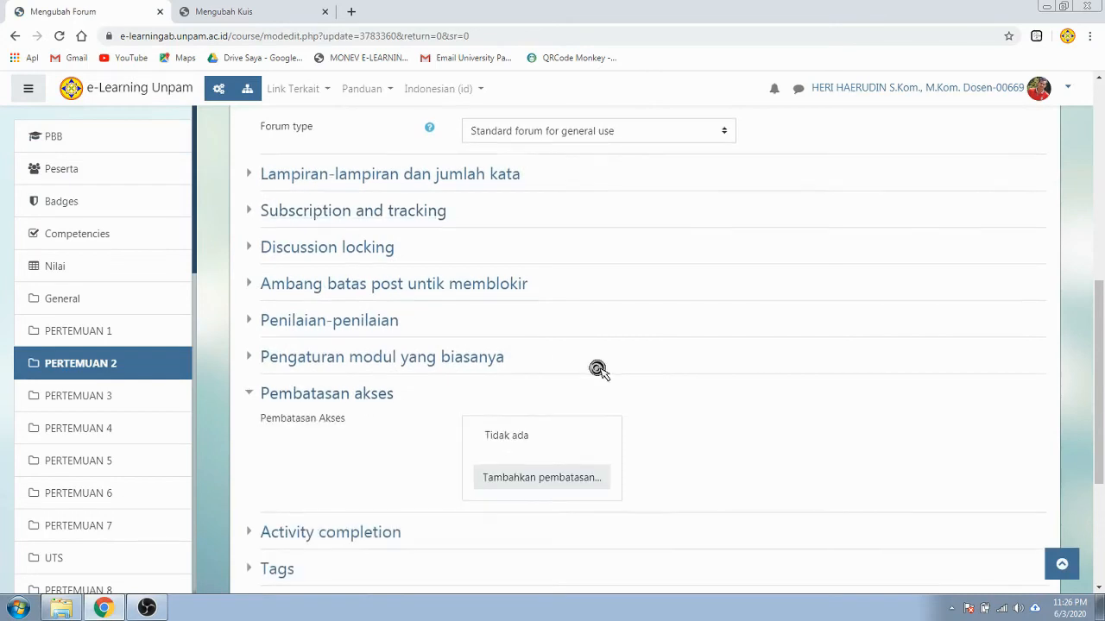
scroll(586, 379, "down", 1)
left_click(564, 410)
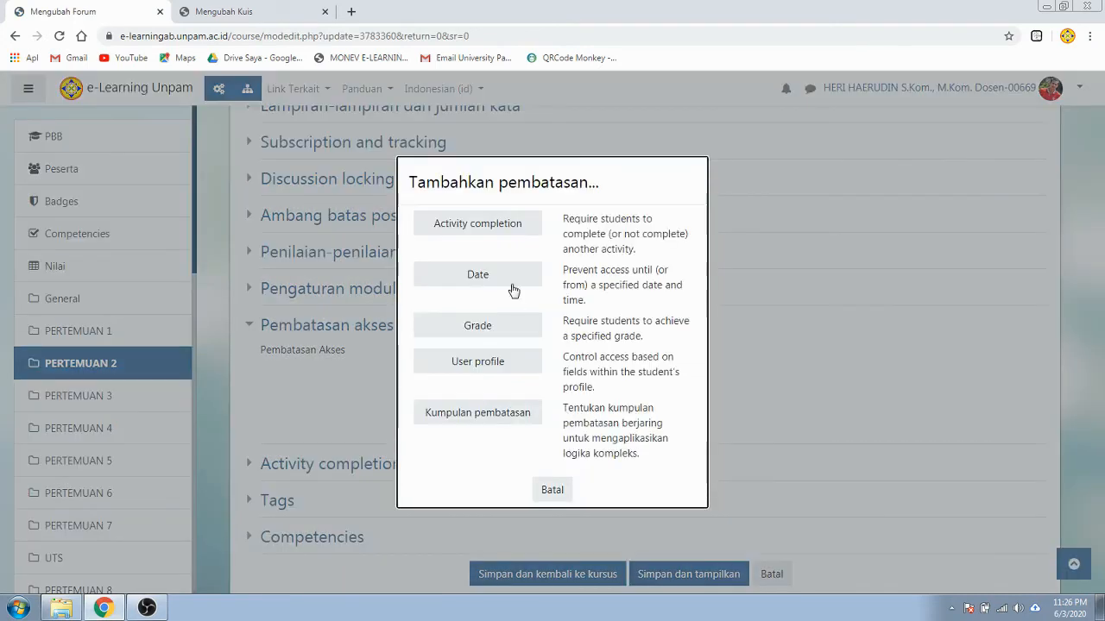
left_click(495, 232)
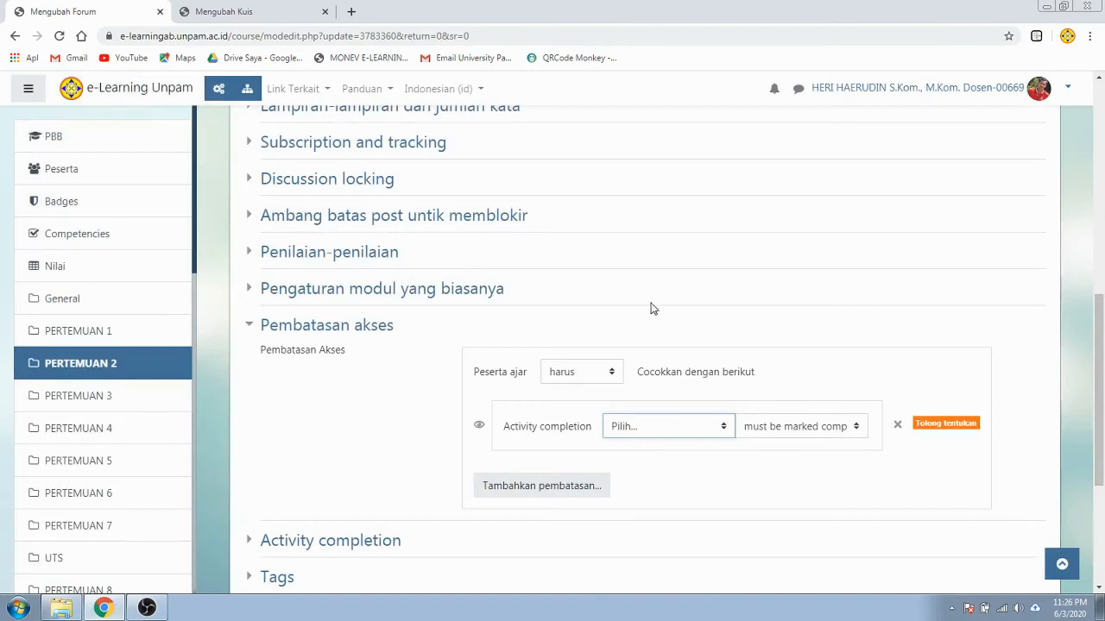
left_click(701, 433)
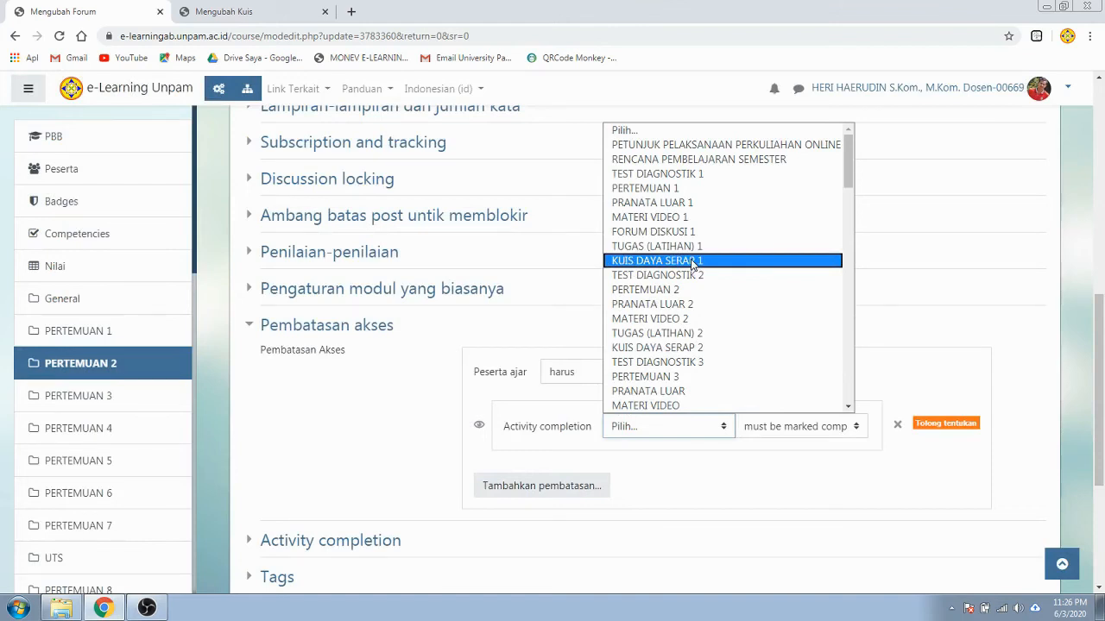
left_click(690, 321)
Set FORUM DISKUSI 2's completion tracking to "Show activity as complete when conditions are met".
scroll(769, 340, "down", 3)
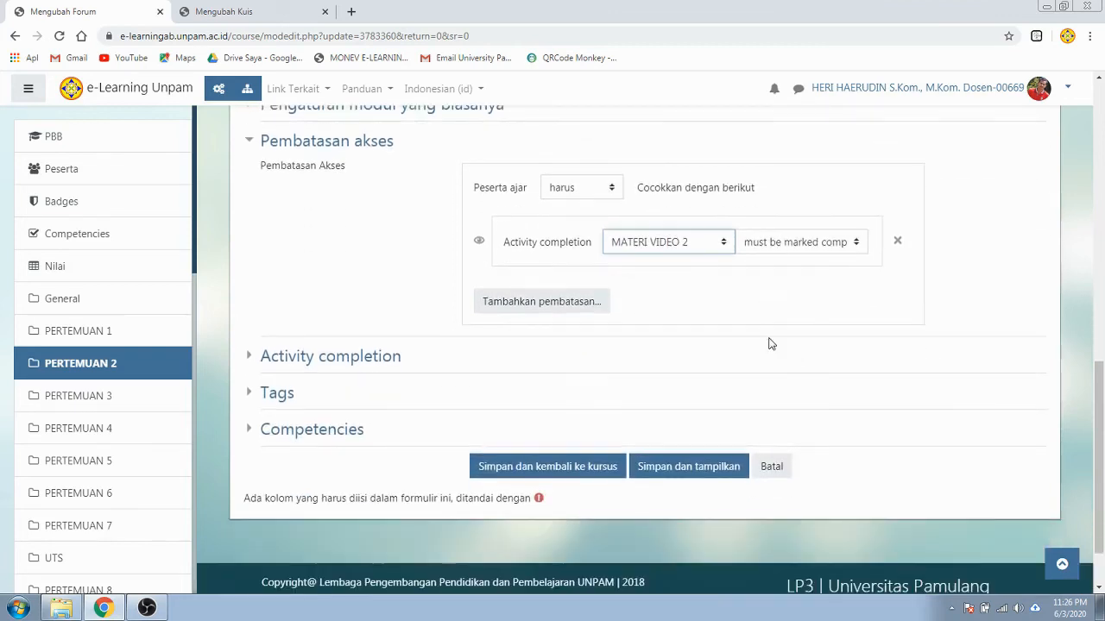
scroll(769, 343, "down", 1)
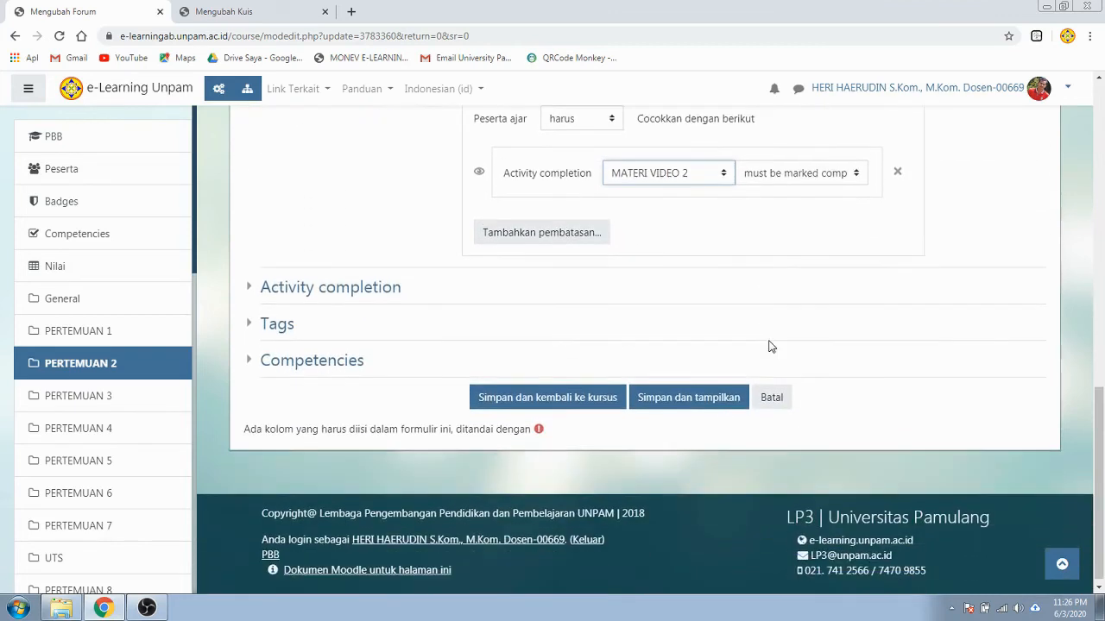
left_click(385, 288)
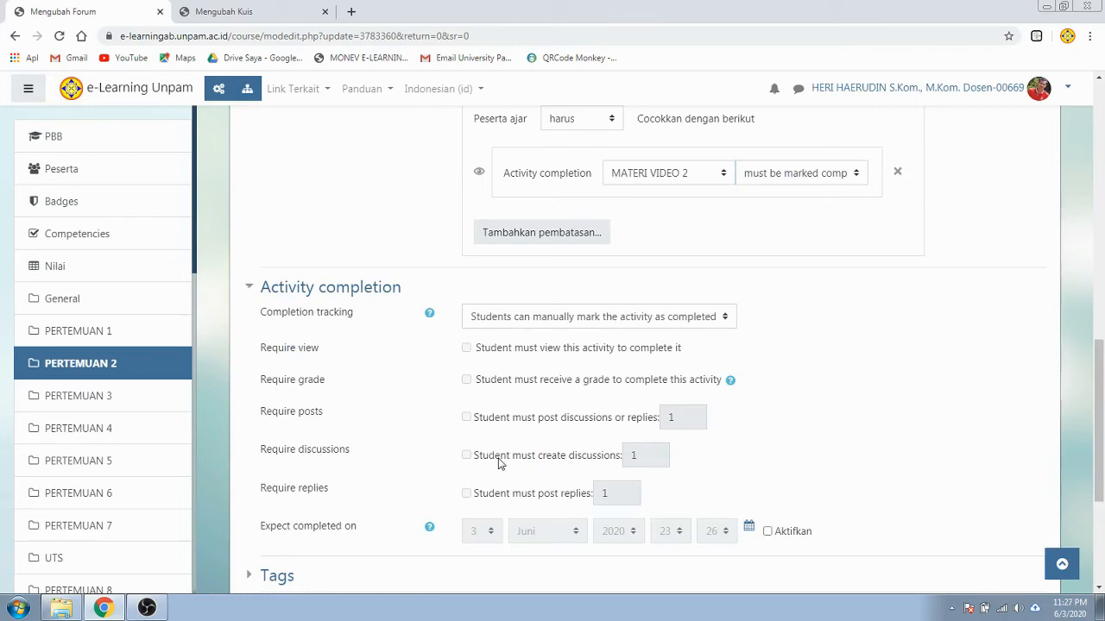
left_click(636, 319)
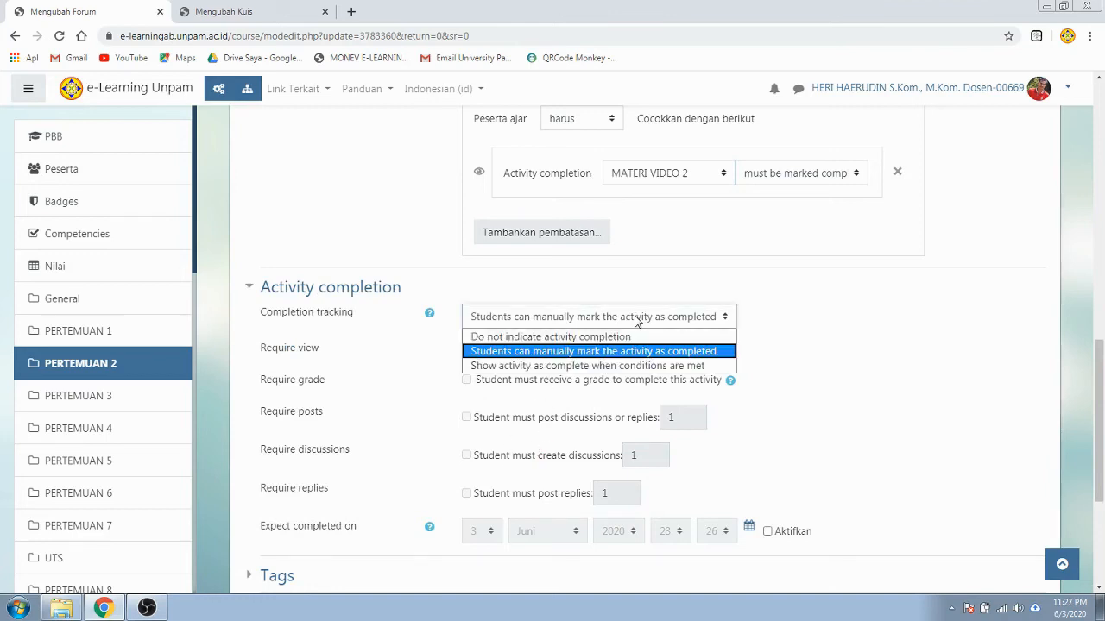
left_click(596, 366)
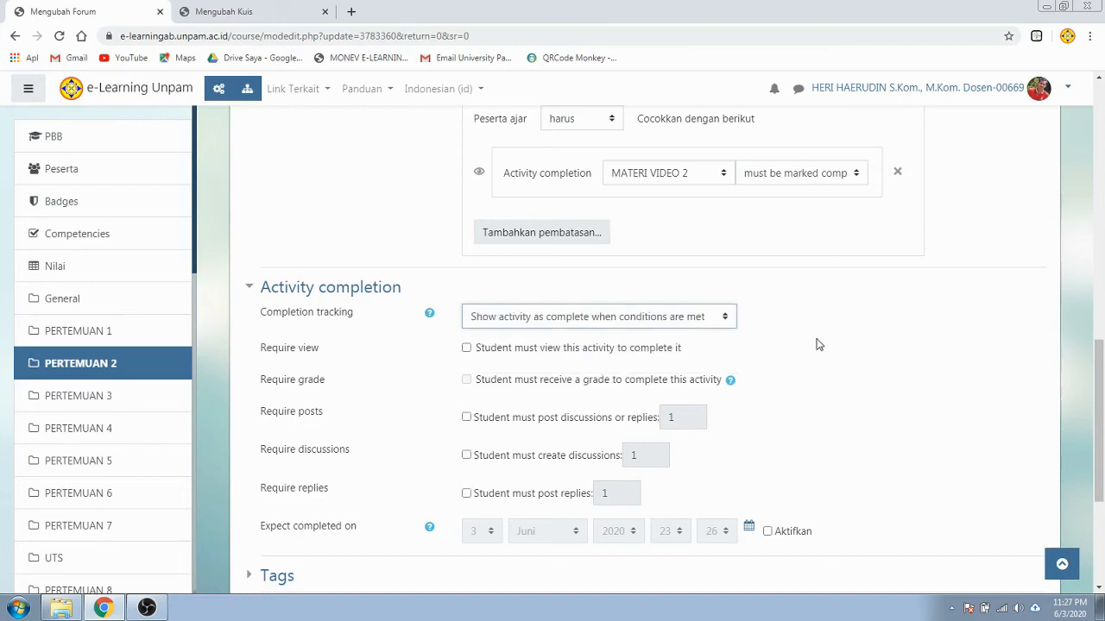
Require students to post 1 discussion or reply and to post 1 reply to complete FORUM DISKUSI 2.
scroll(798, 422, "down", 1)
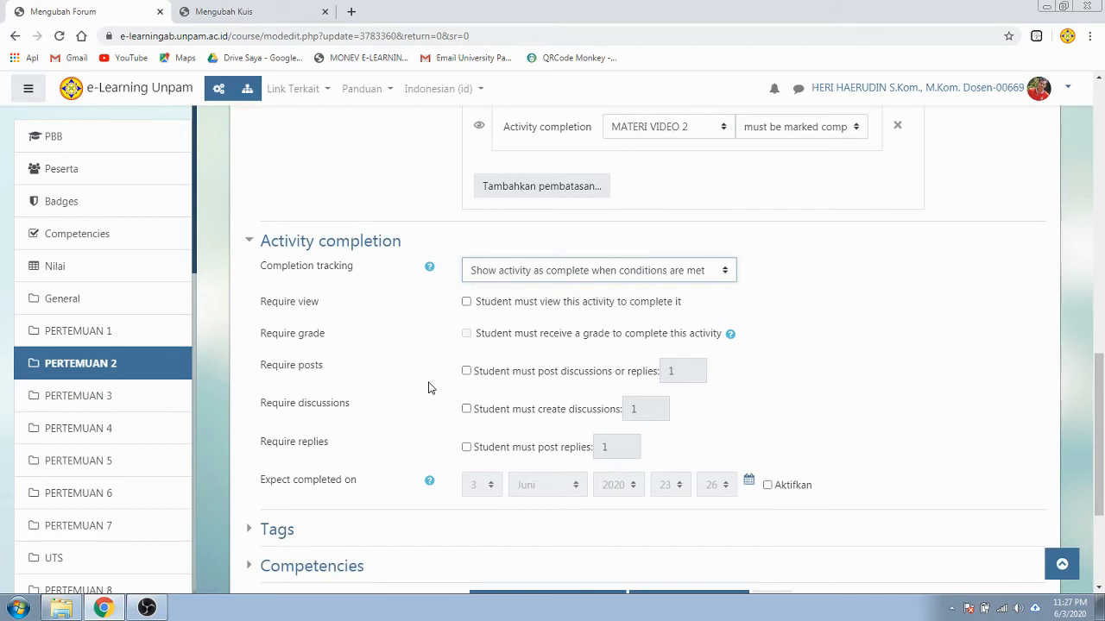
left_click(507, 377)
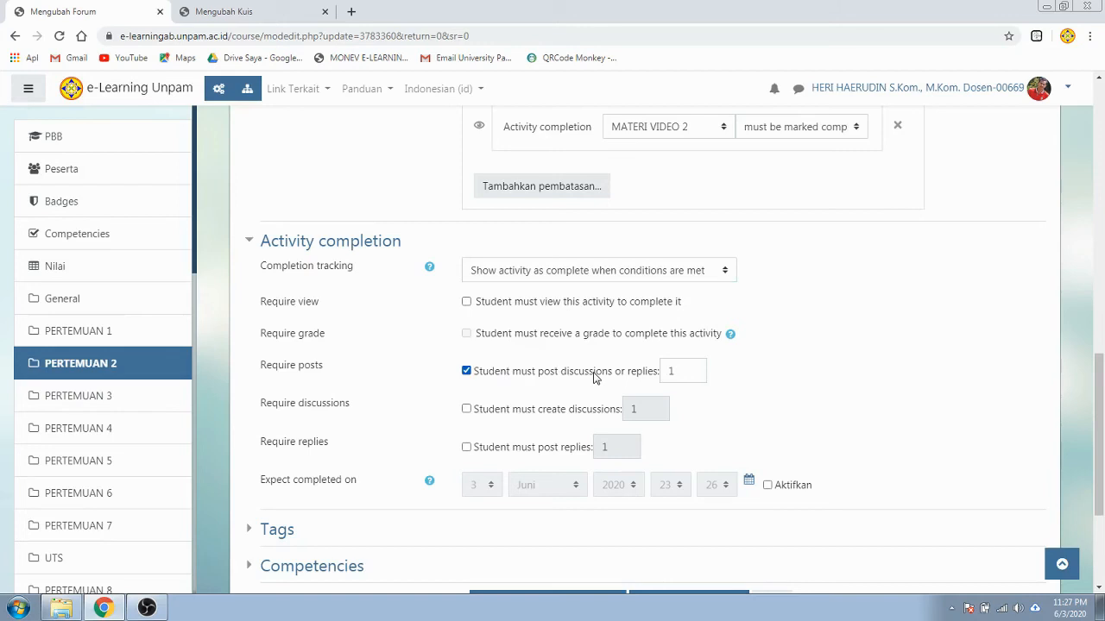
left_click(679, 372)
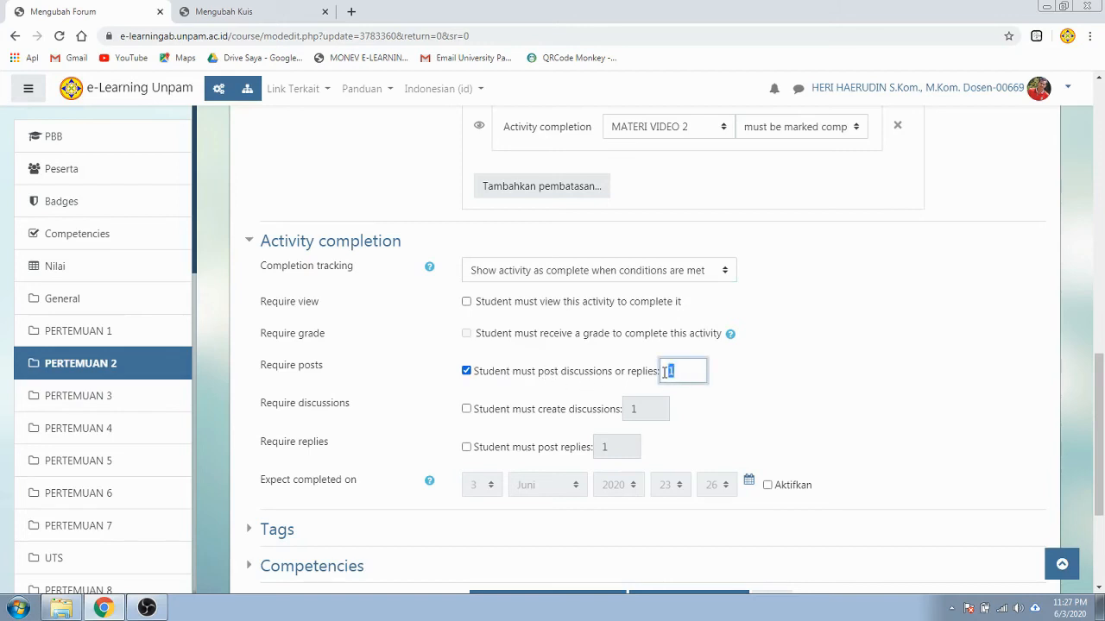
left_click(727, 380)
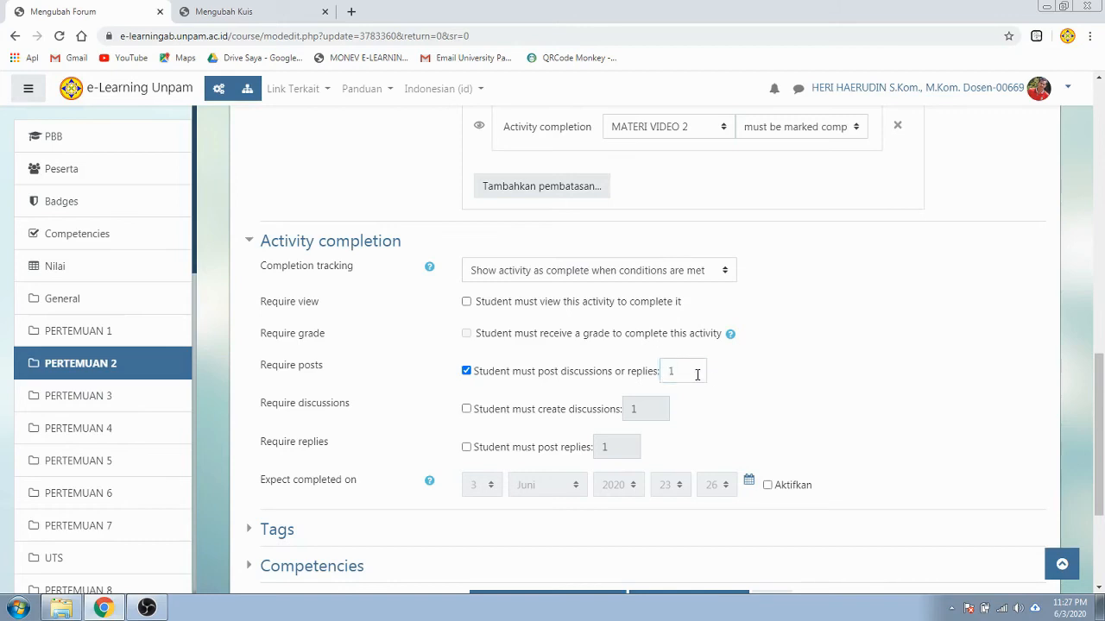
left_click(723, 390)
left_click_drag(683, 373, 667, 373)
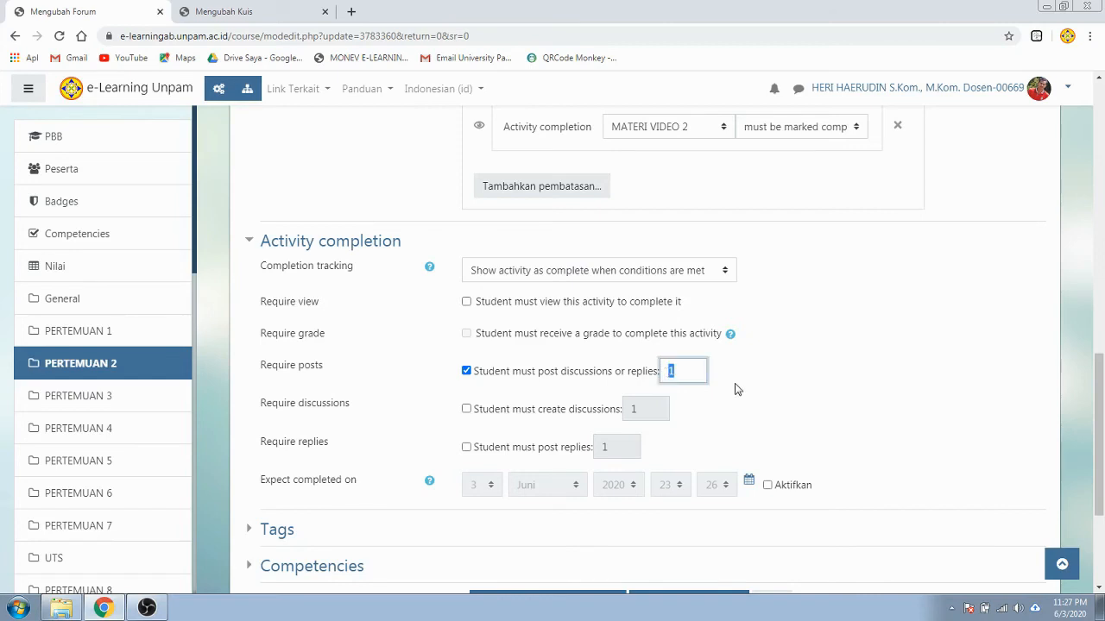
left_click(681, 372)
left_click(521, 455)
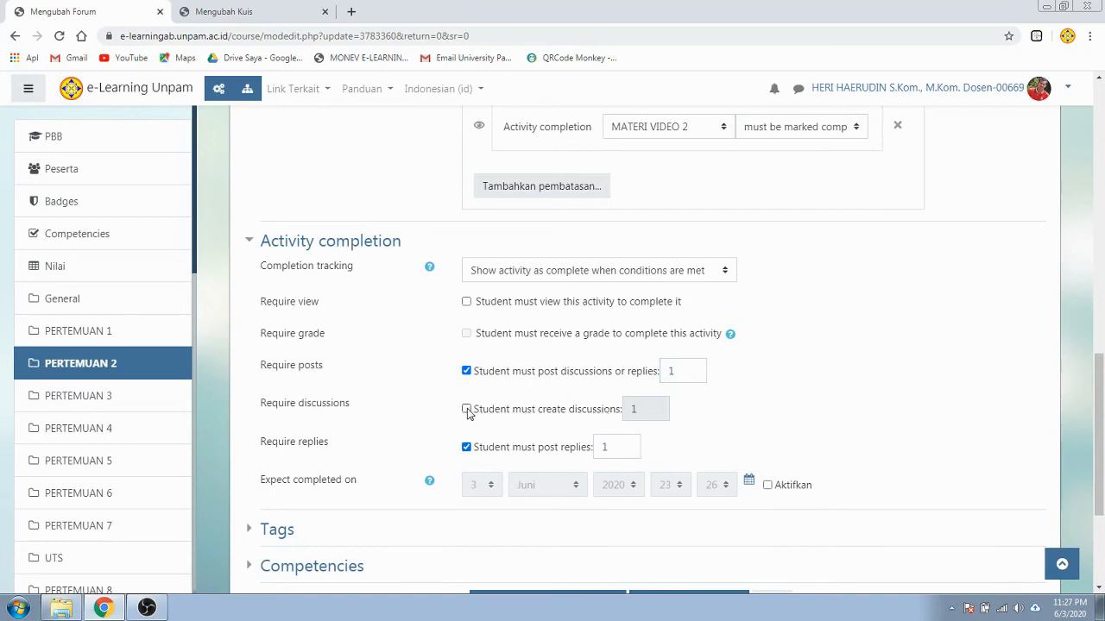
Save the FORUM DISKUSI 2 settings and return to the PERTEMUAN 2 section of the course.
left_click(672, 371)
double_click(670, 371)
left_click(779, 401)
scroll(779, 401, "down", 1)
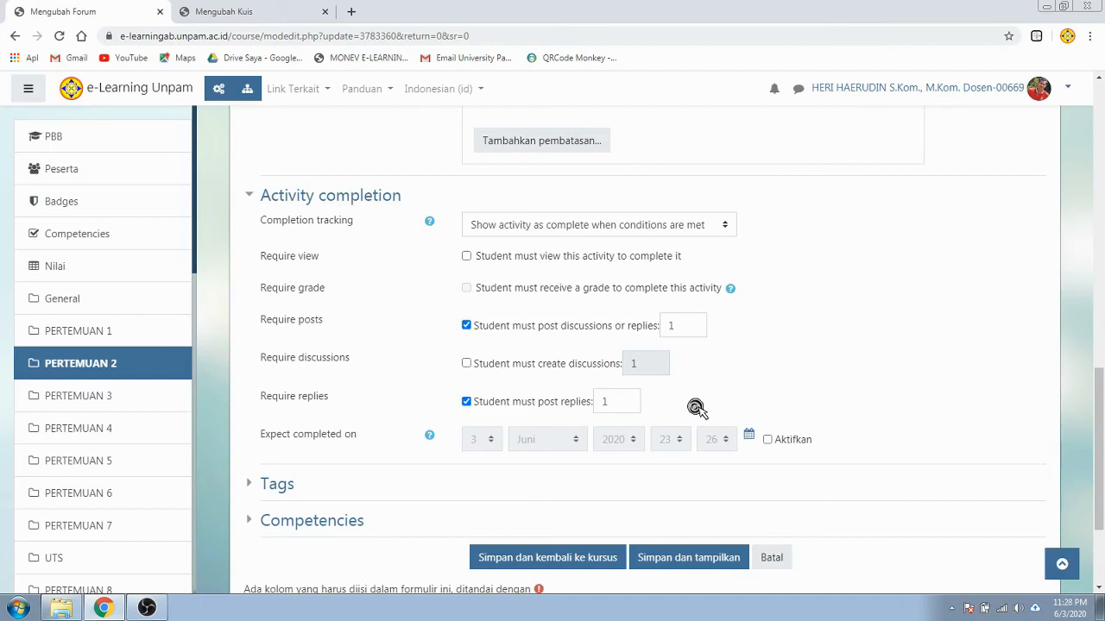
scroll(697, 411, "down", 1)
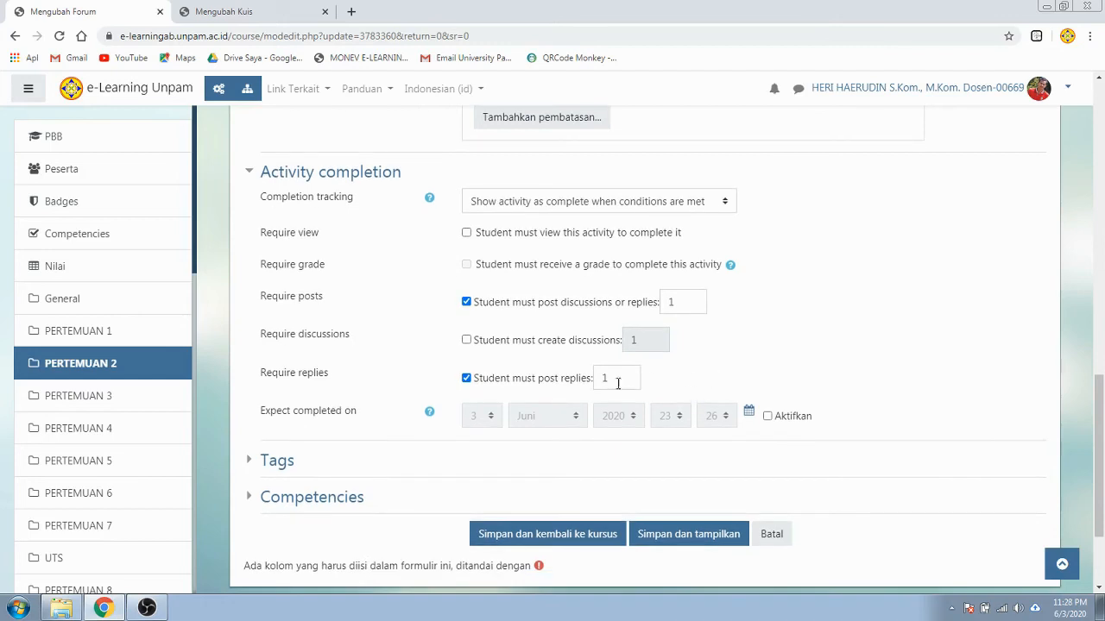
scroll(689, 375, "down", 1)
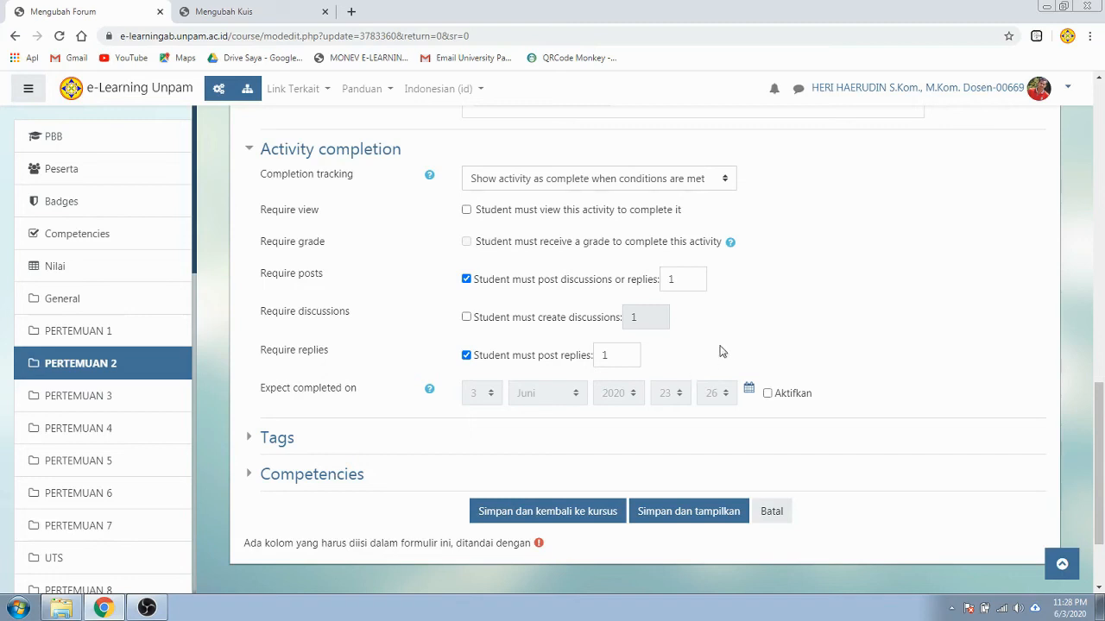
scroll(721, 351, "down", 1)
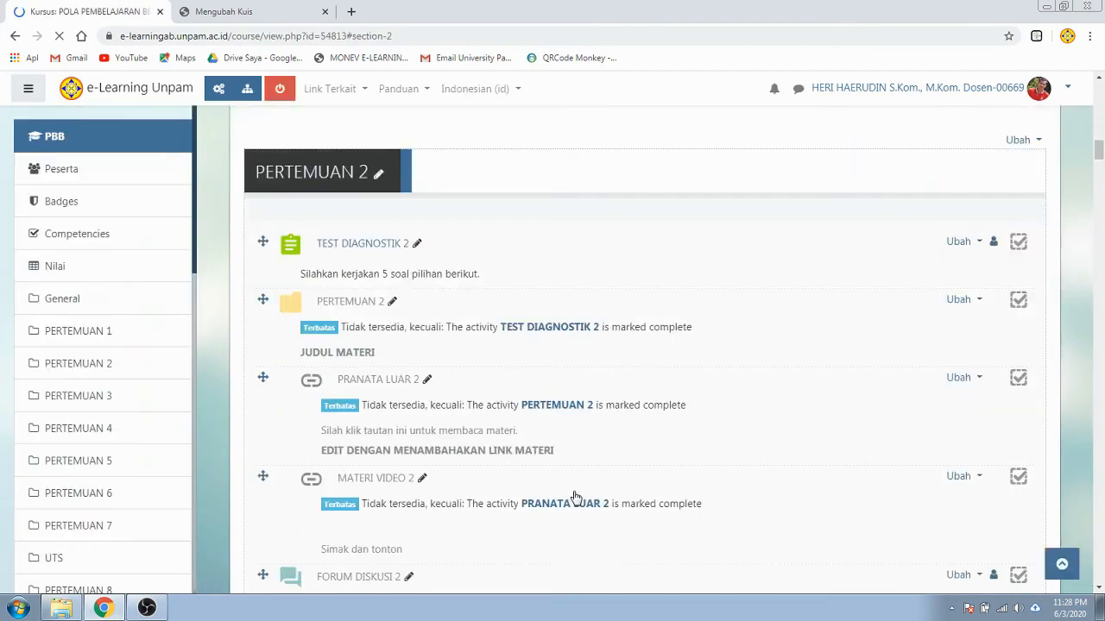
scroll(575, 498, "down", 3)
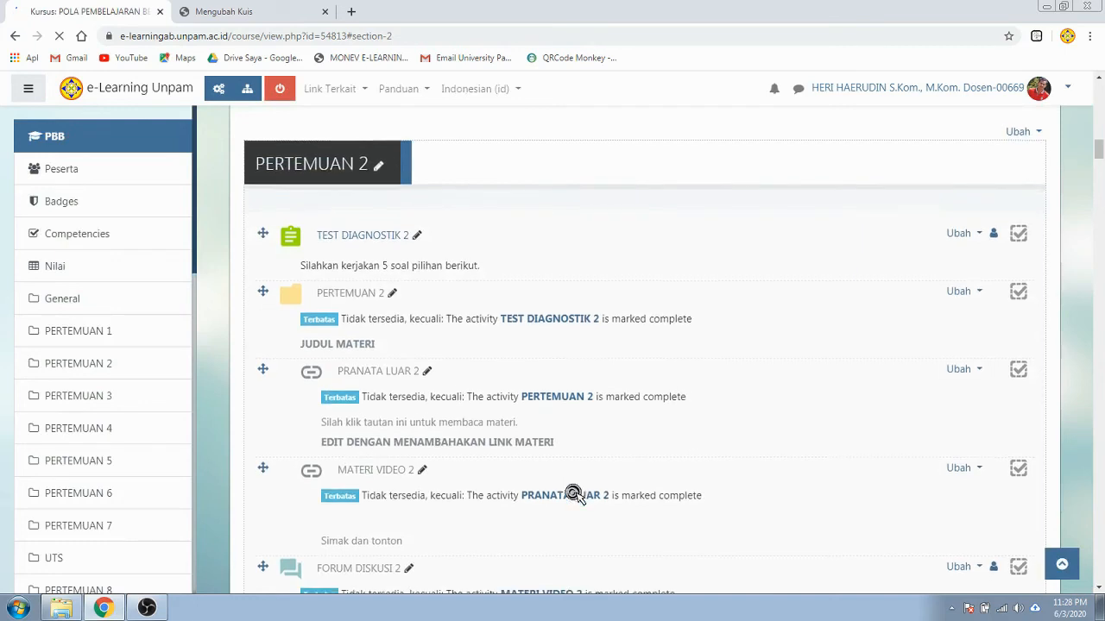
Open the settings of the TUGAS (LATIHAN) 2 assignment in the PERTEMUAN 2 section.
scroll(576, 498, "down", 1)
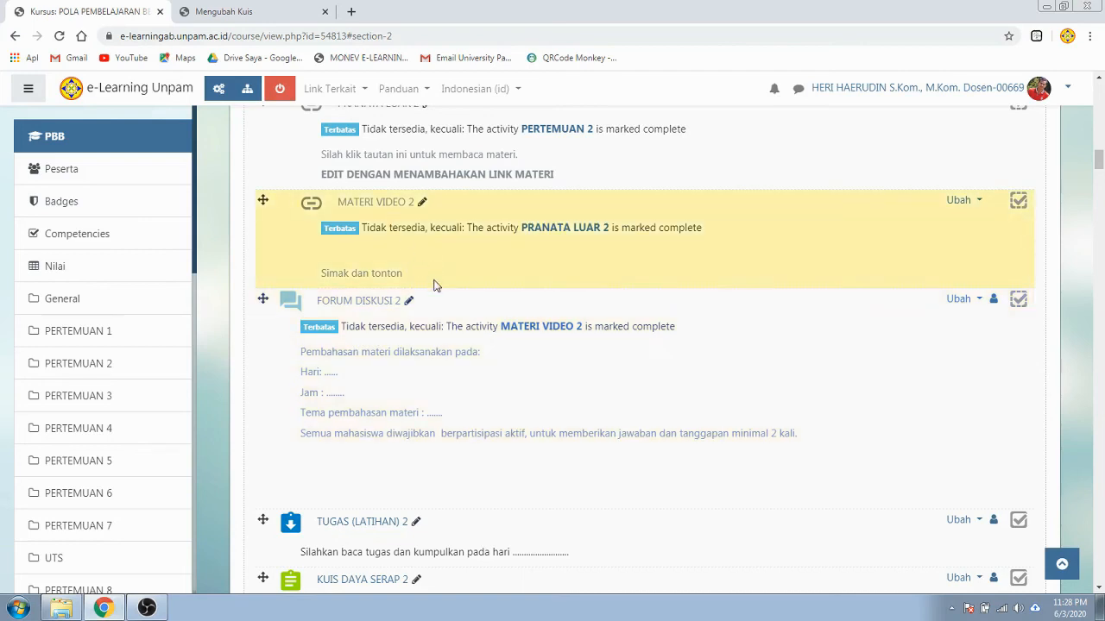
scroll(440, 347, "down", 1)
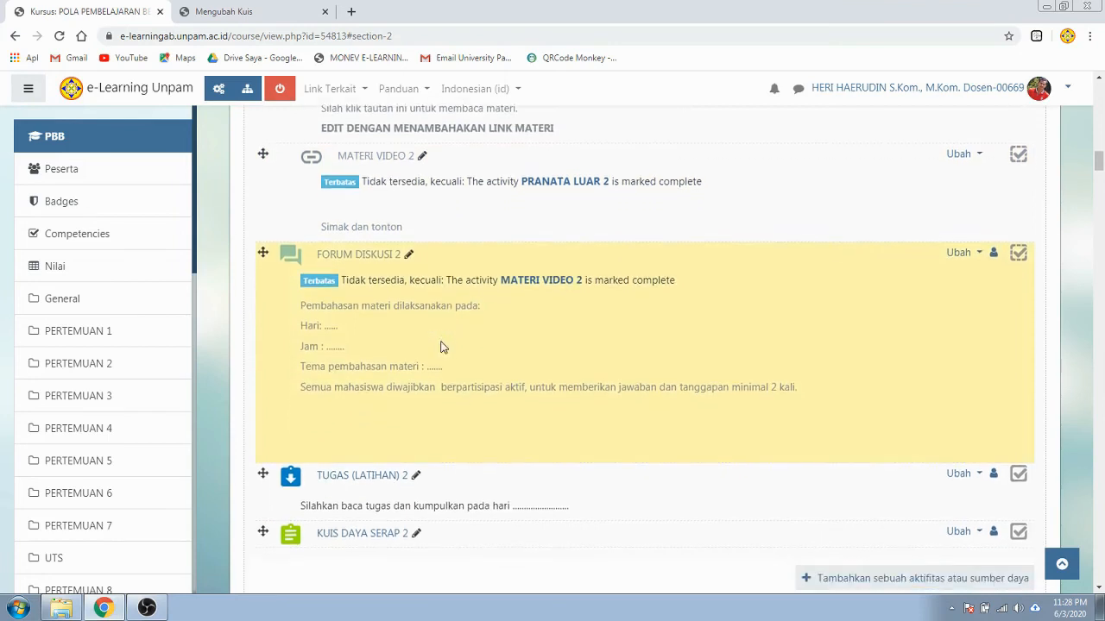
scroll(440, 346, "down", 2)
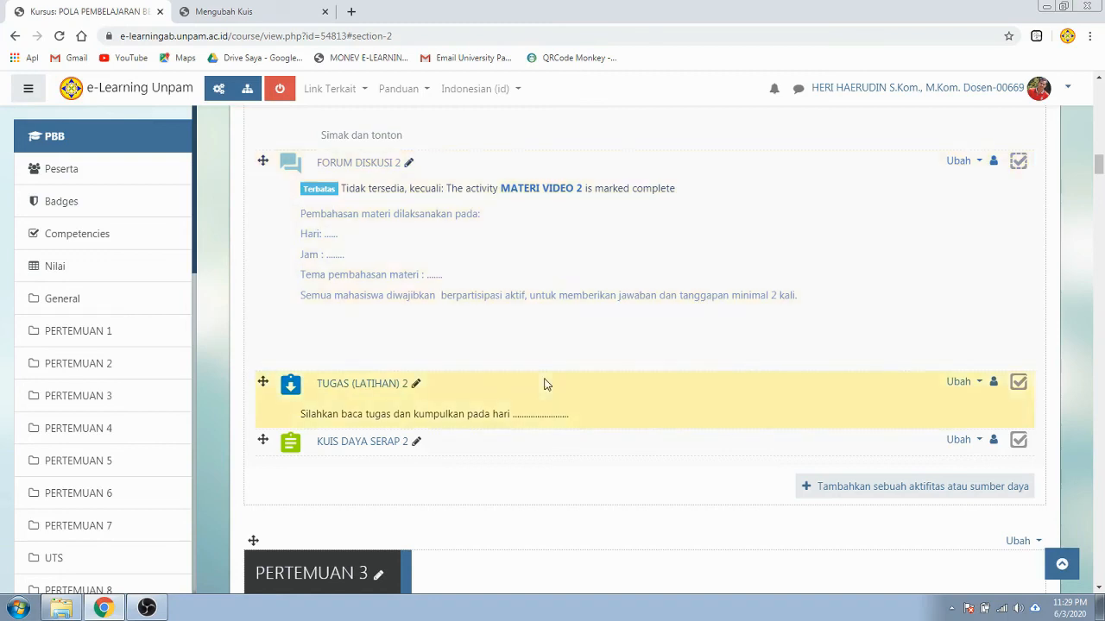
left_click(958, 382)
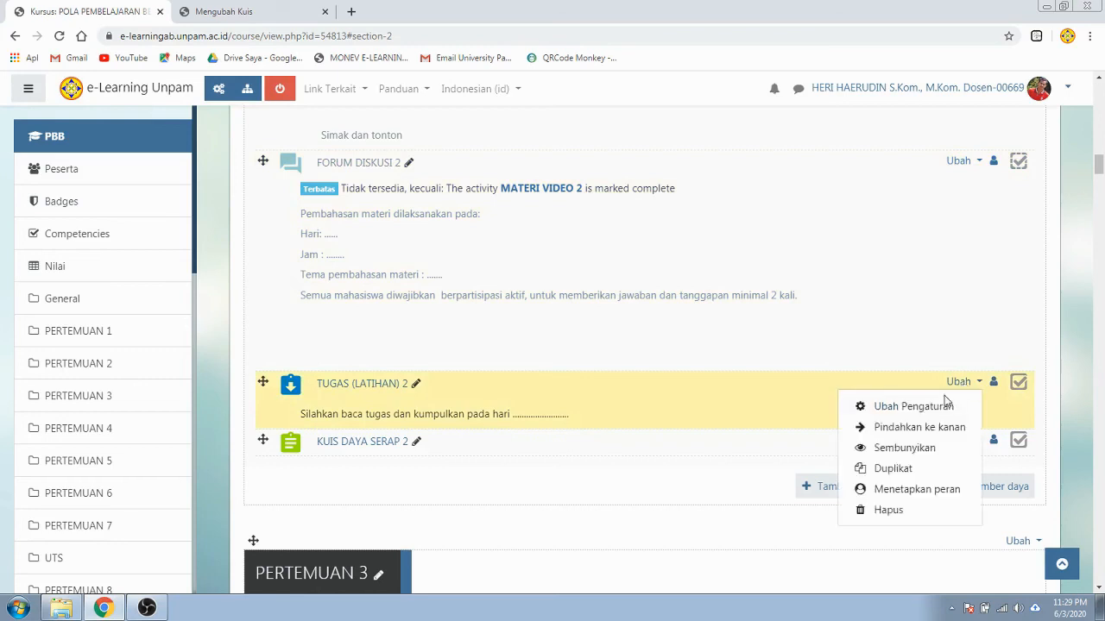
left_click(938, 413)
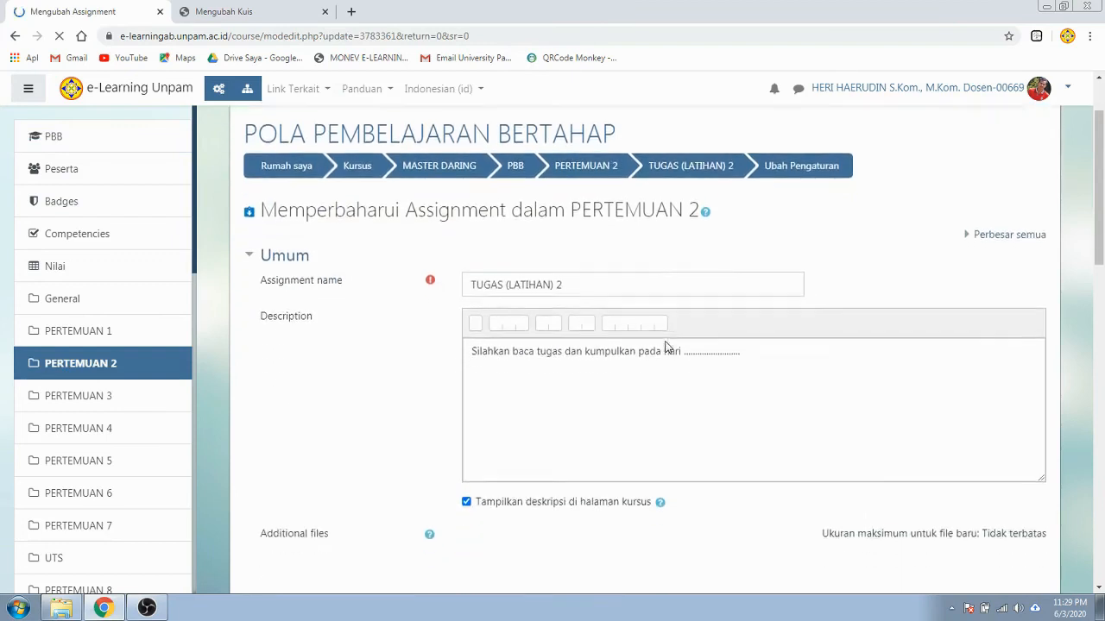
Add an activity completion restriction to TUGAS (LATIHAN) 2 requiring FORUM DISKUSI 2 to be marked complete.
scroll(664, 347, "down", 4)
scroll(662, 354, "down", 6)
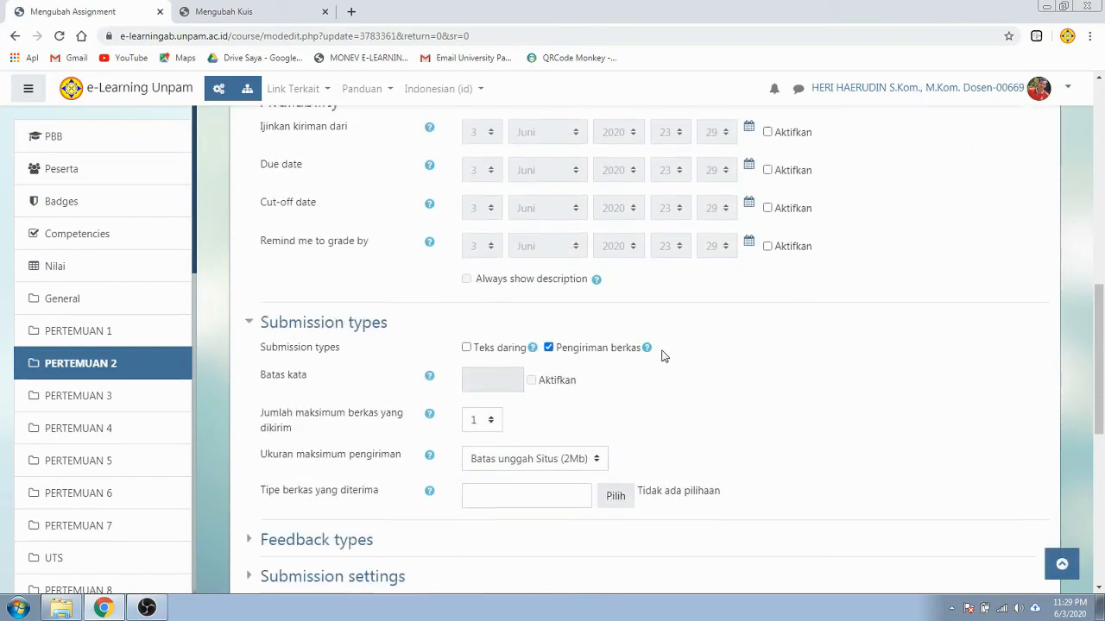
scroll(661, 361, "down", 2)
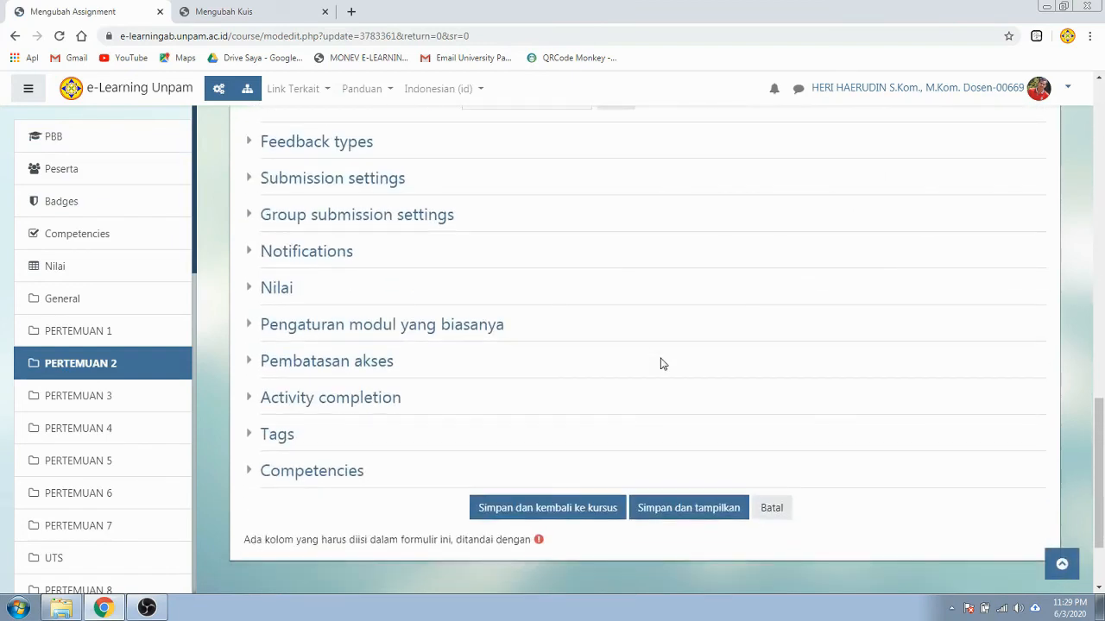
left_click(383, 370)
left_click(552, 447)
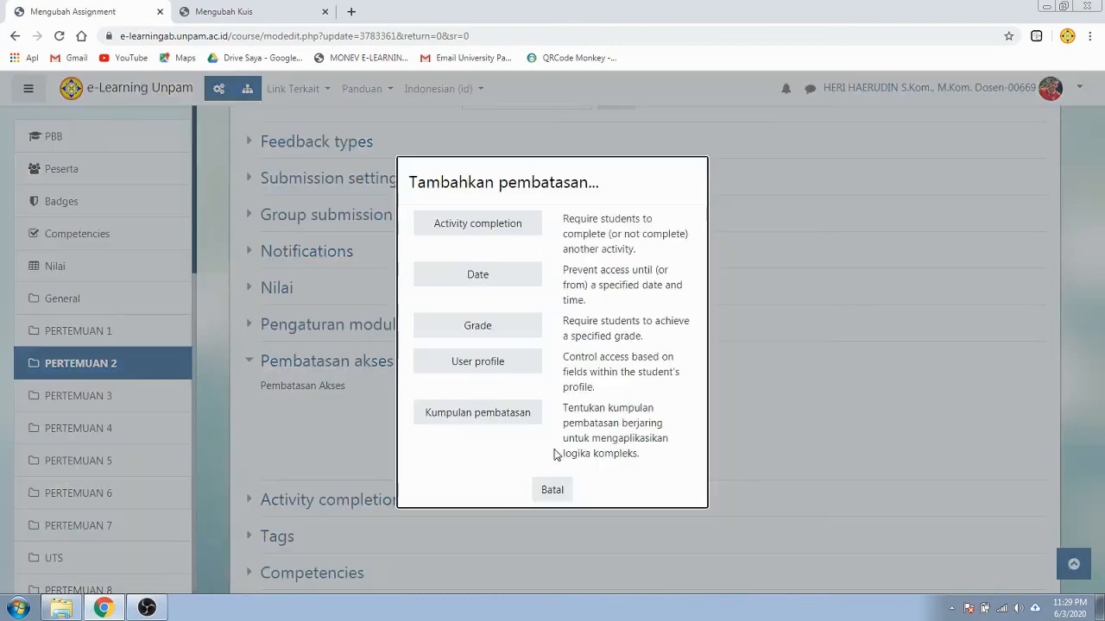
left_click(506, 232)
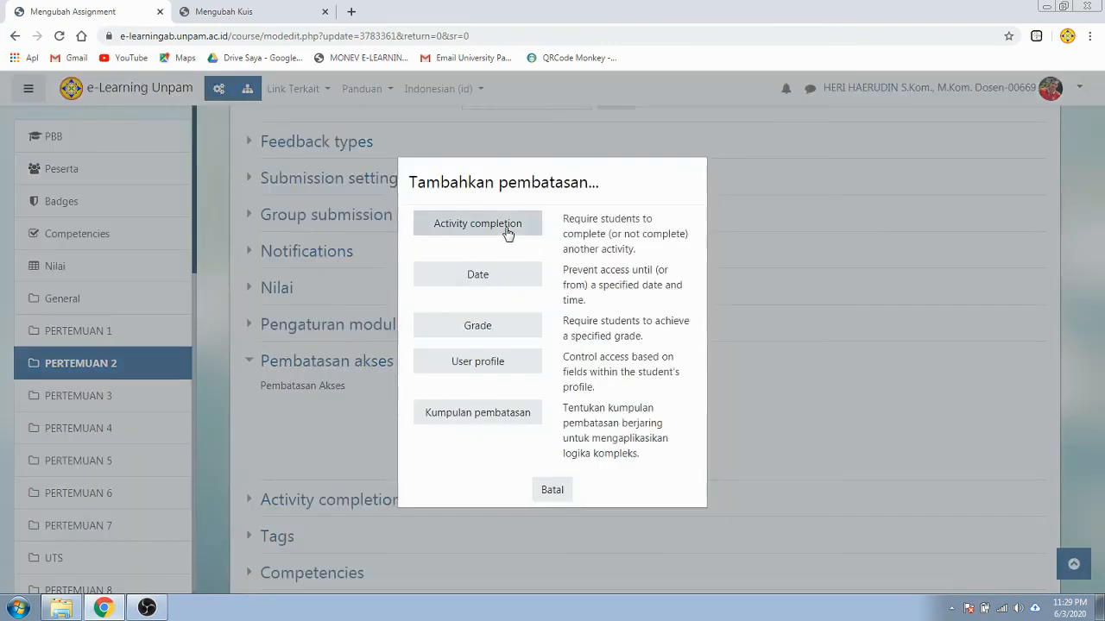
scroll(644, 405, "down", 1)
left_click(652, 378)
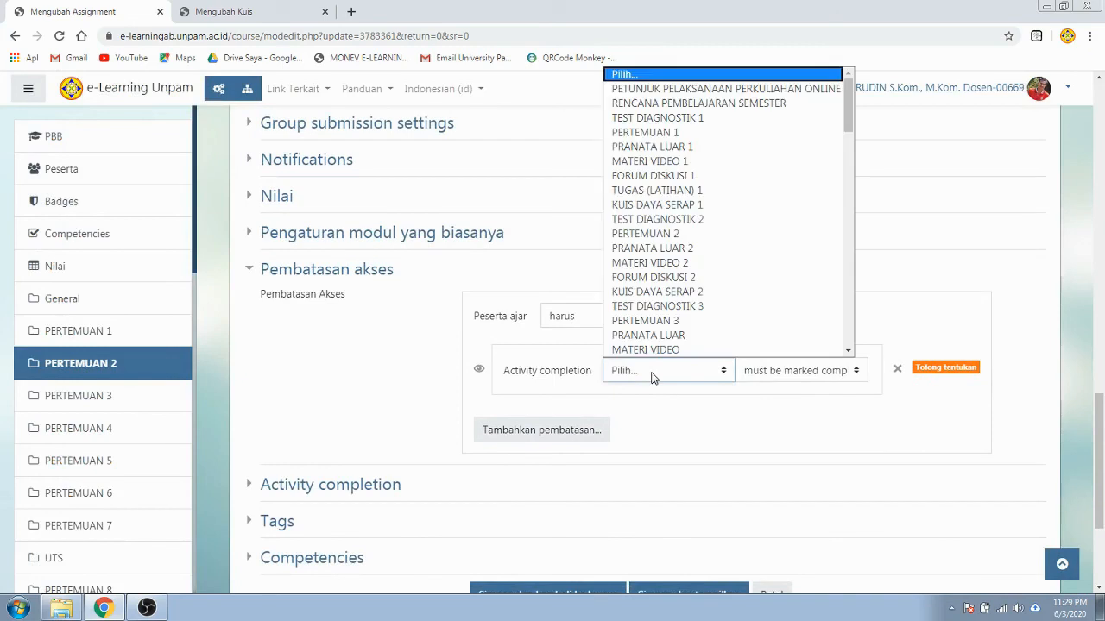
scroll(671, 285, "down", 1)
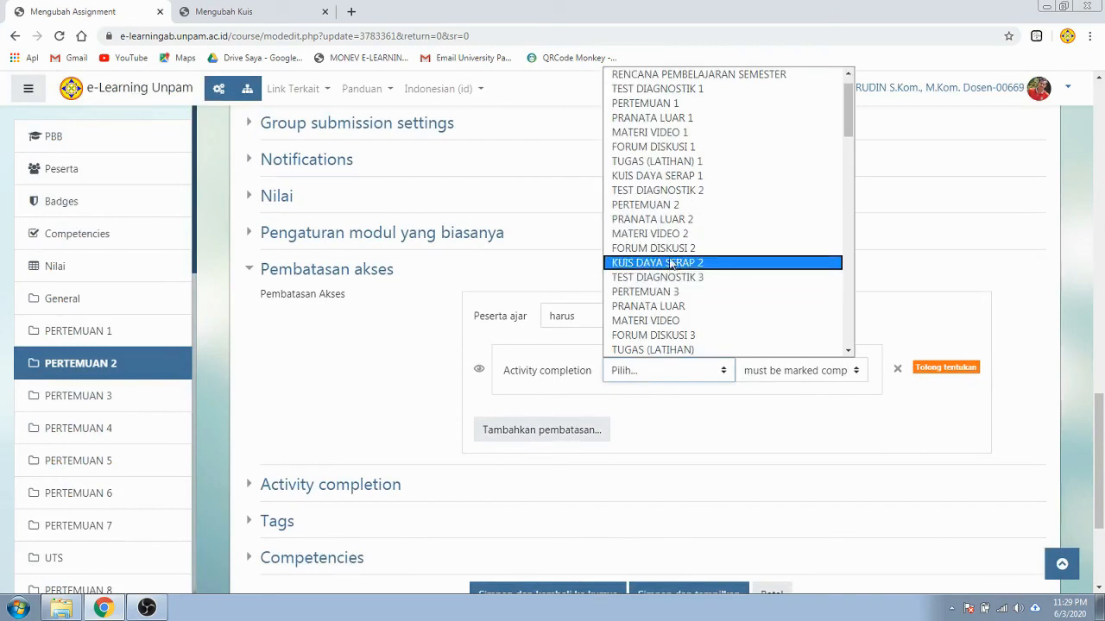
left_click(672, 250)
Set TUGAS (LATIHAN) 2's completion tracking to "Show activity as complete when conditions are met", then save and return to the course.
scroll(870, 335, "down", 1)
scroll(871, 339, "down", 1)
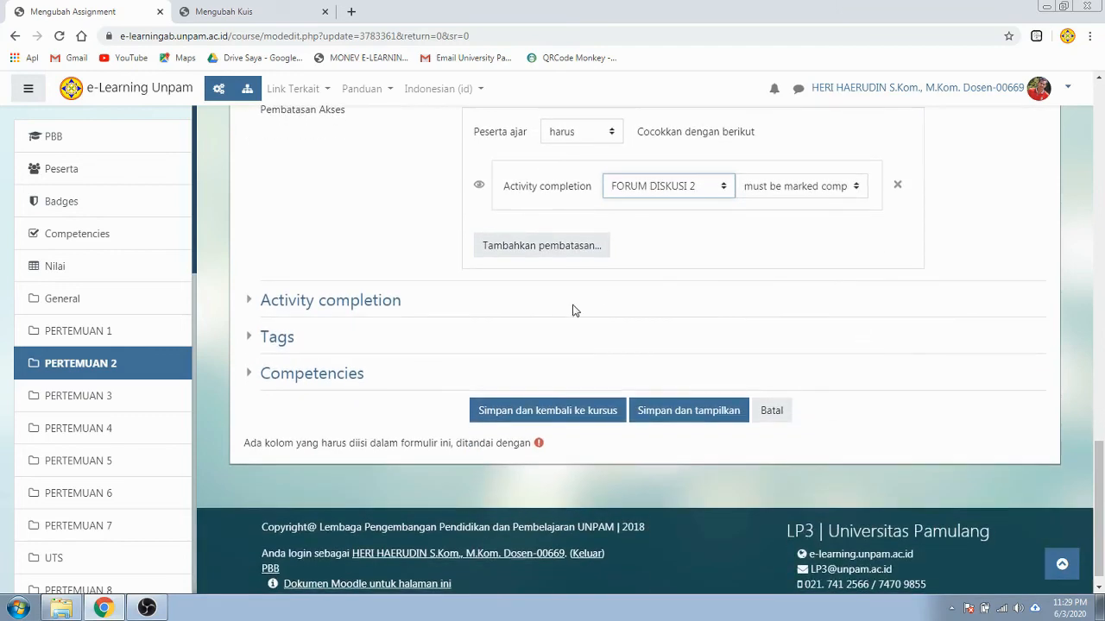
left_click(395, 304)
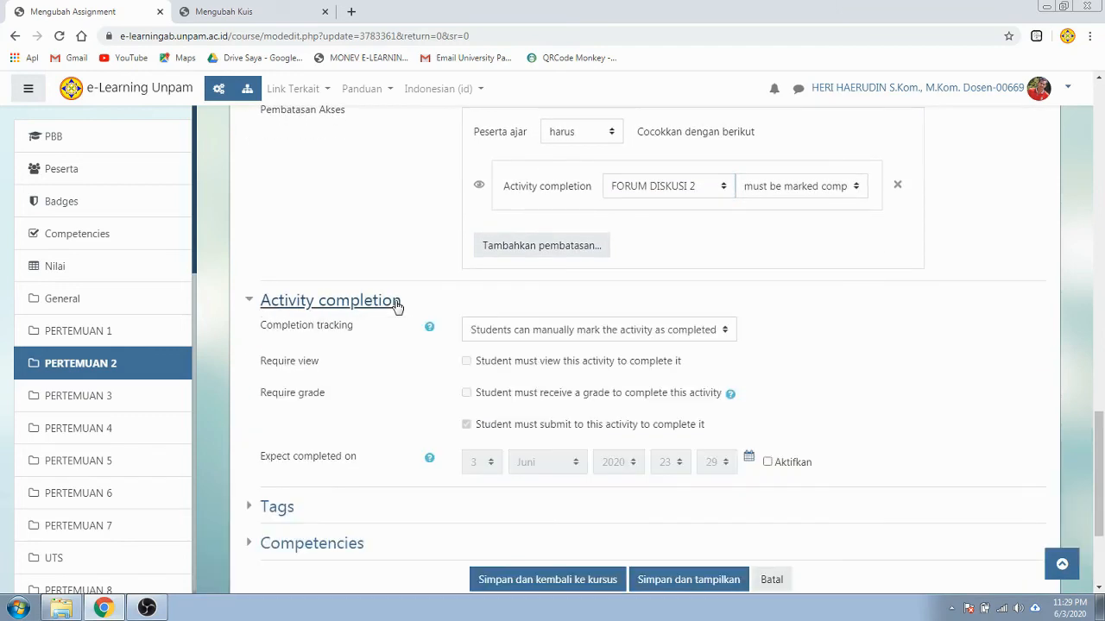
left_click(690, 330)
left_click(661, 379)
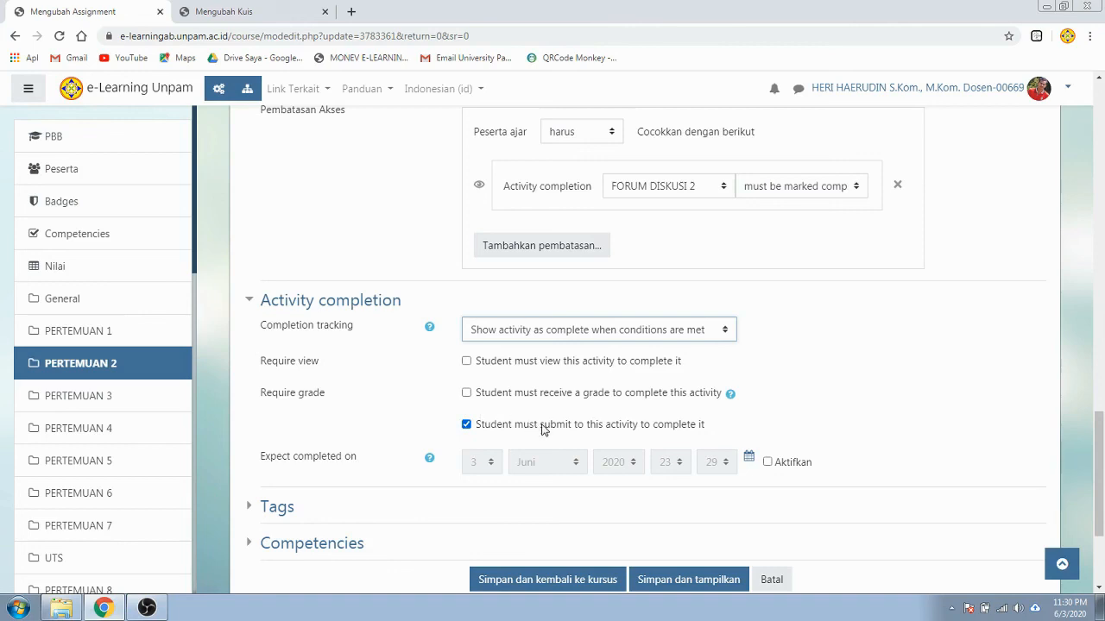
scroll(794, 414, "down", 3)
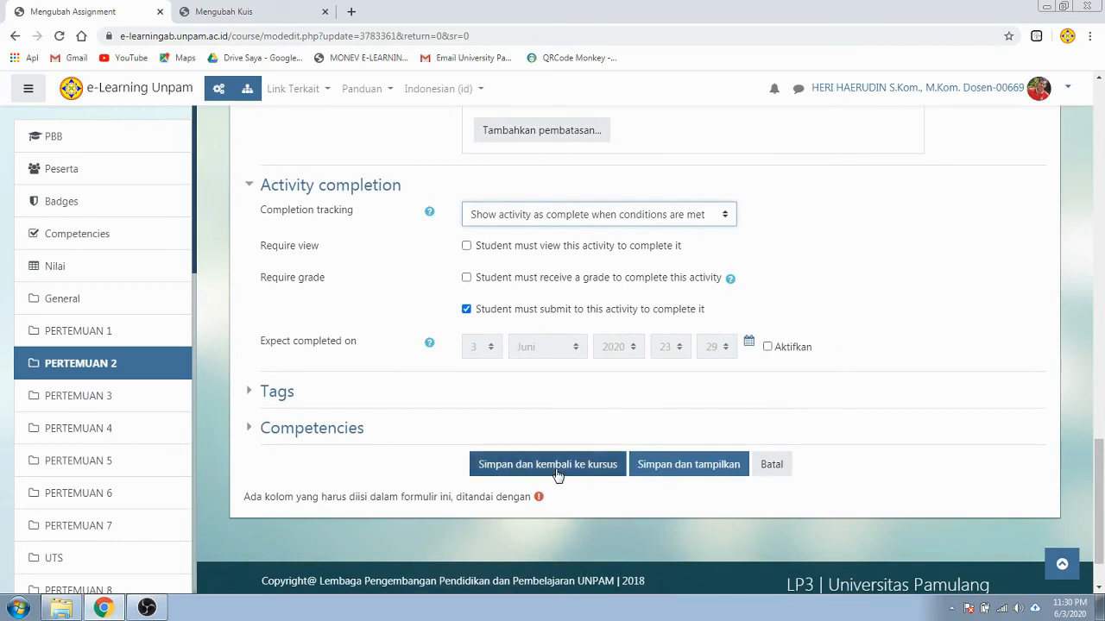
left_click(557, 470)
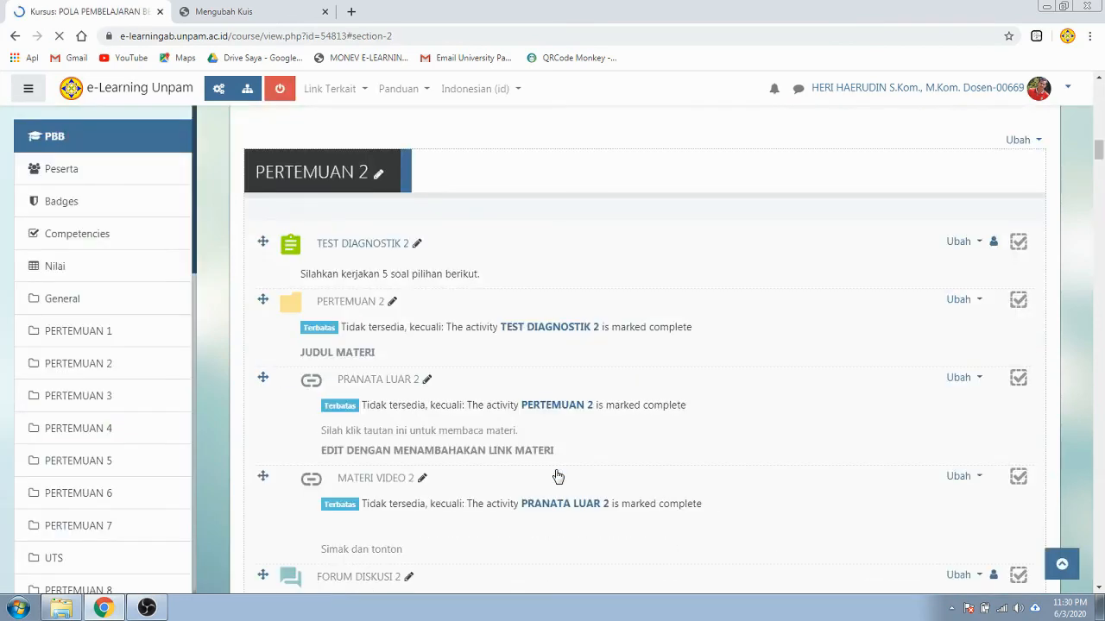
Open the settings of the KUIS DAYA SERAP 2 quiz in the PERTEMUAN 2 section.
scroll(557, 477, "down", 4)
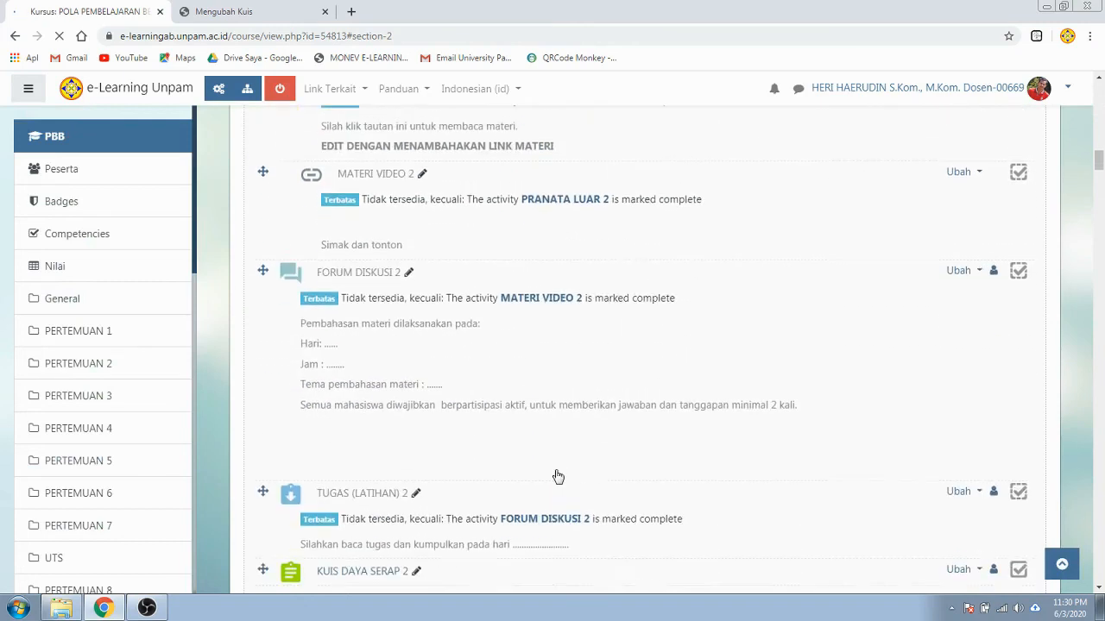
scroll(636, 352, "down", 4)
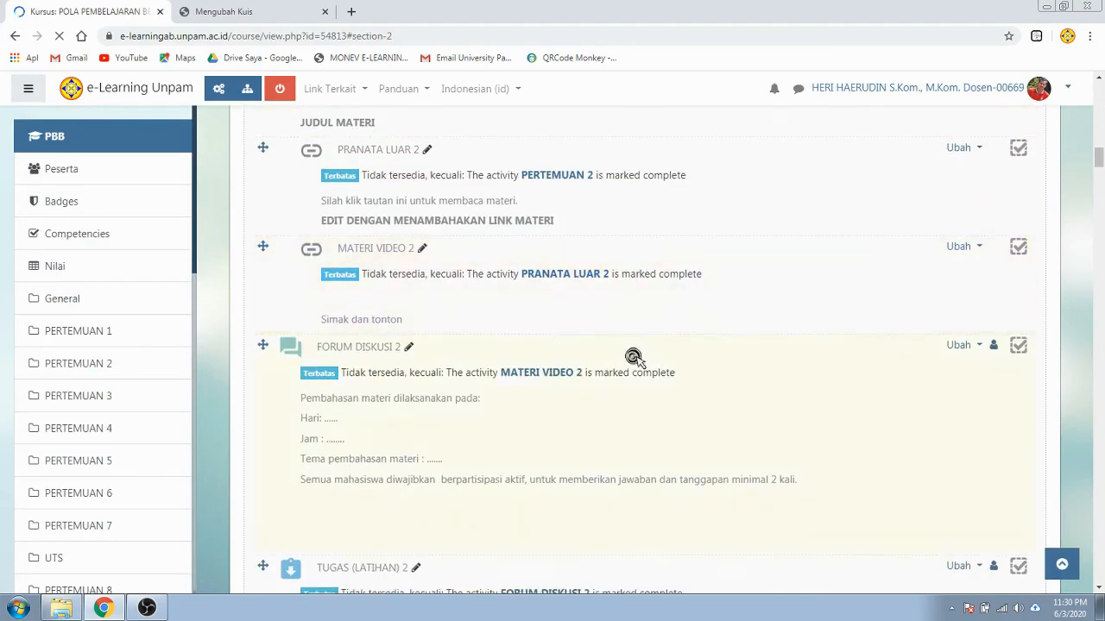
scroll(634, 356, "down", 3)
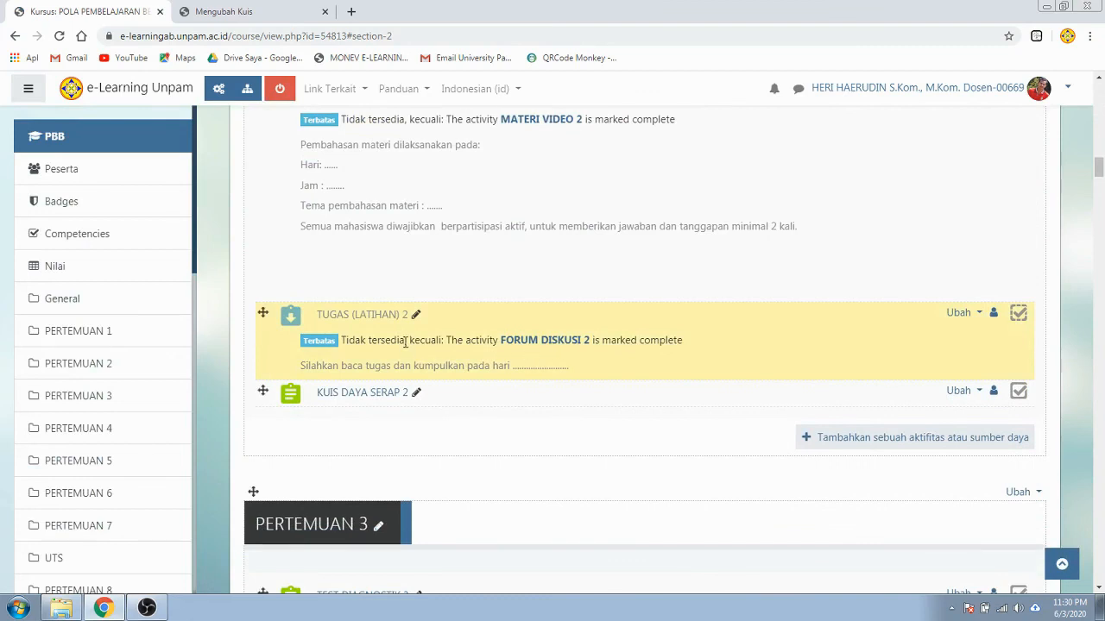
scroll(652, 443, "up", 2)
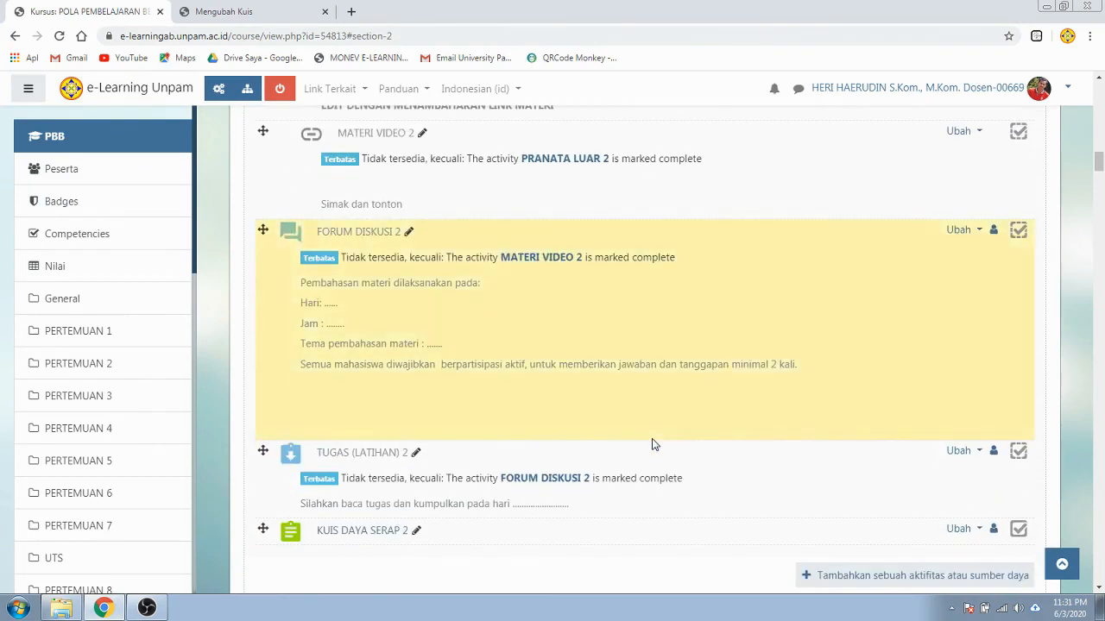
scroll(664, 393, "down", 1)
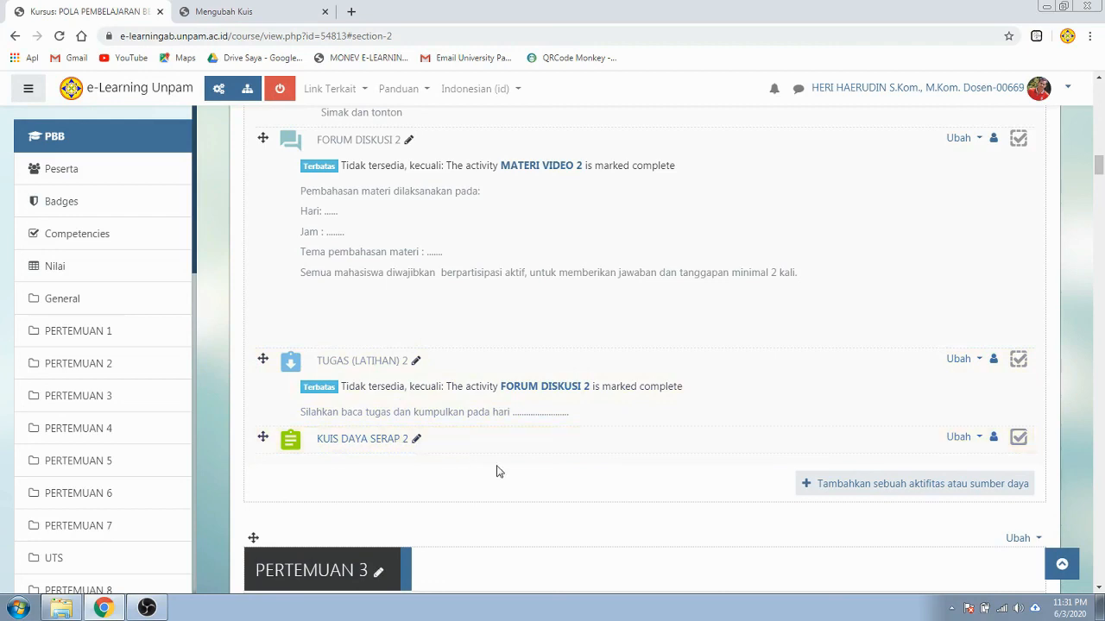
left_click(956, 437)
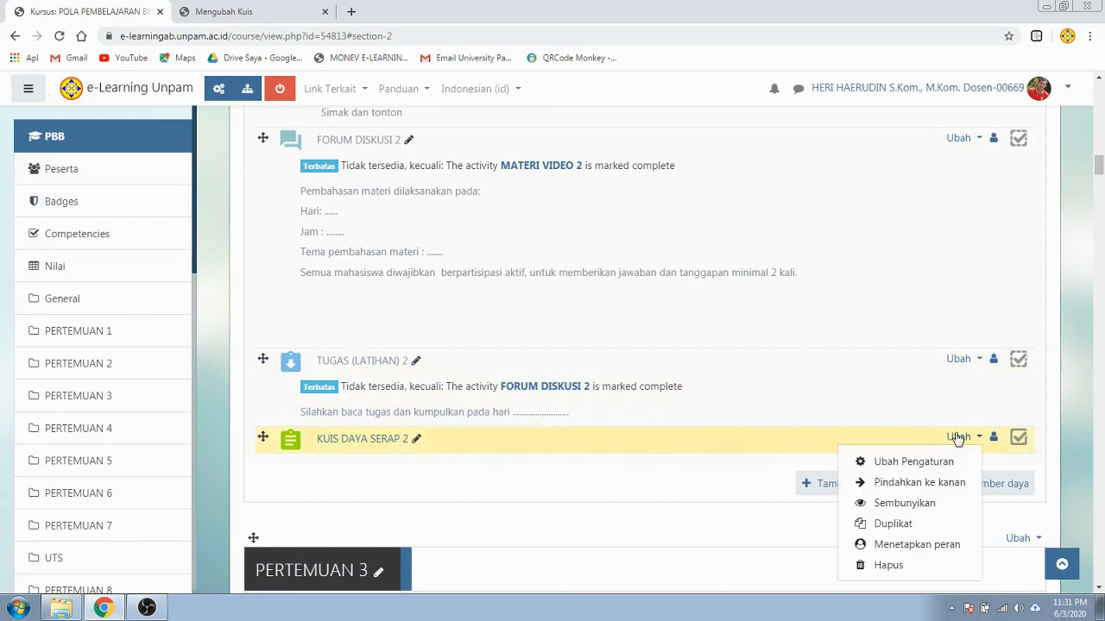
left_click(930, 459)
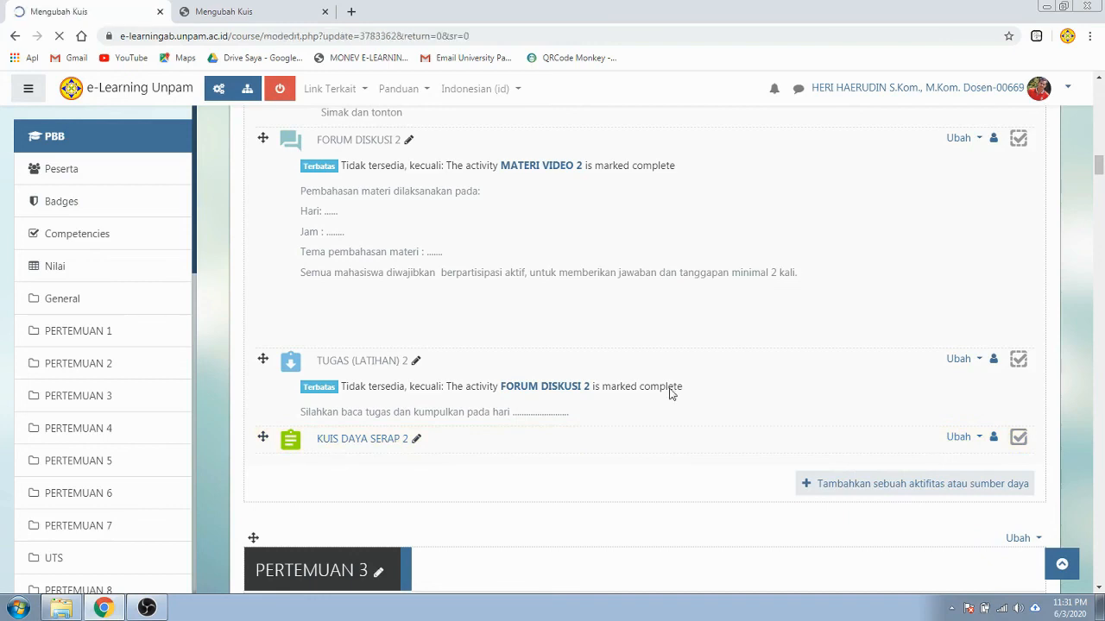
Add an activity completion restriction to KUIS DAYA SERAP 2 requiring TUGAS (LATIHAN) 2 to be marked complete.
scroll(670, 393, "down", 2)
scroll(672, 395, "down", 6)
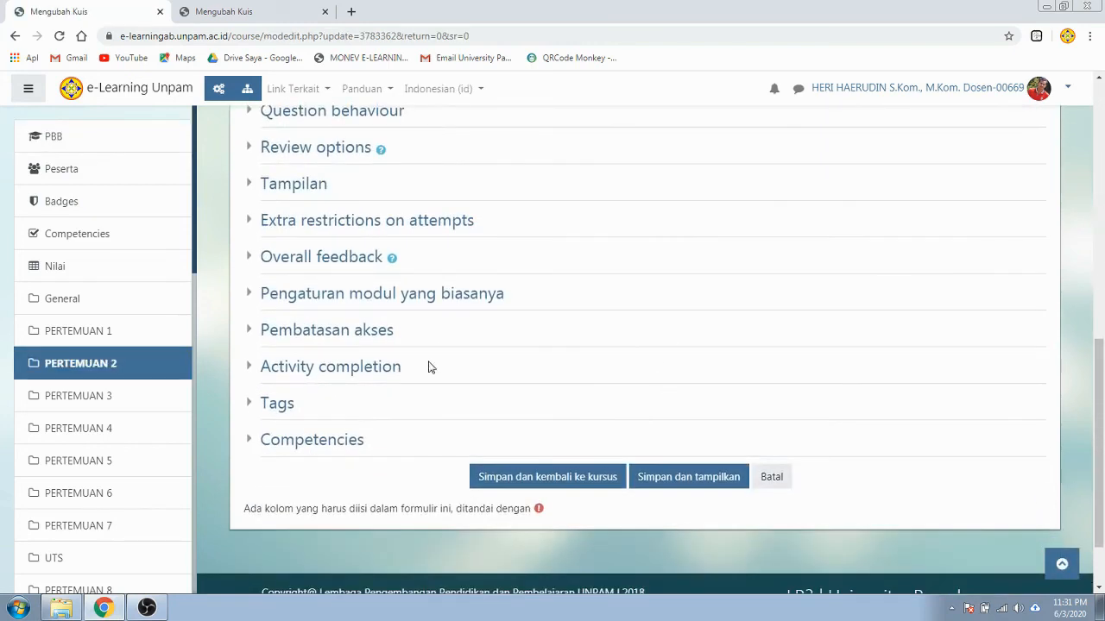
left_click(365, 331)
left_click(545, 415)
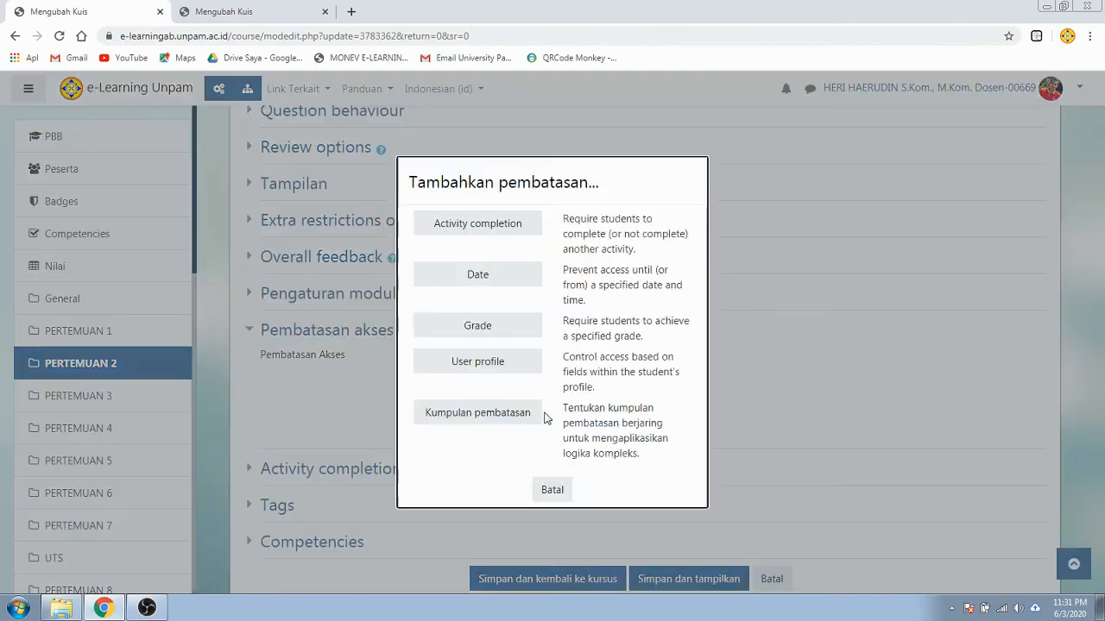
left_click(471, 227)
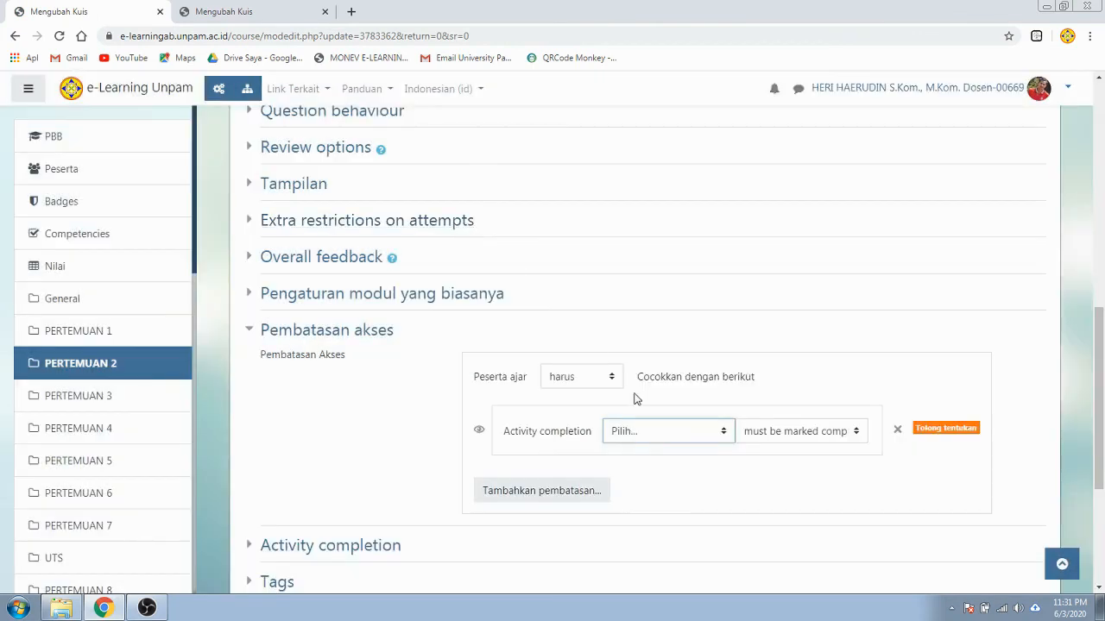
left_click(646, 433)
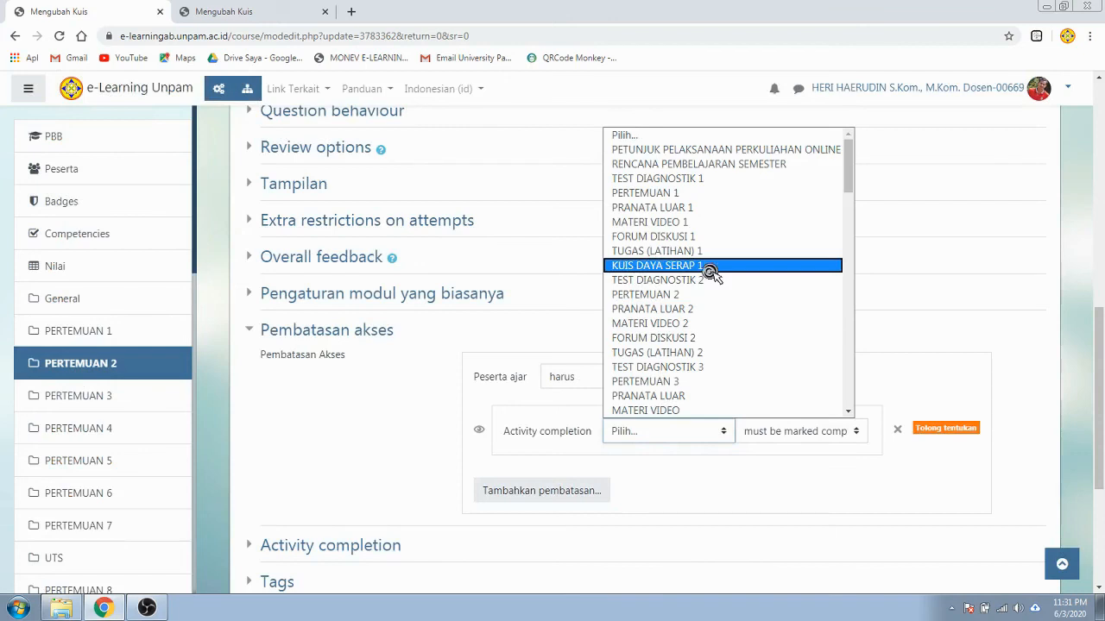
scroll(711, 276, "down", 1)
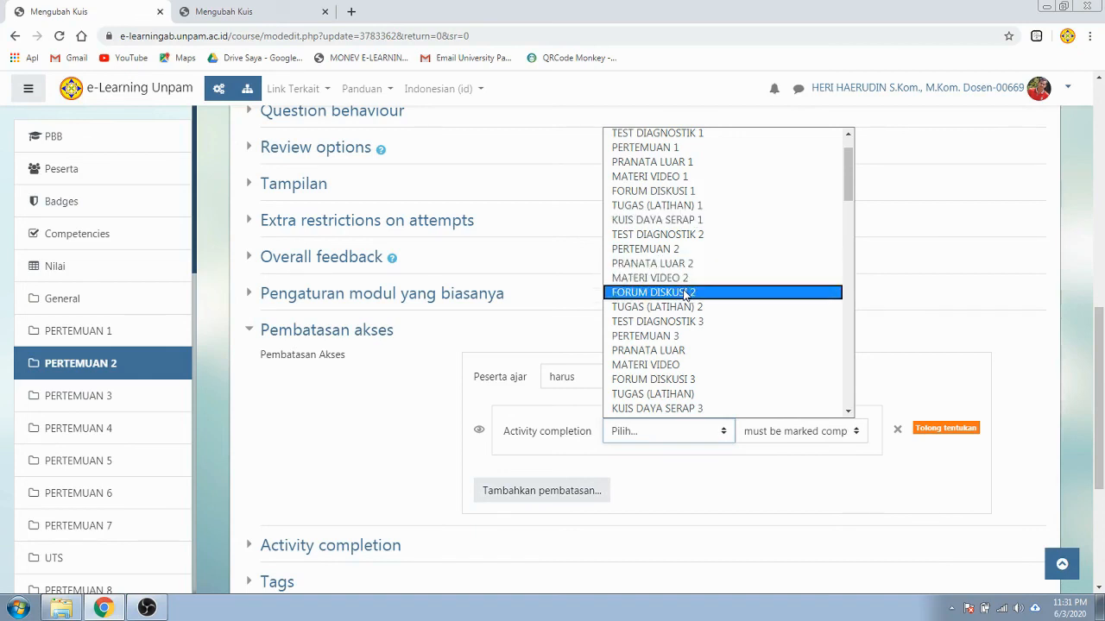
left_click(677, 307)
Make KUIS DAYA SERAP 2 show as complete when conditions are met, require students to receive a grade, and save back to the course.
scroll(677, 313, "down", 3)
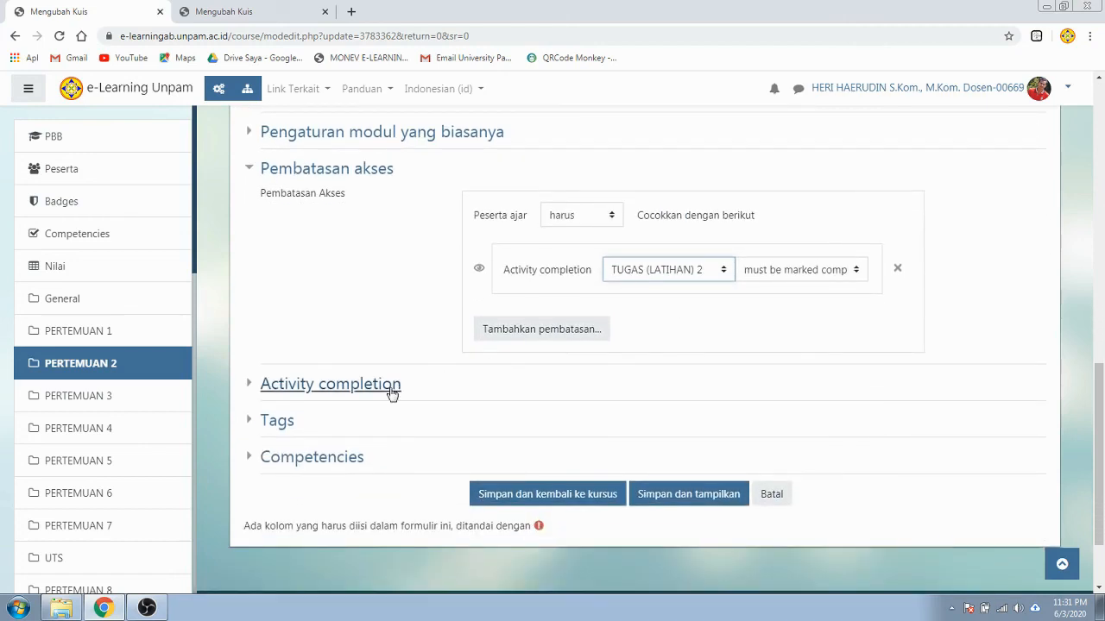
left_click(390, 389)
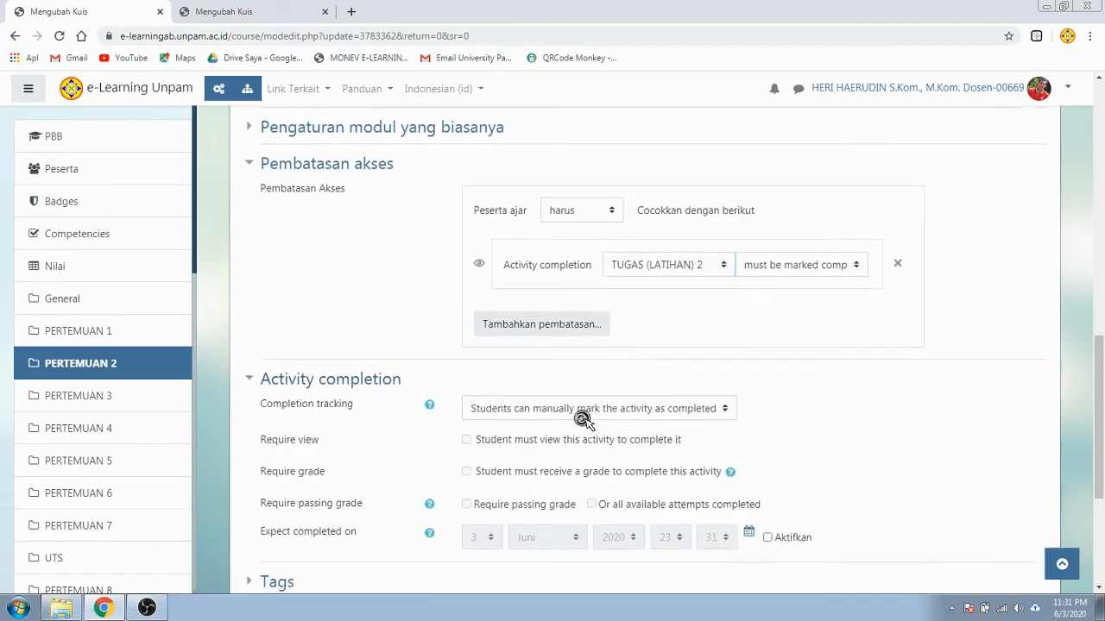
scroll(583, 419, "down", 1)
left_click(589, 347)
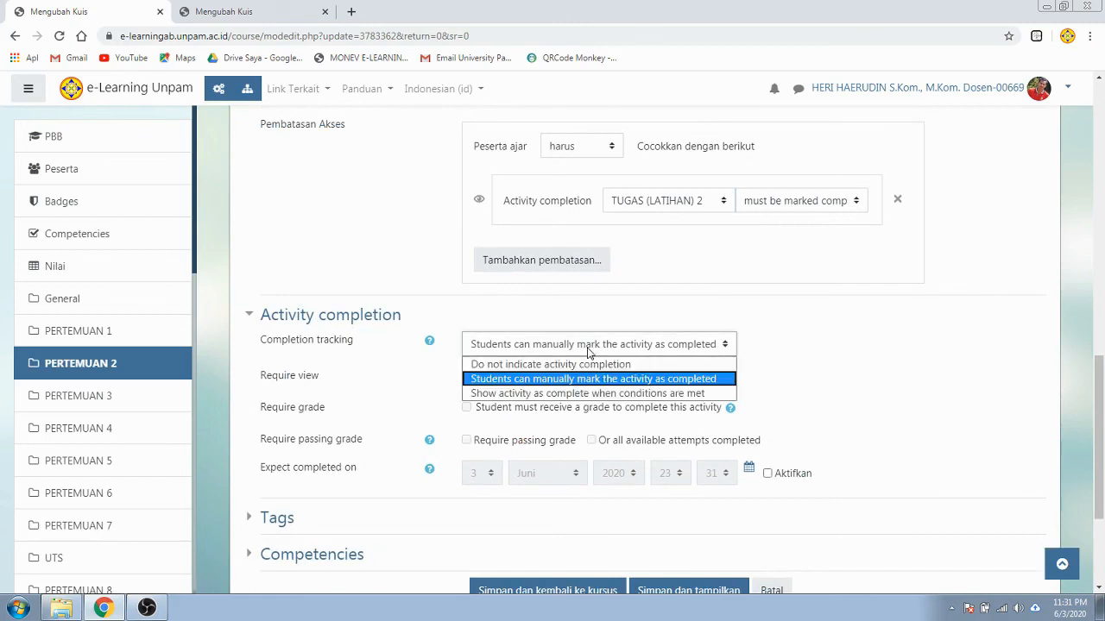
left_click(563, 394)
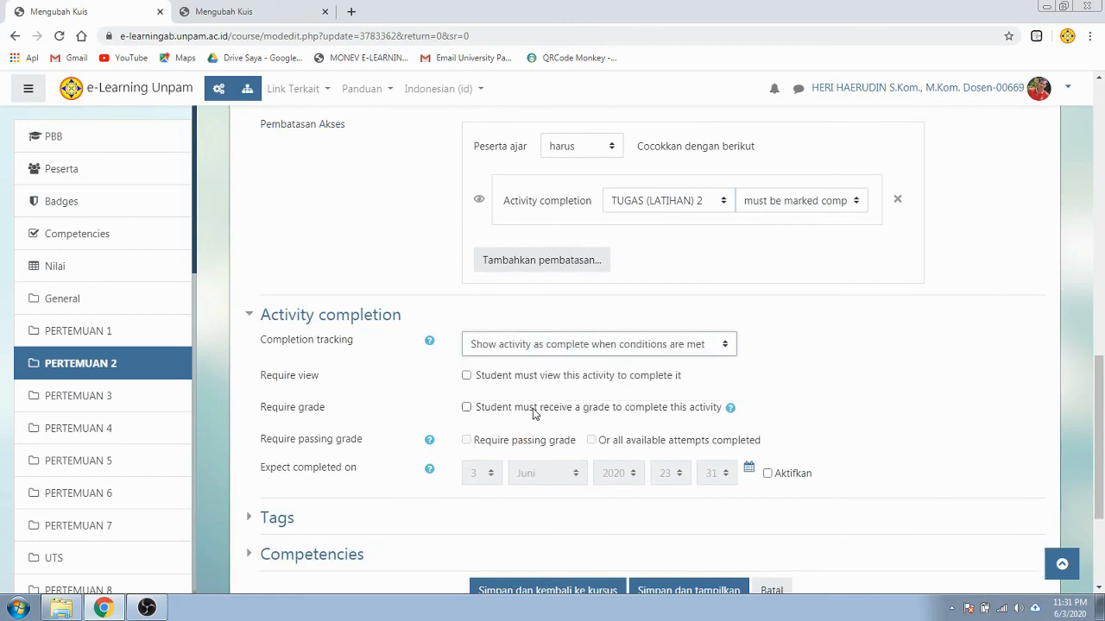
left_click(522, 410)
scroll(831, 393, "down", 2)
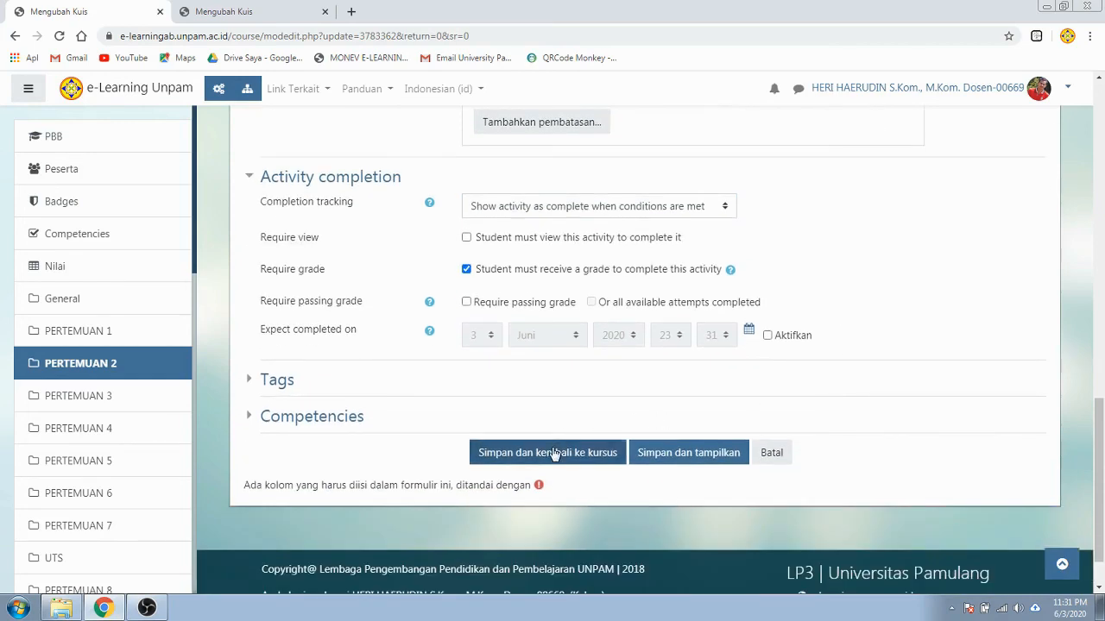
left_click(554, 453)
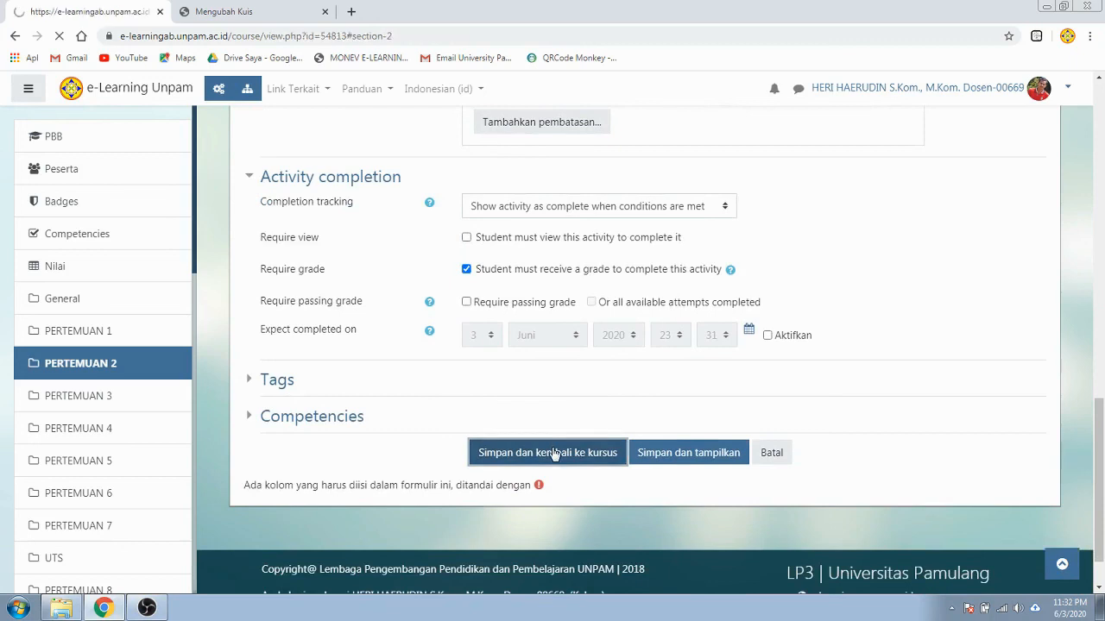